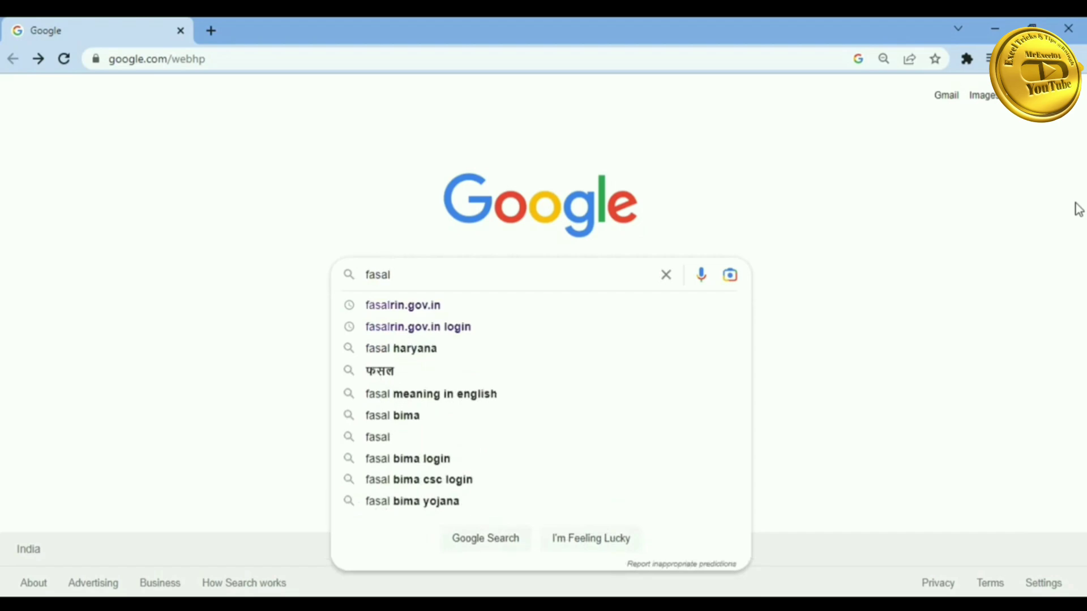
- Search Google for fasalrin.gov.in
text(rin)
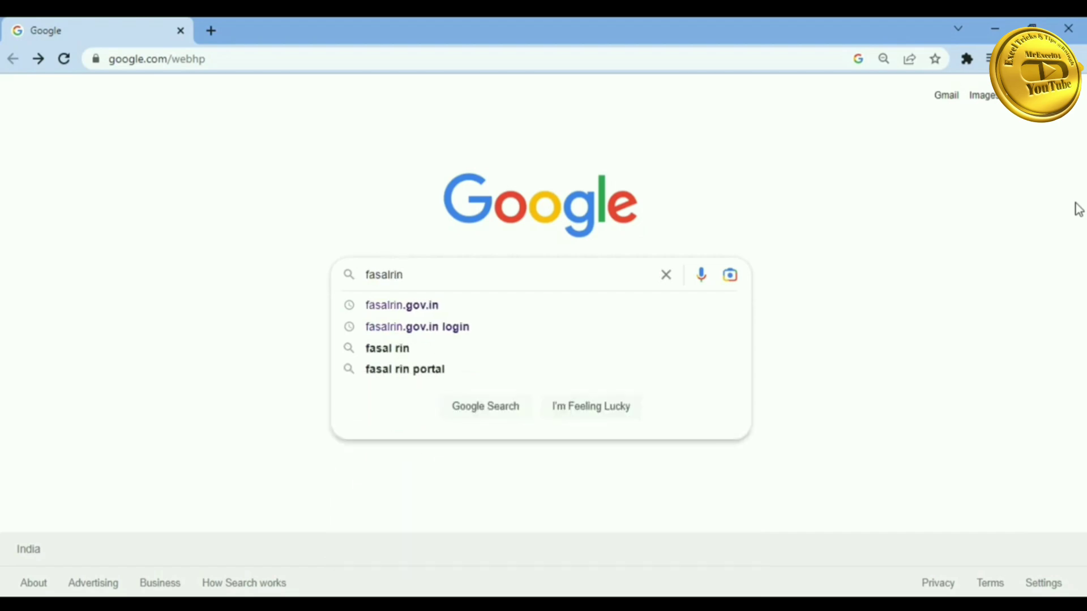
text(.gov)
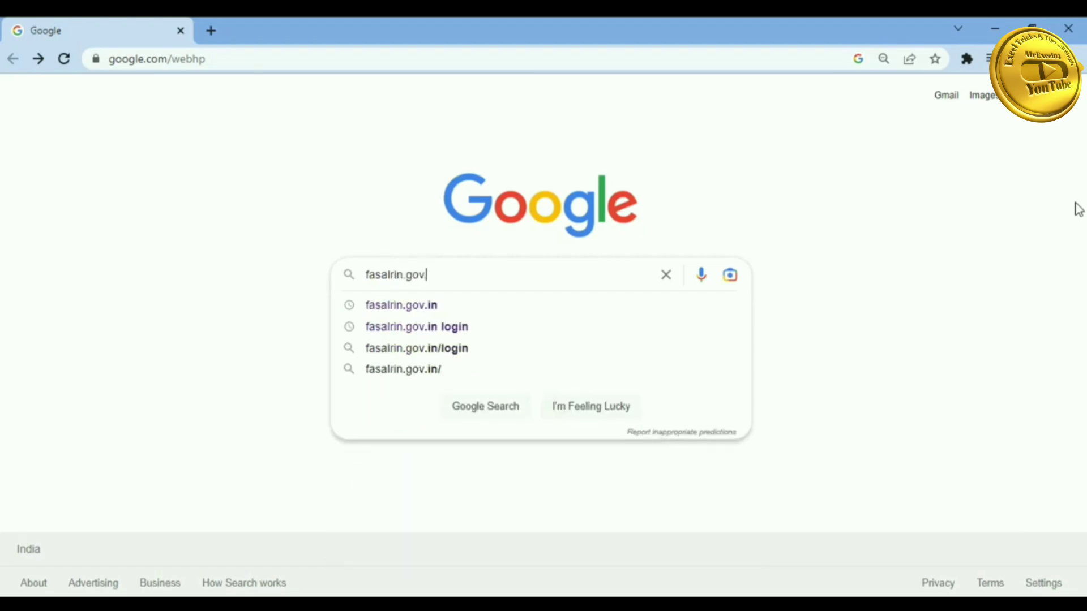
text(.in)
key(Return)
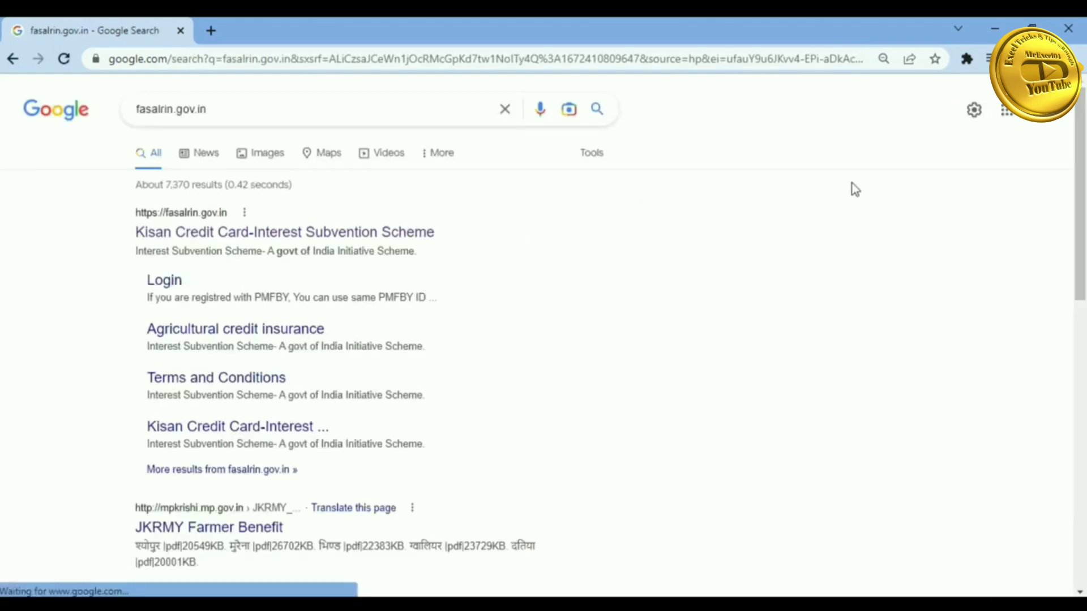
- Open the fasalrin.gov.in portal and go to the Users login page
click(291, 235)
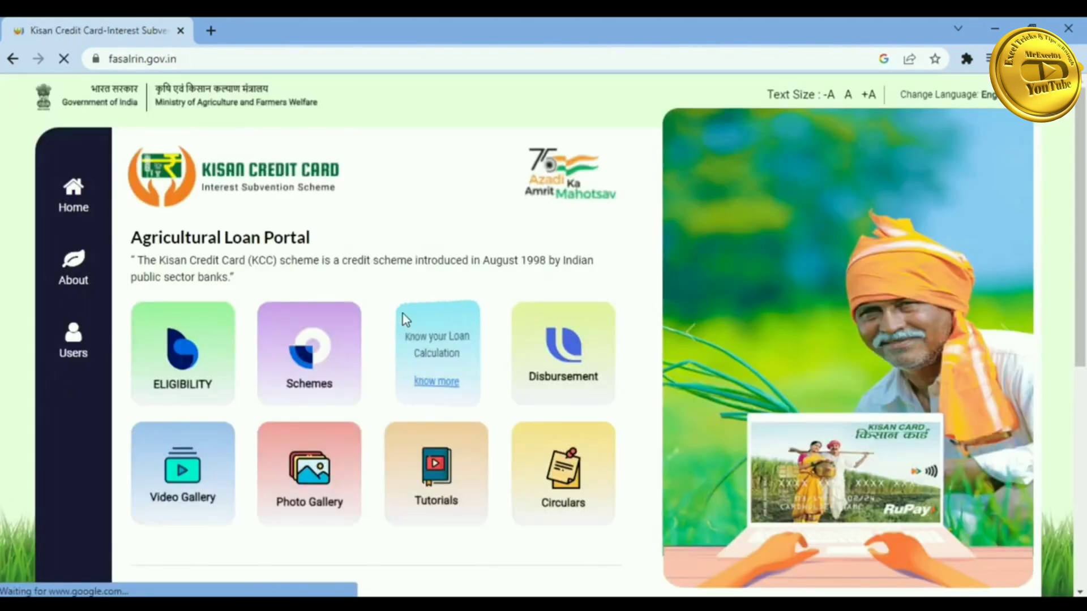
click(74, 338)
click(74, 390)
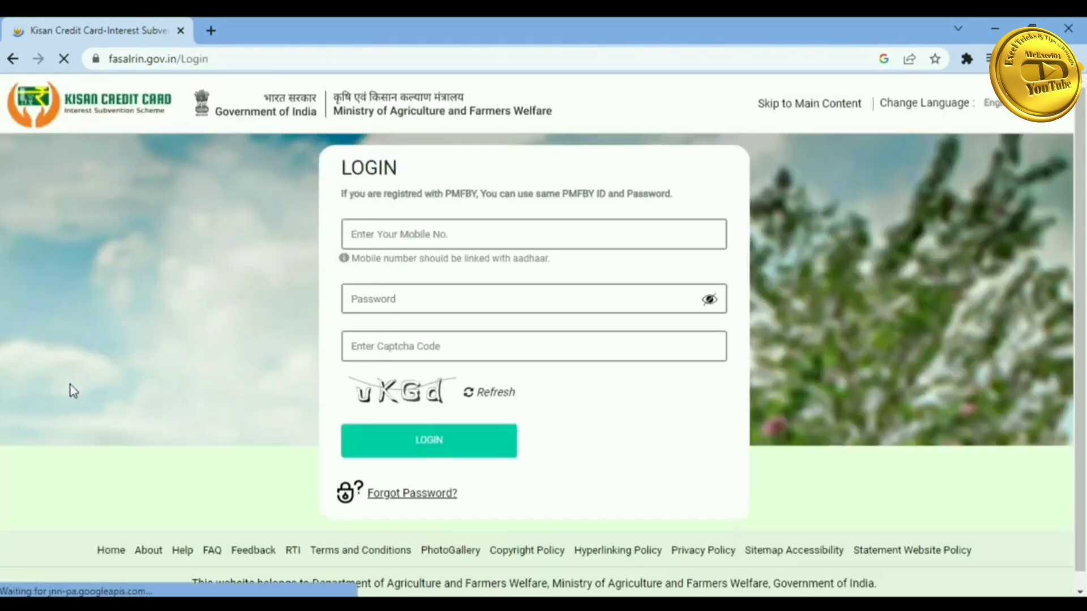
- Log in with the registered mobile number, the account password and the captcha uKGd
click(390, 234)
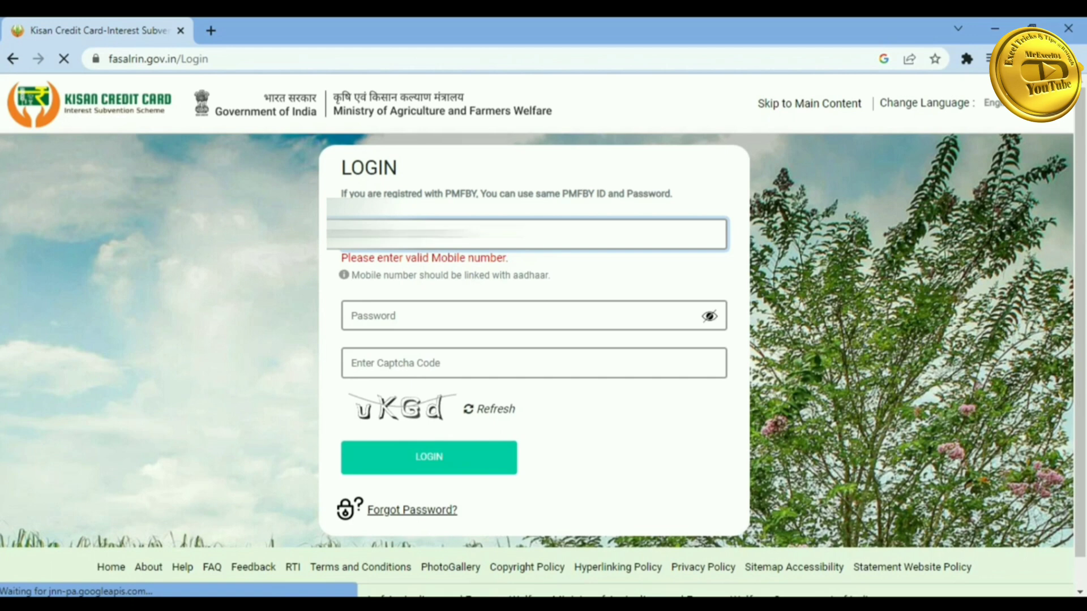
text(0)
key(Tab)
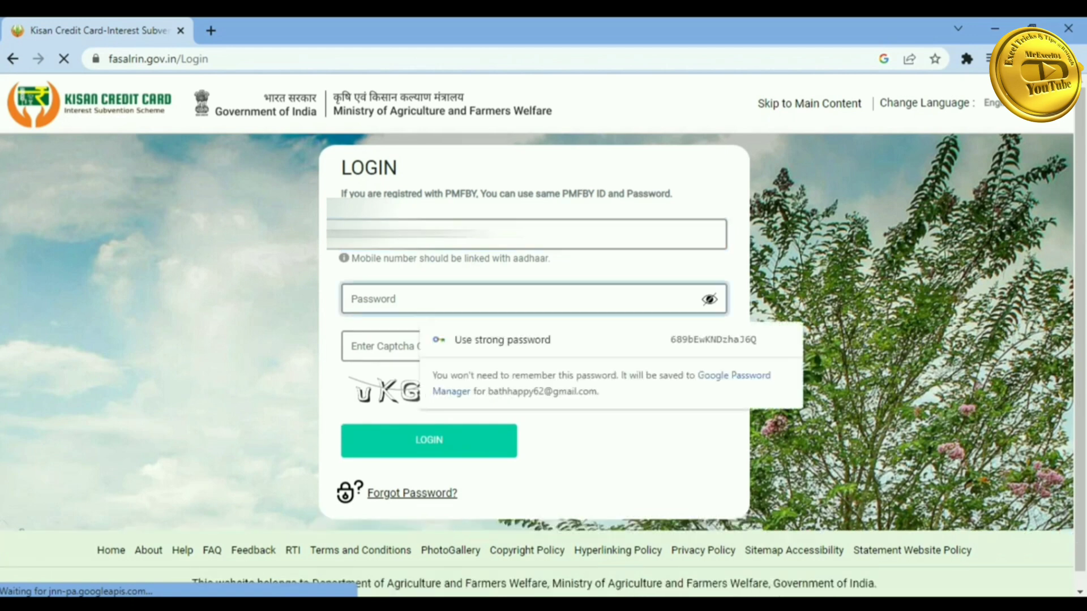
text(•••••••)
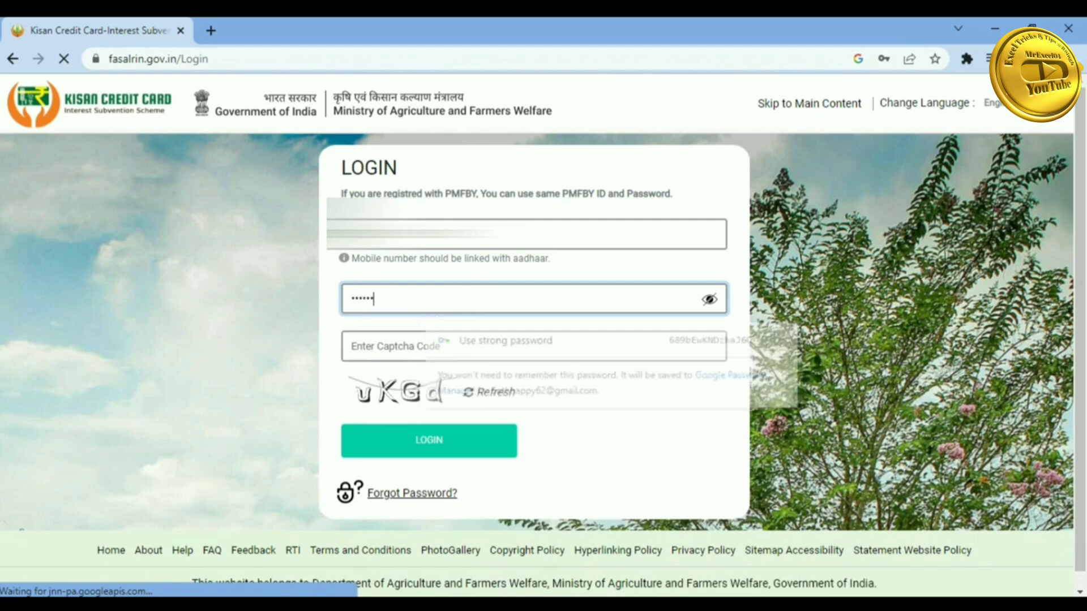
key(Tab)
text(u)
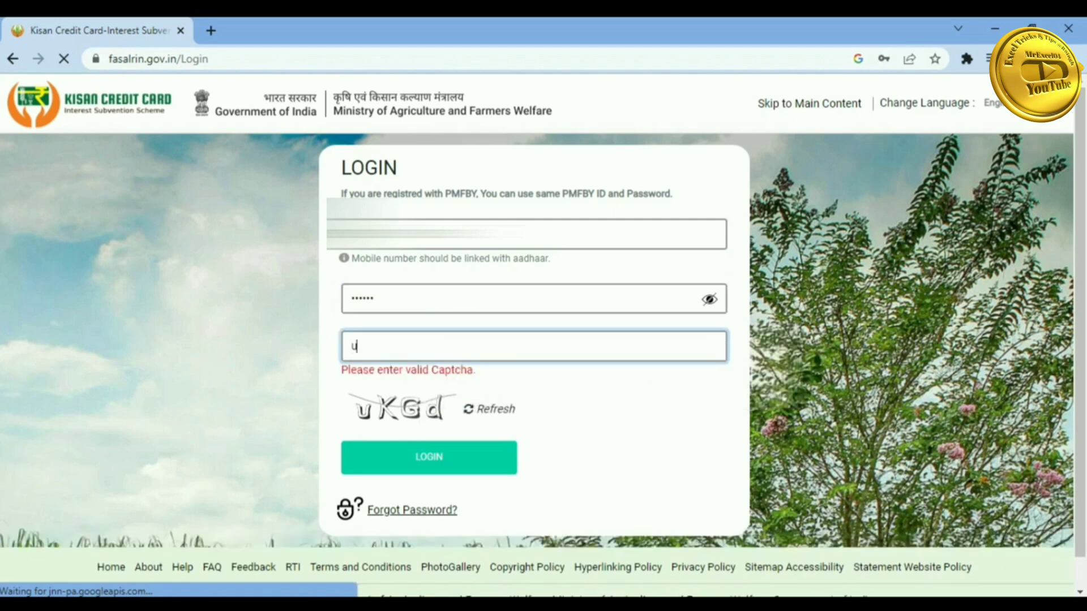
text(KGd)
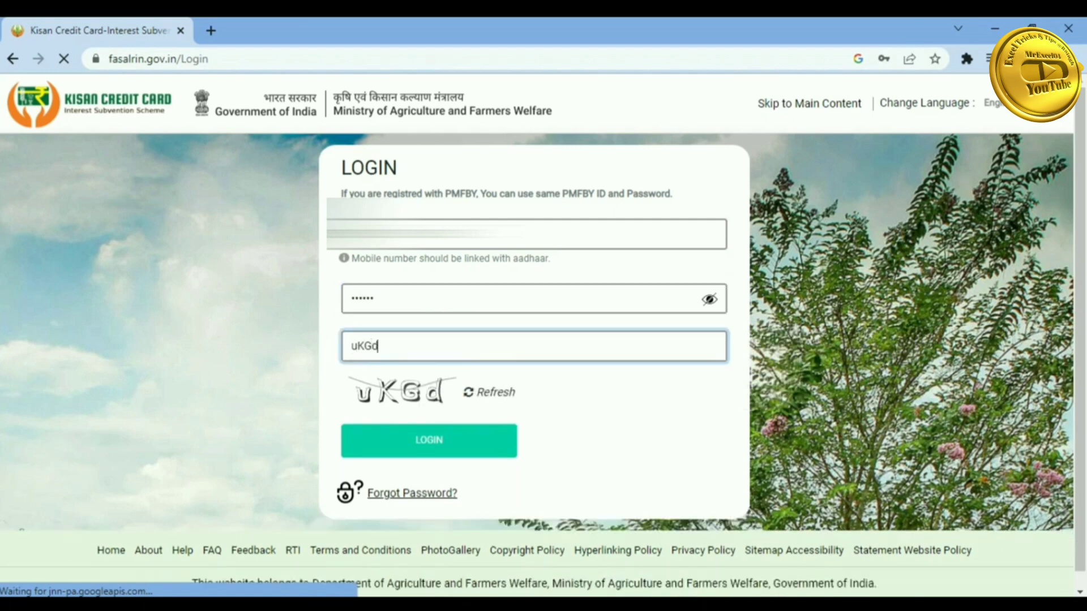
click(428, 441)
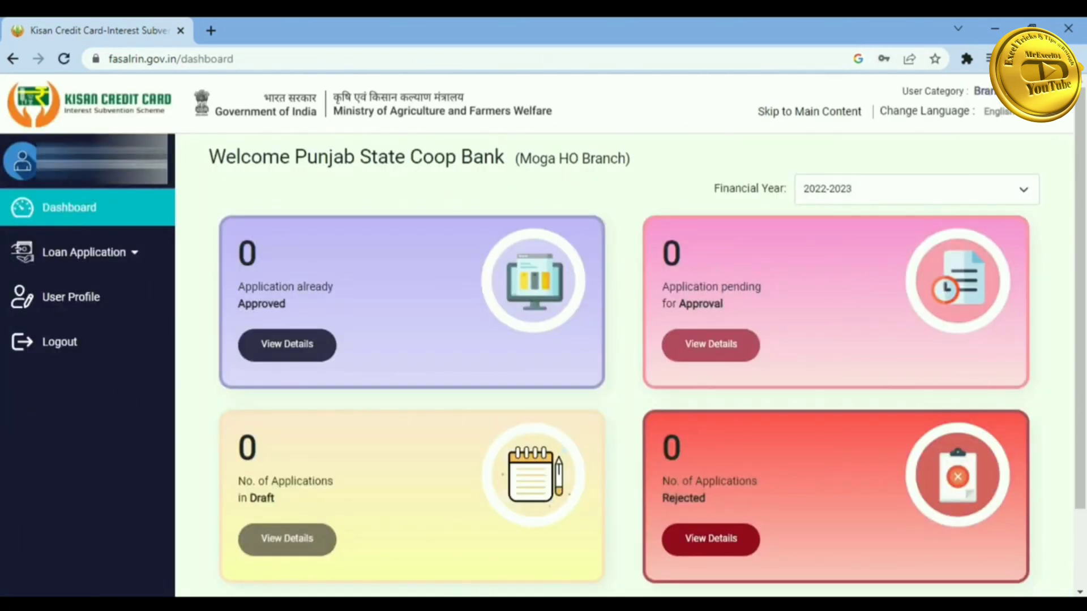
- Start a 2022-2023 loan application, look up the applicant's Aadhaar number and dismiss the not-found notice
click(80, 252)
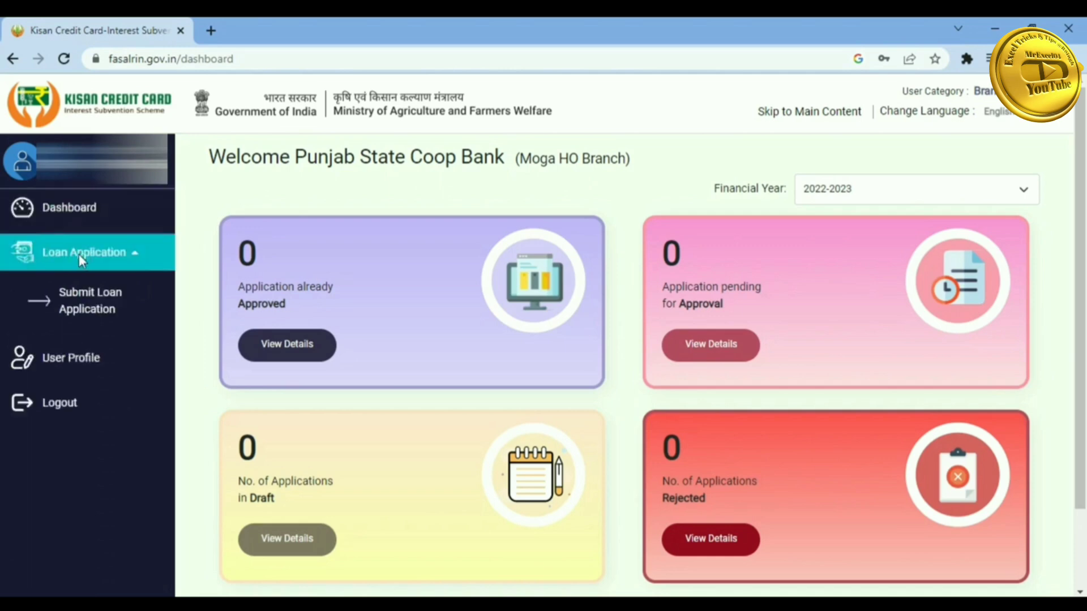
click(71, 299)
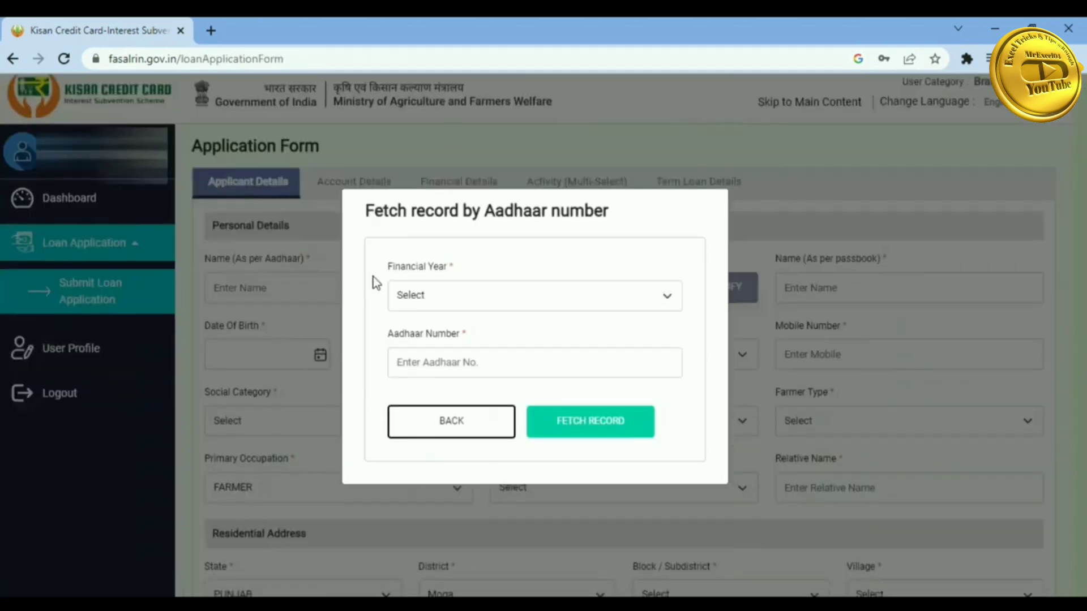
click(443, 285)
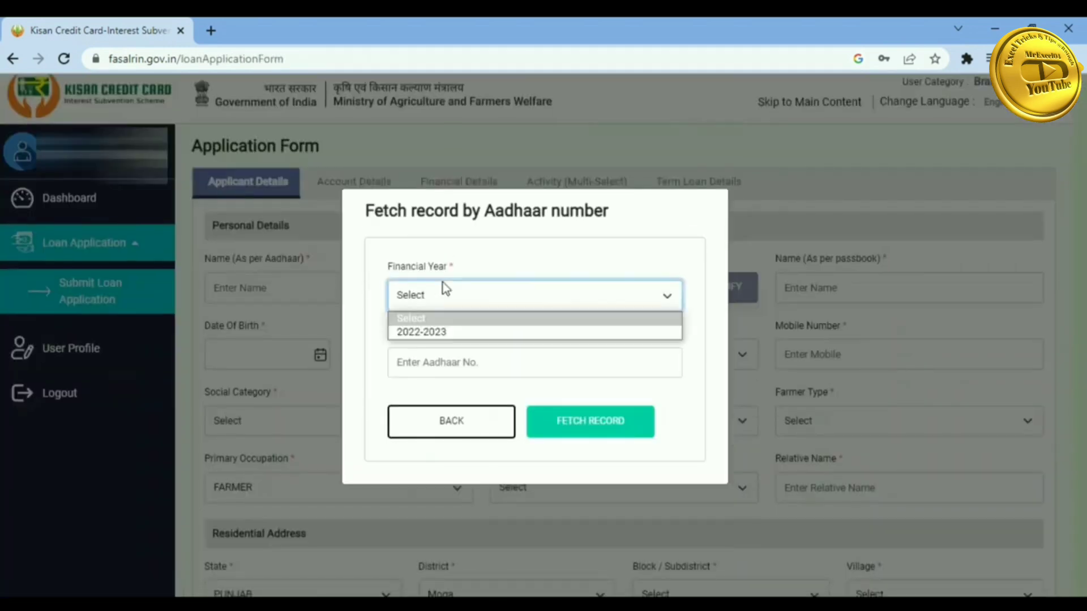
click(430, 333)
click(417, 367)
text(7)
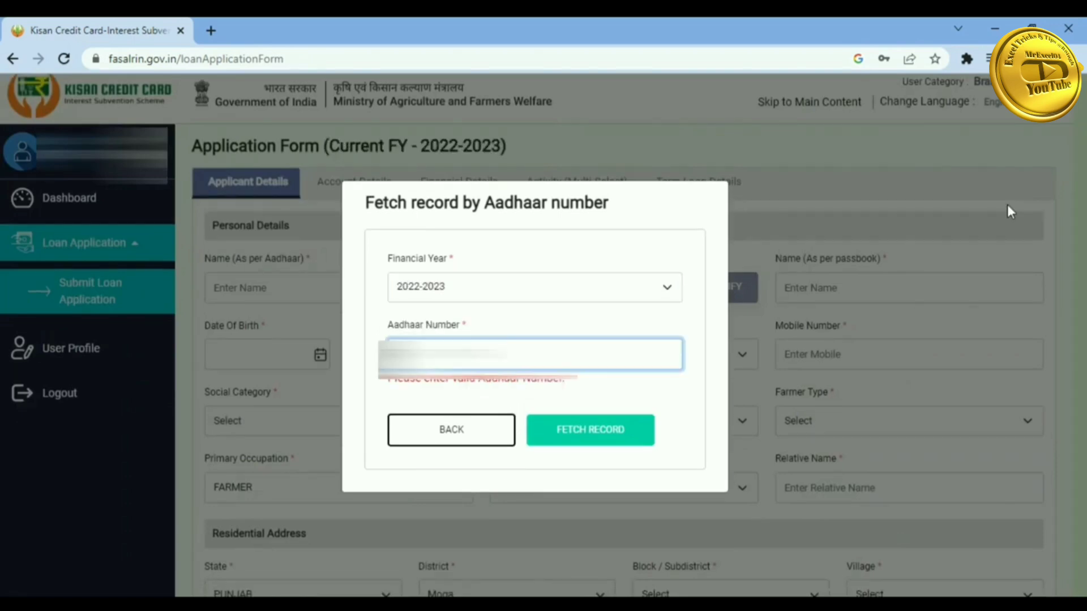
text(0)
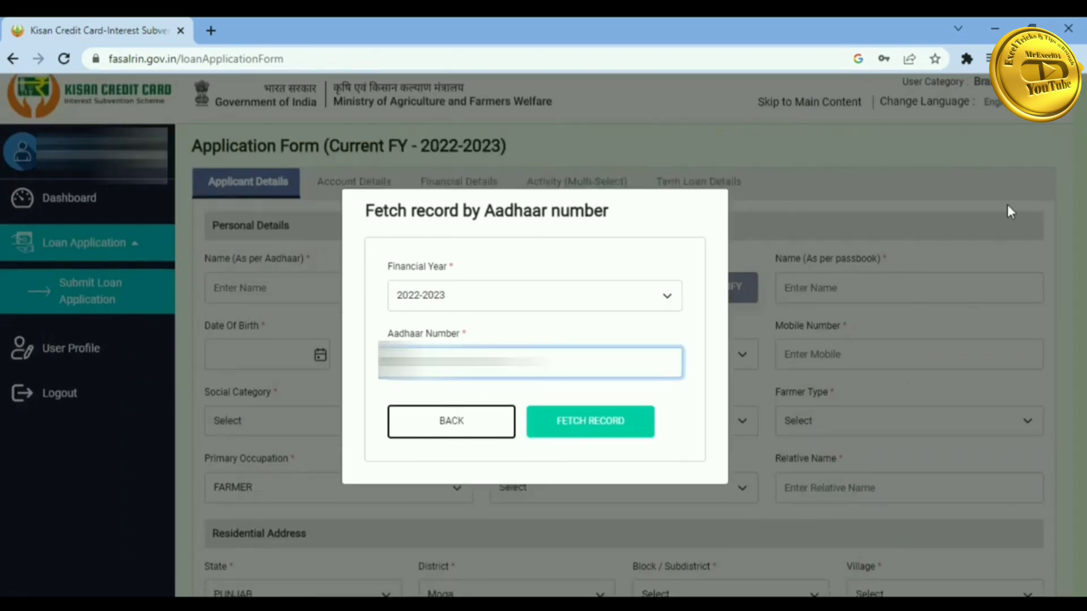
click(595, 434)
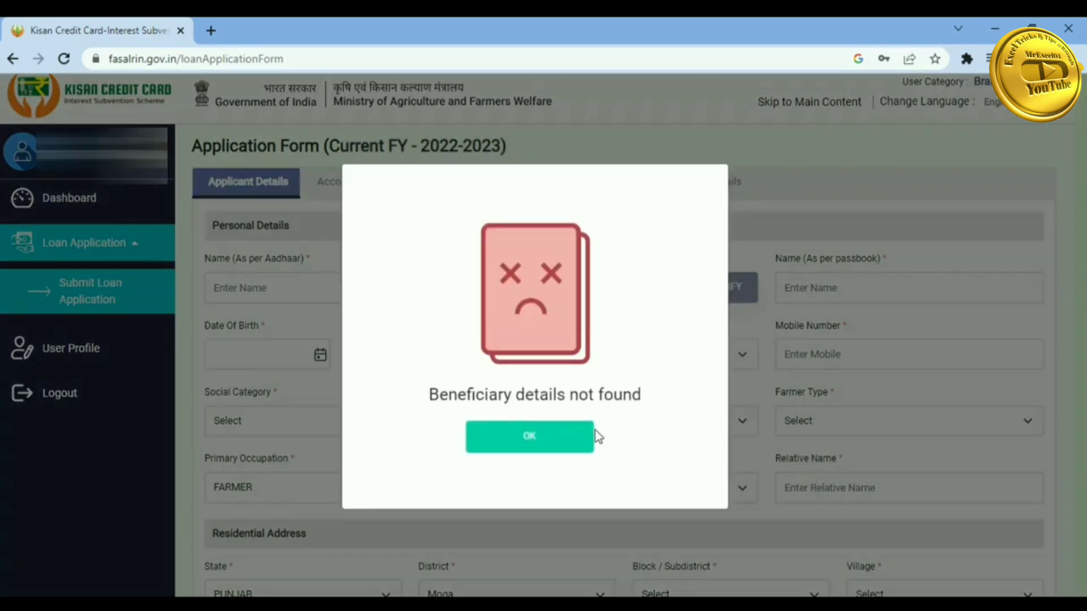
click(537, 439)
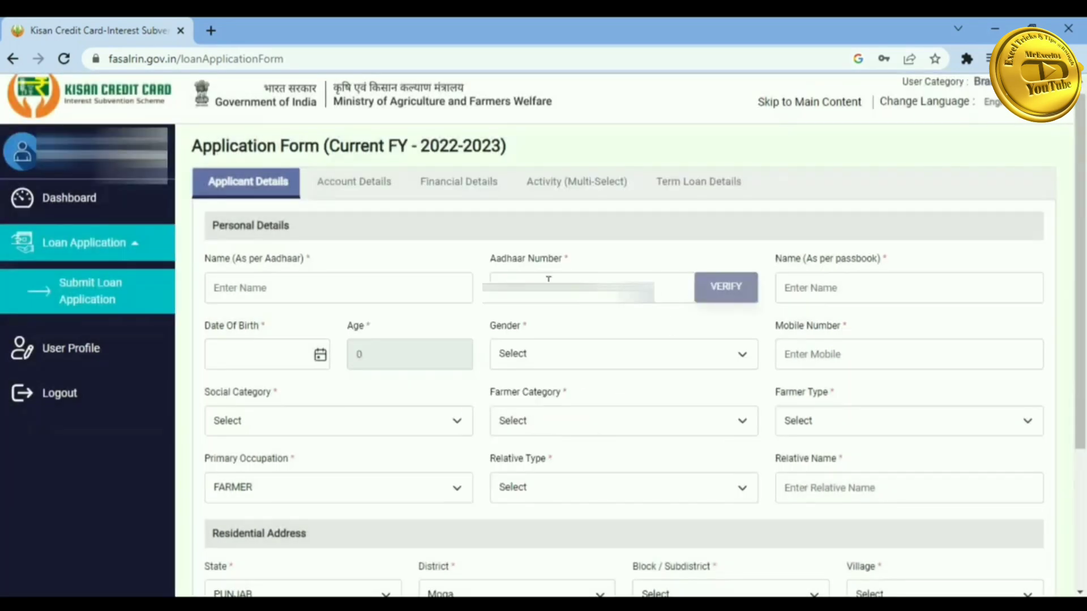
- Enter and verify the applicant's name as per Aadhaar, then enter the name as per passbook
click(268, 293)
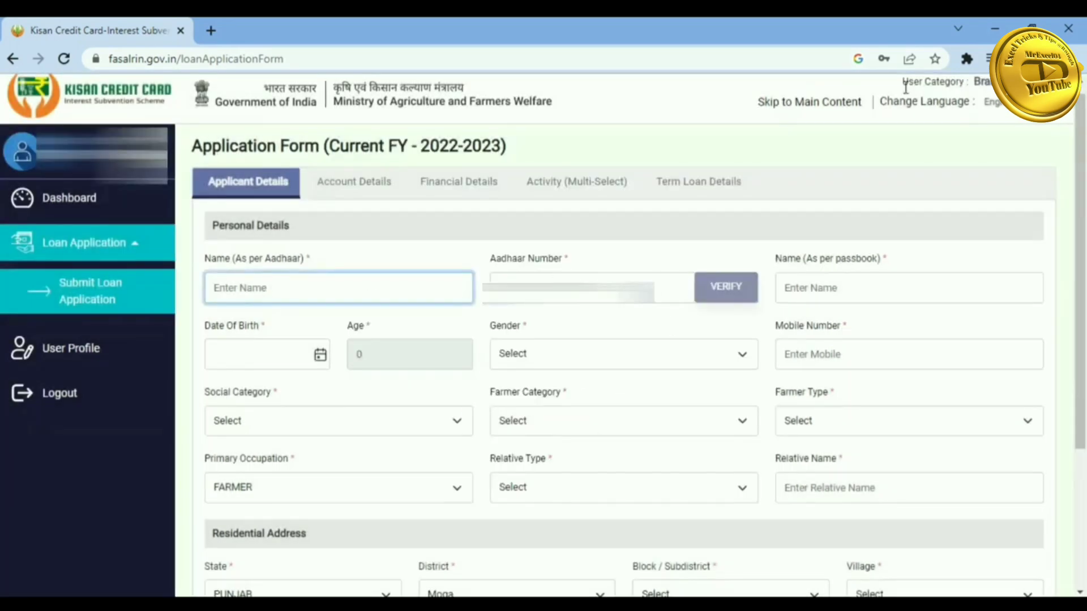
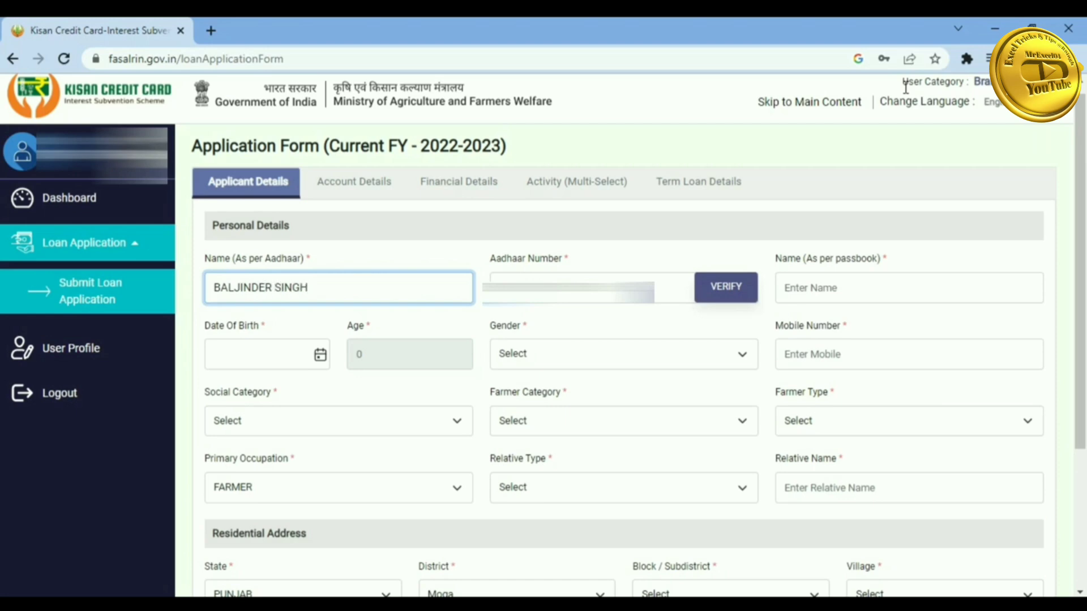
click(731, 289)
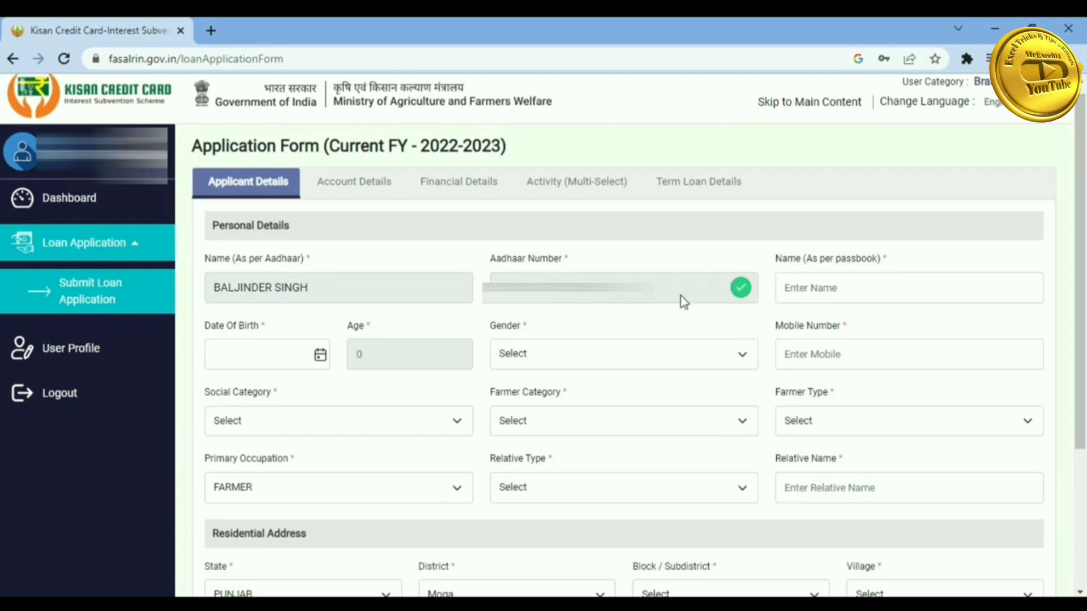
click(833, 289)
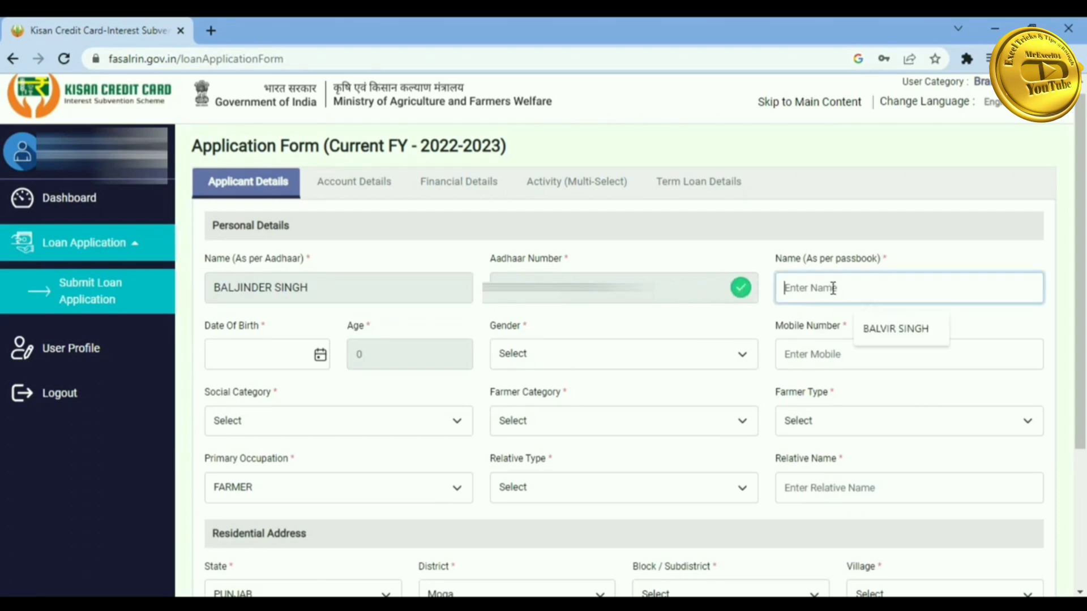
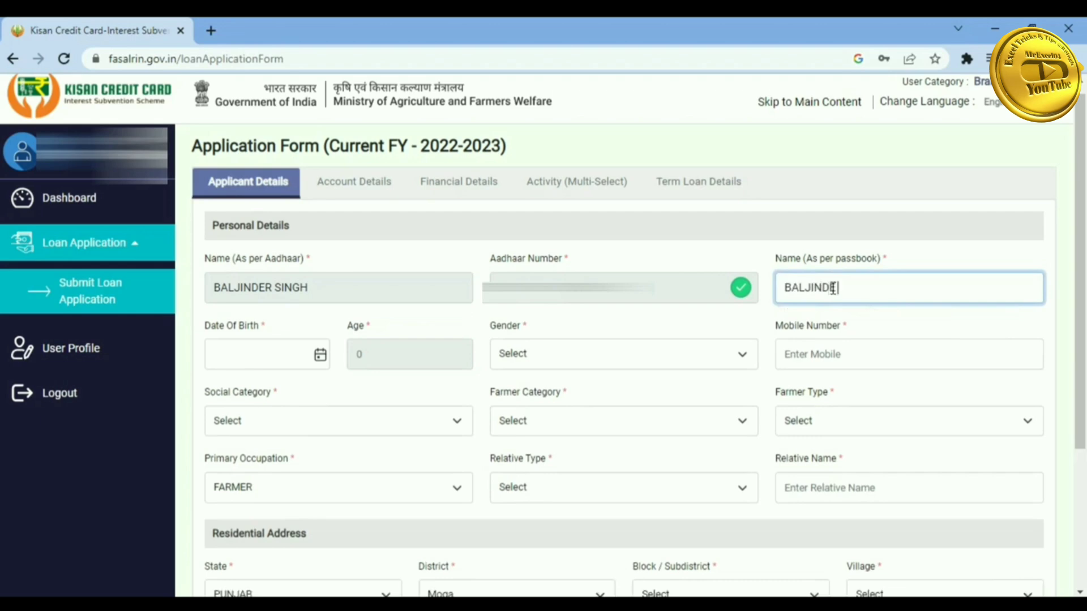
- Pick 01/01/1980 as the date of birth in the calendar
click(321, 354)
click(332, 403)
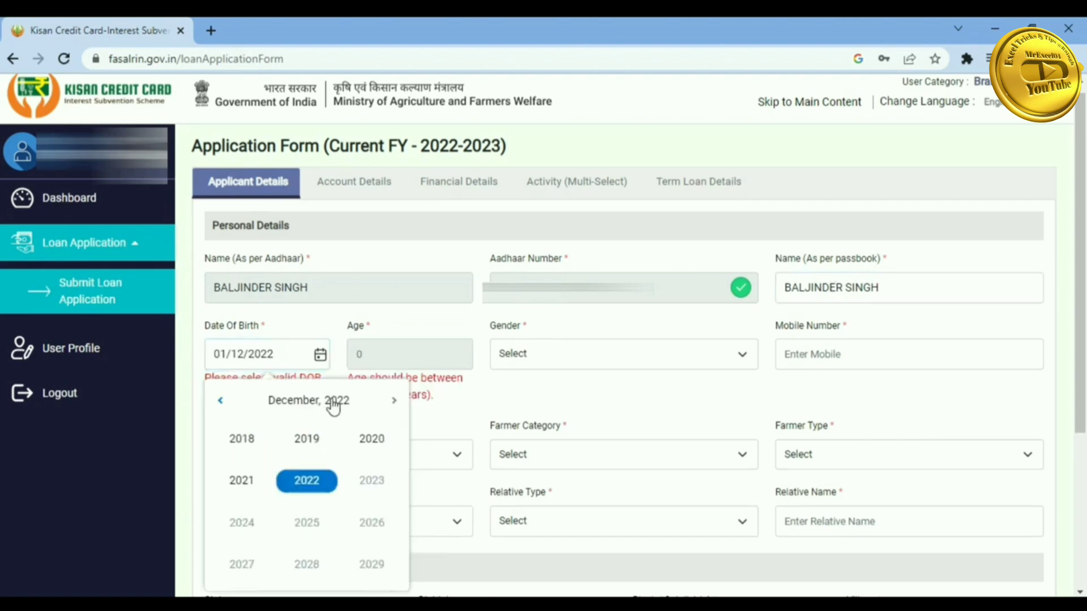
click(220, 404)
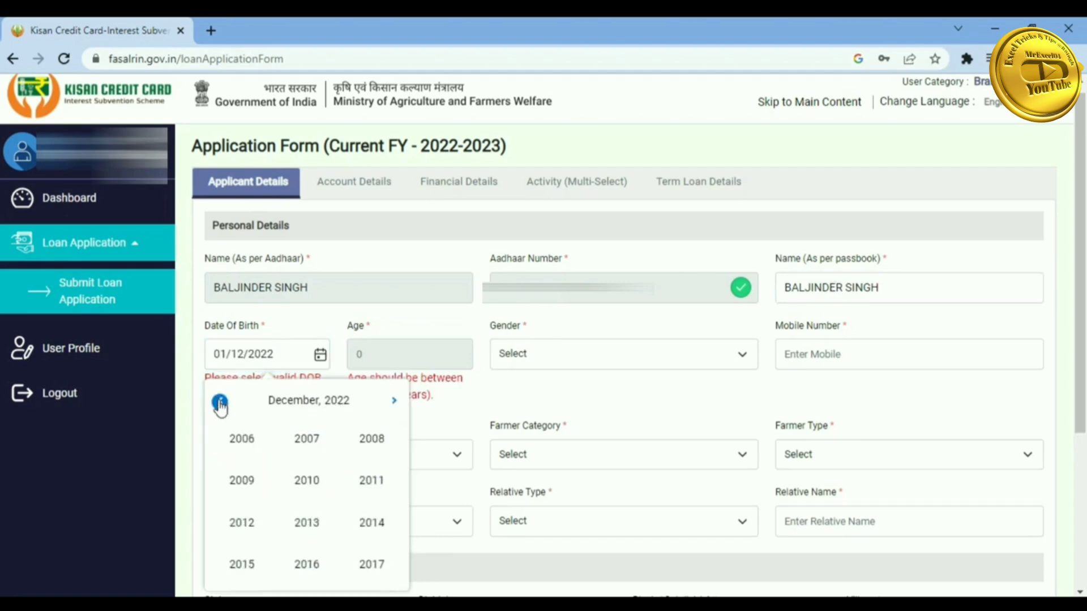
click(219, 404)
click(220, 404)
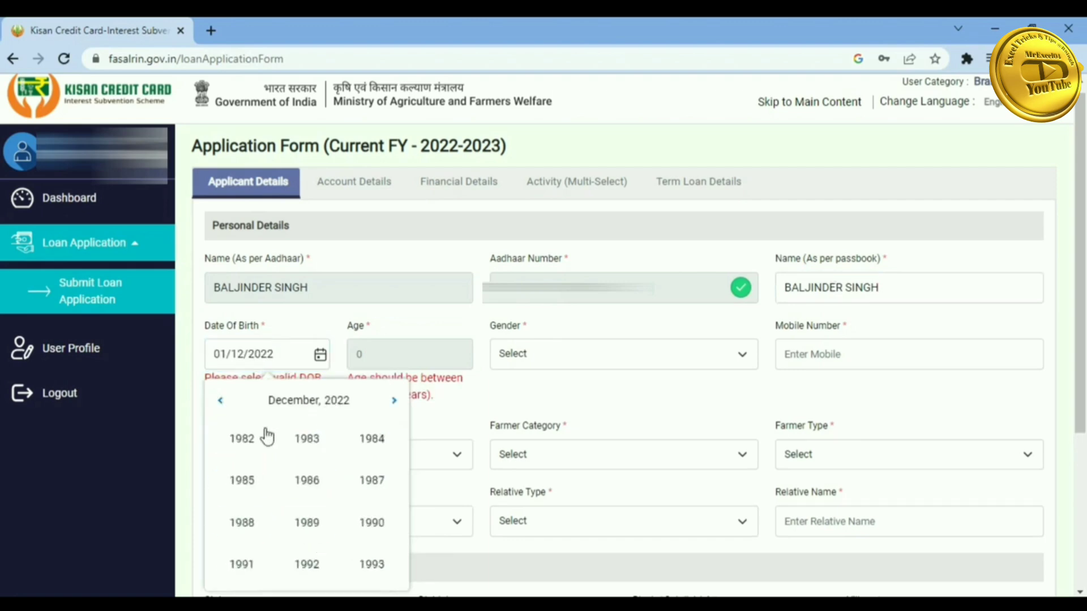
click(220, 404)
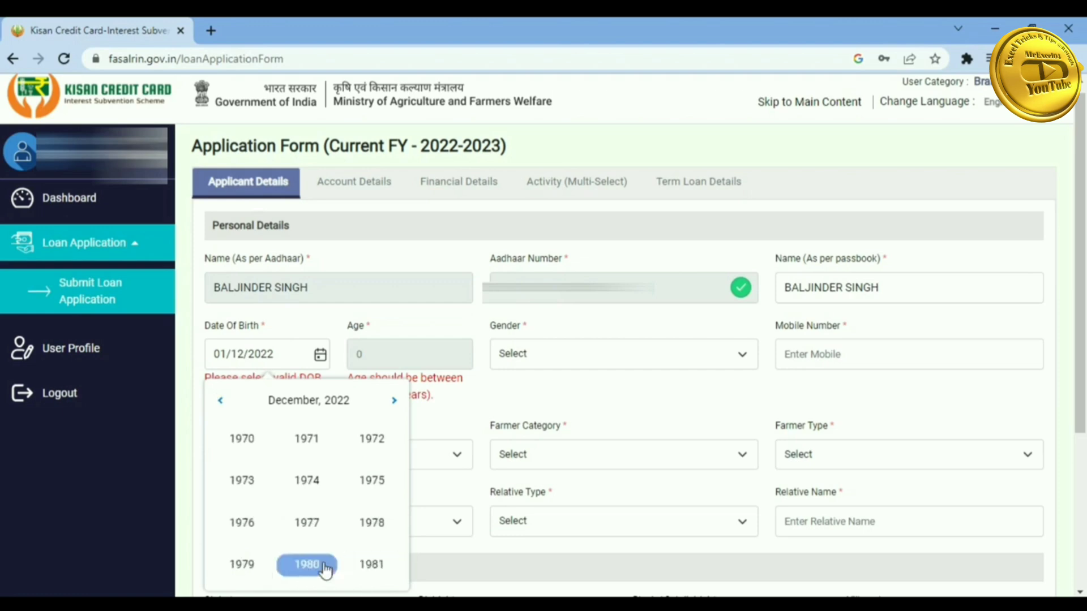
click(307, 564)
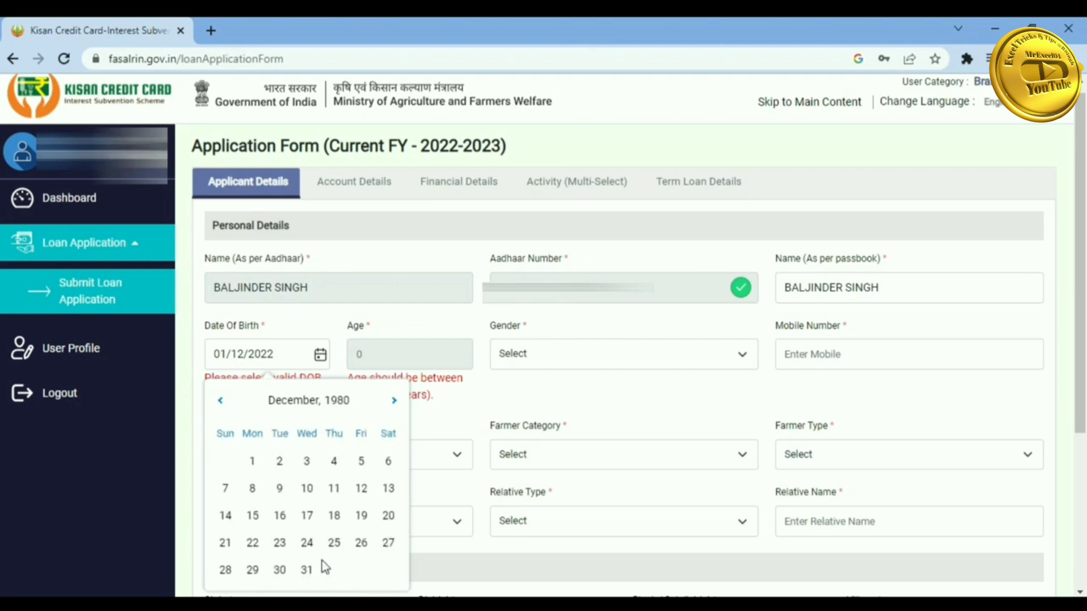
click(291, 406)
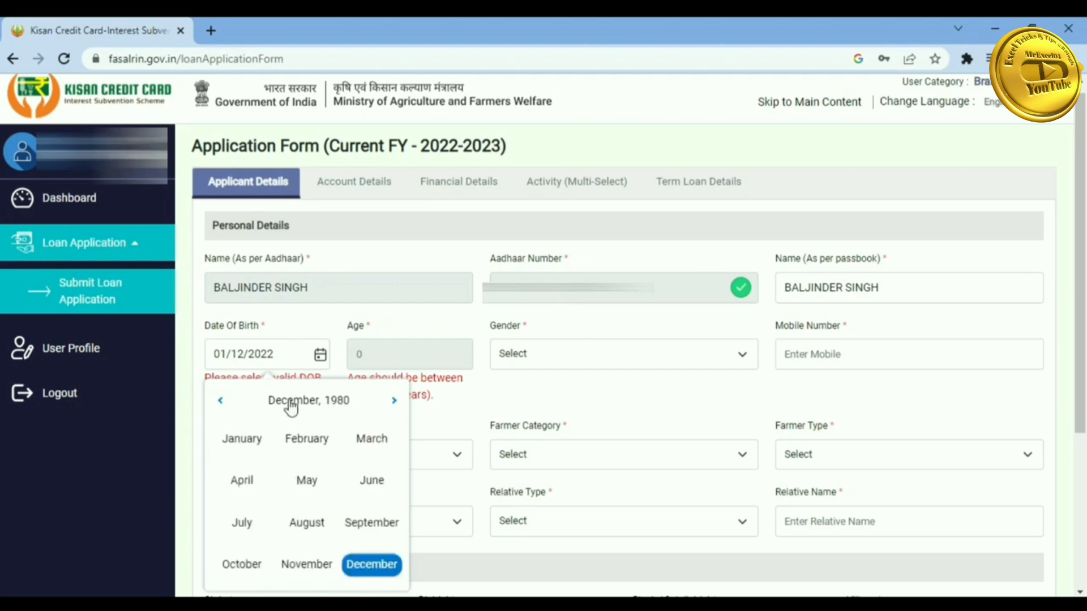
click(250, 440)
click(279, 461)
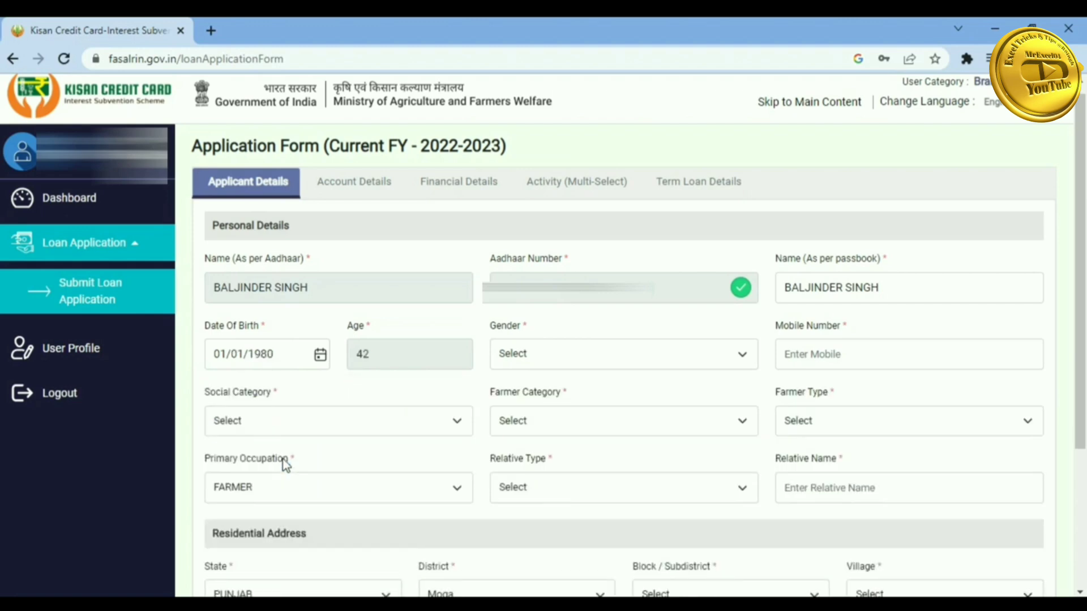
- Set gender to MALE and enter the applicant's mobile number
click(539, 355)
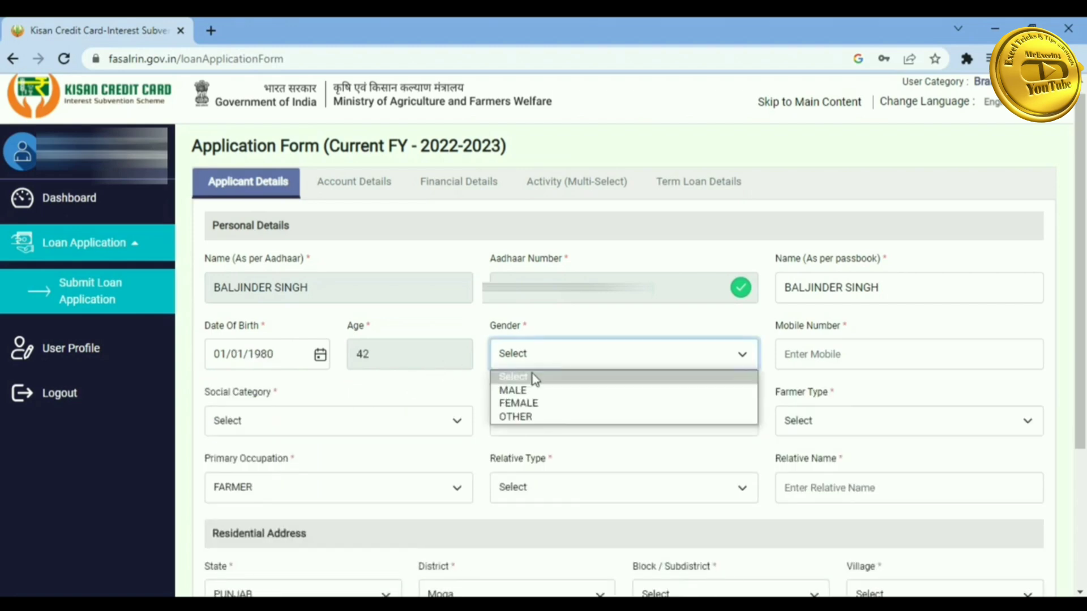
click(525, 390)
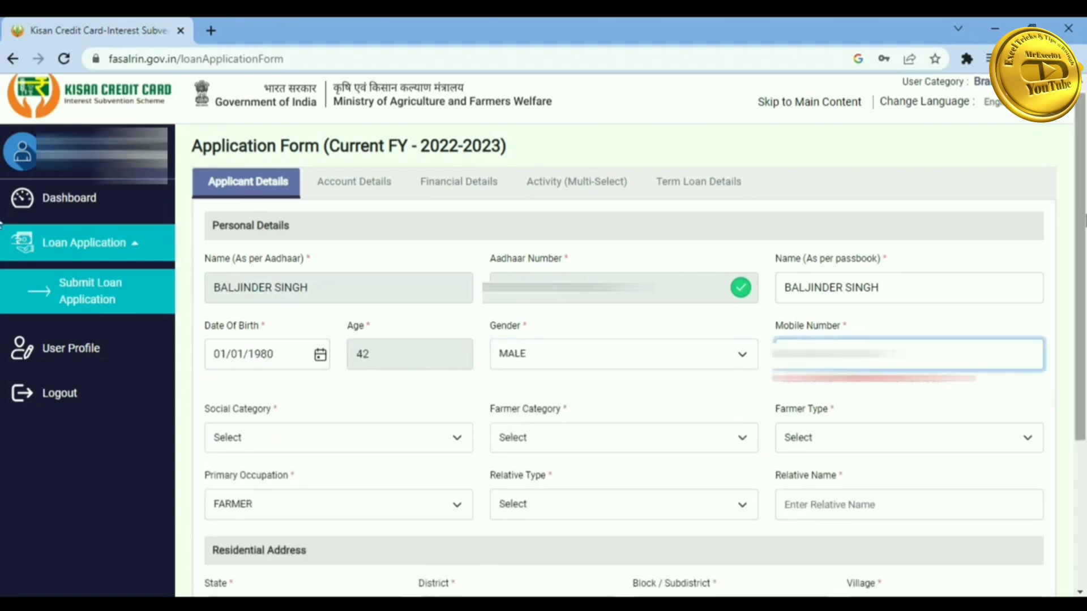
text(0)
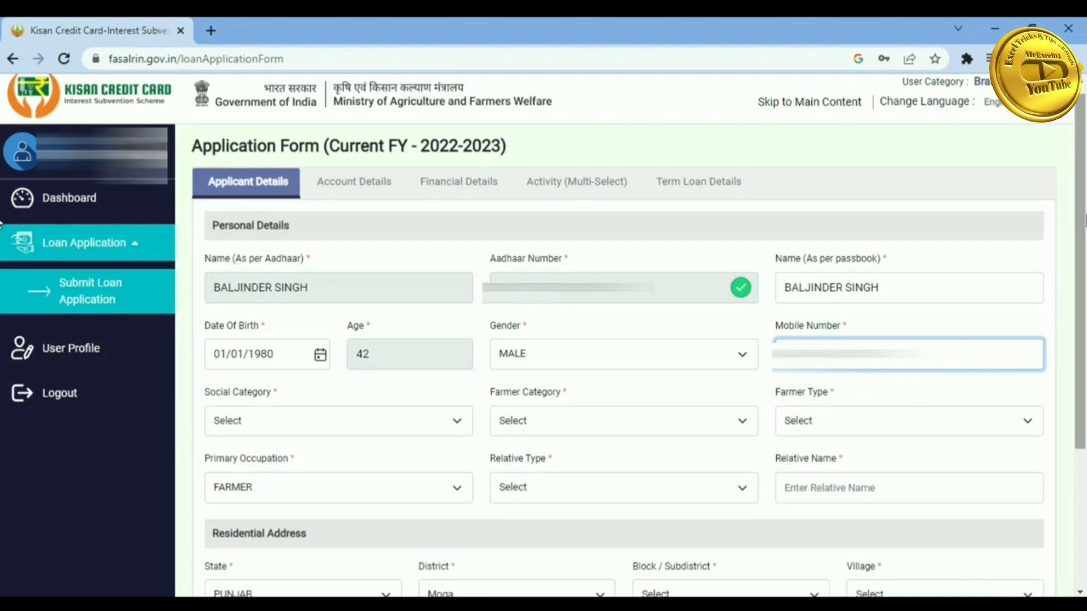
key(Tab)
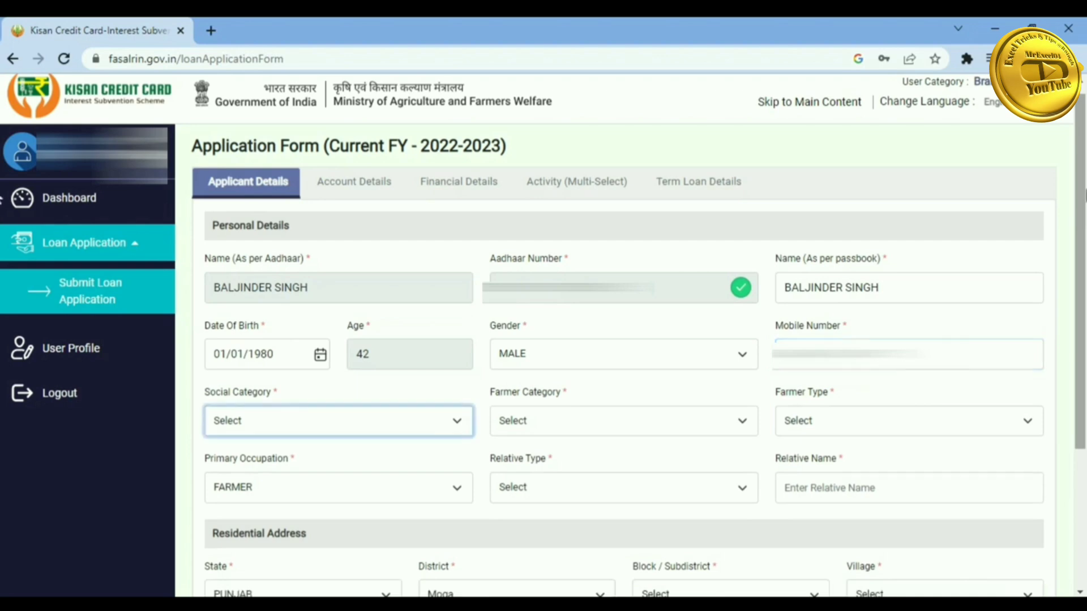
- Set social category GEN, farmer category OWNER, farmer type MARGINAL, and keep occupation FARMER
click(408, 419)
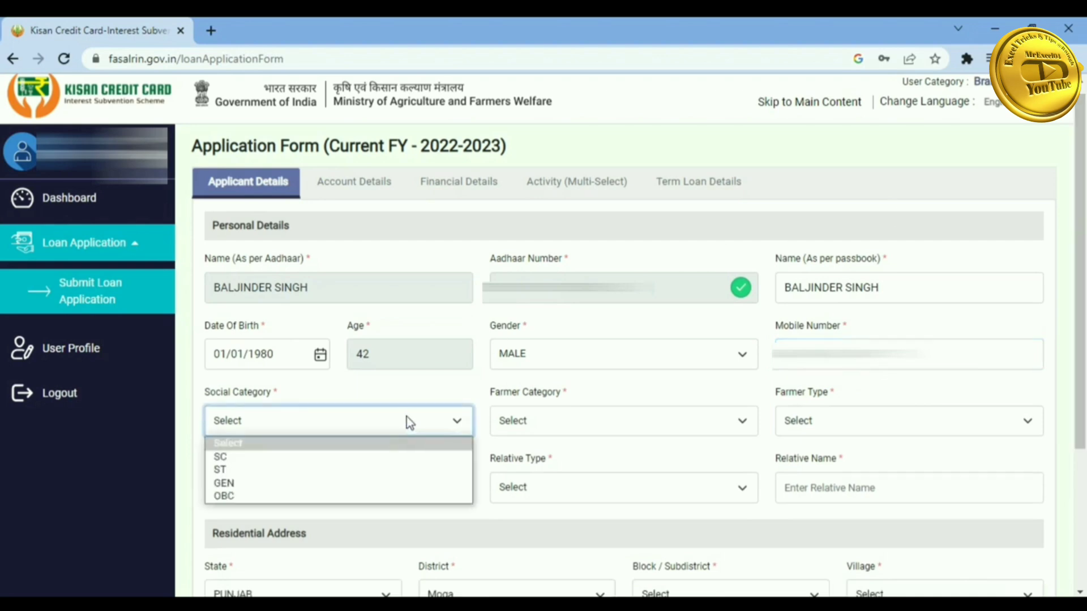
click(295, 484)
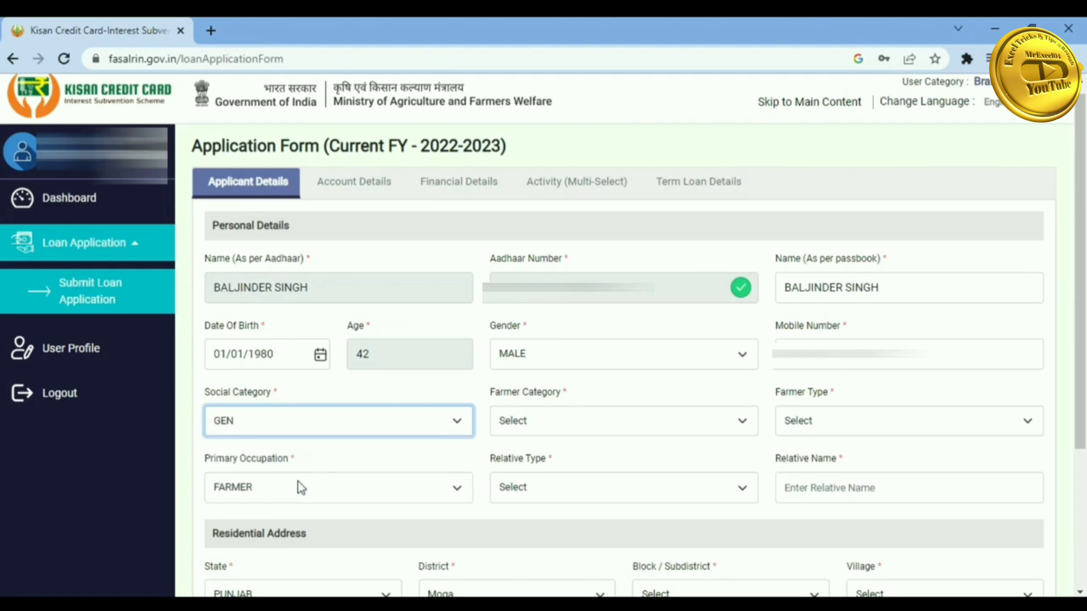
click(581, 416)
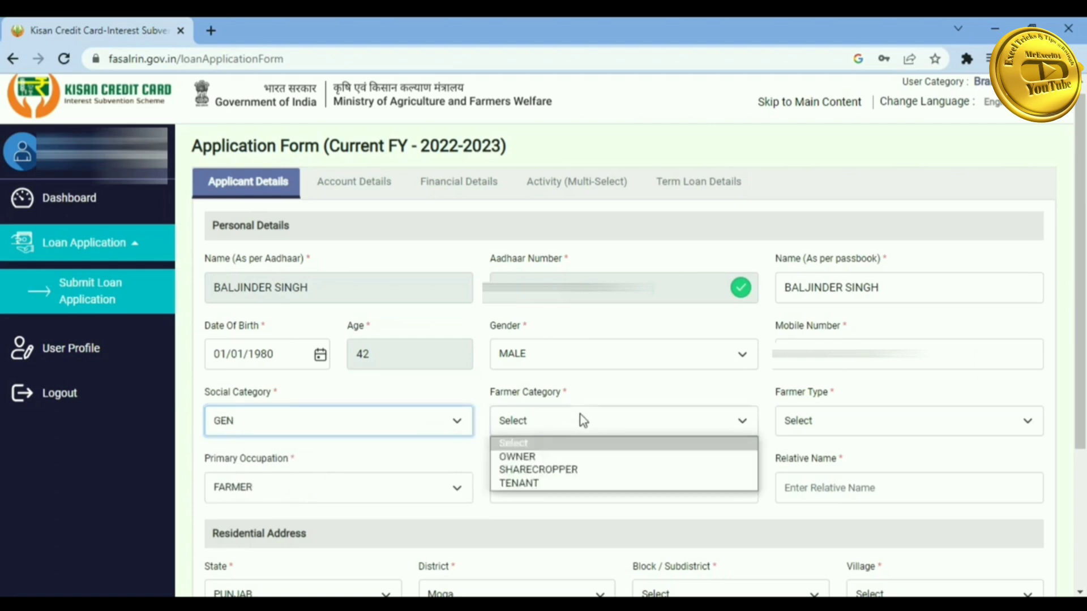
click(538, 455)
click(799, 417)
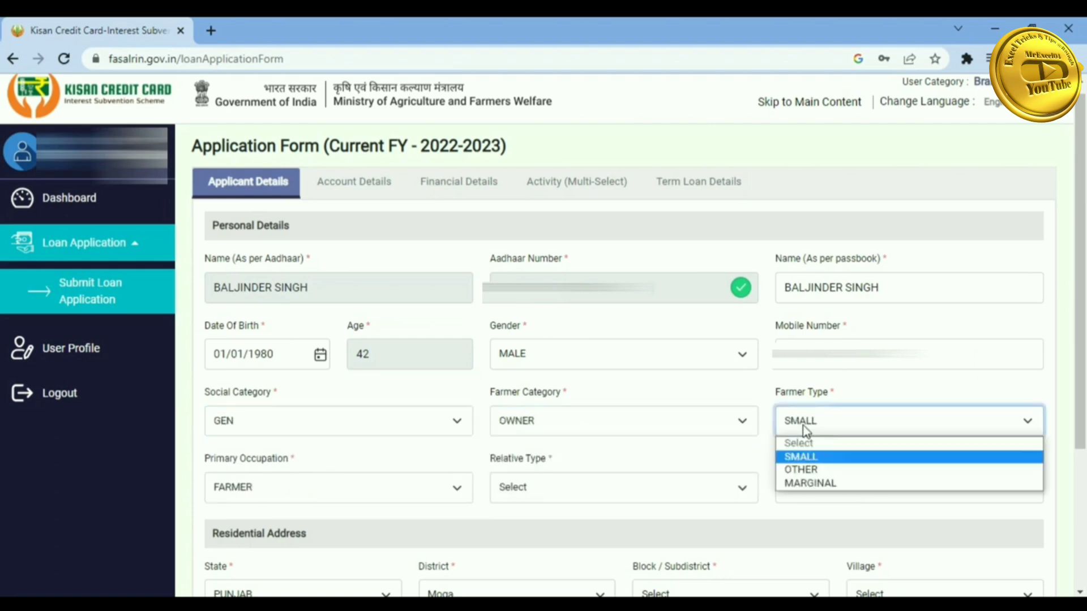
click(799, 484)
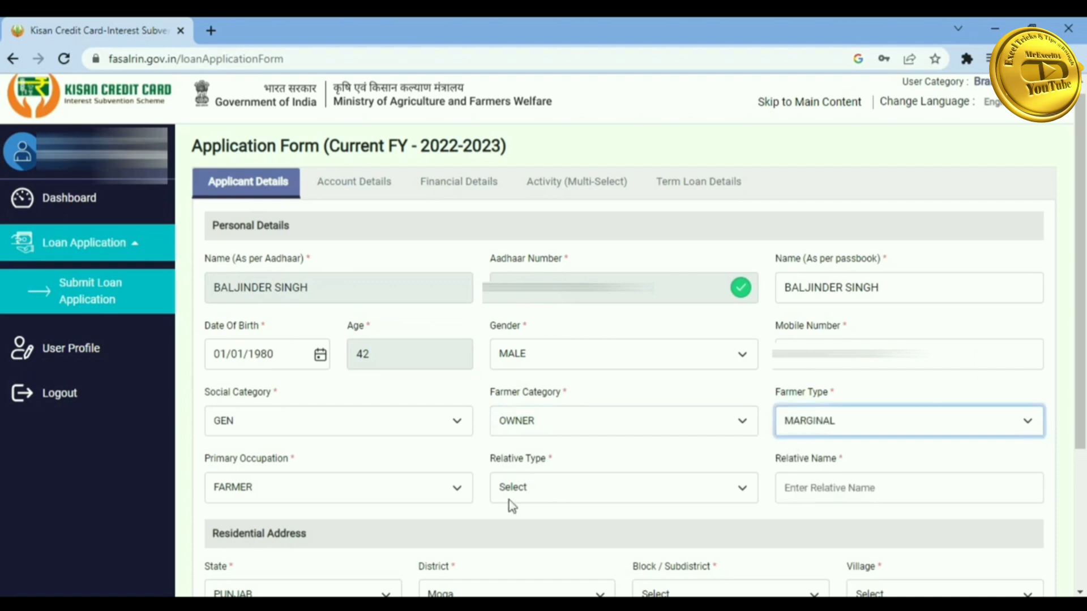
click(362, 490)
click(362, 489)
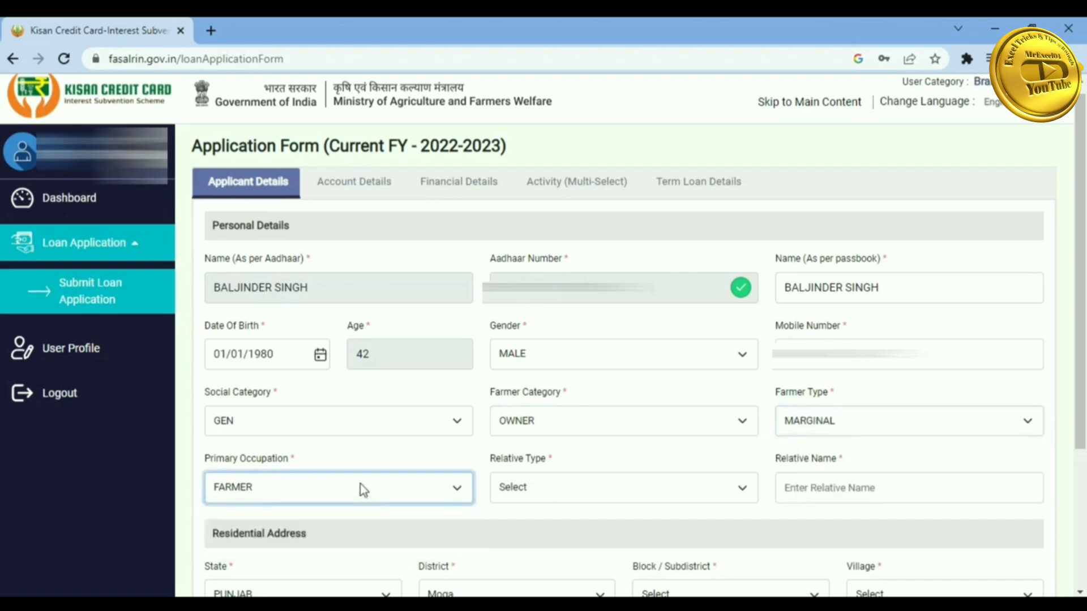
- Set relative type to SON OF and enter the relative's name
click(531, 494)
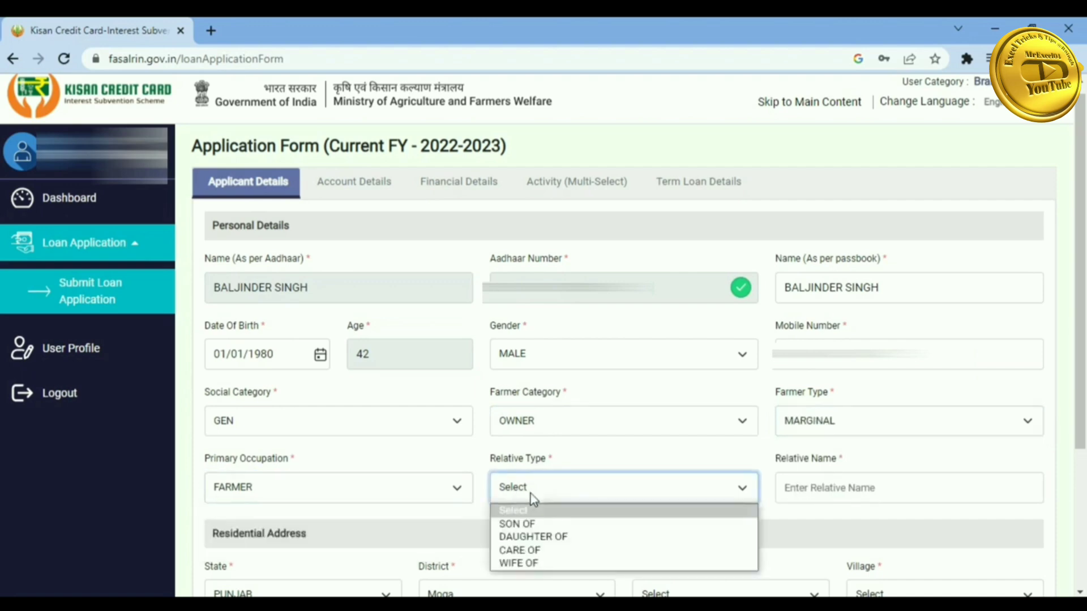
click(527, 525)
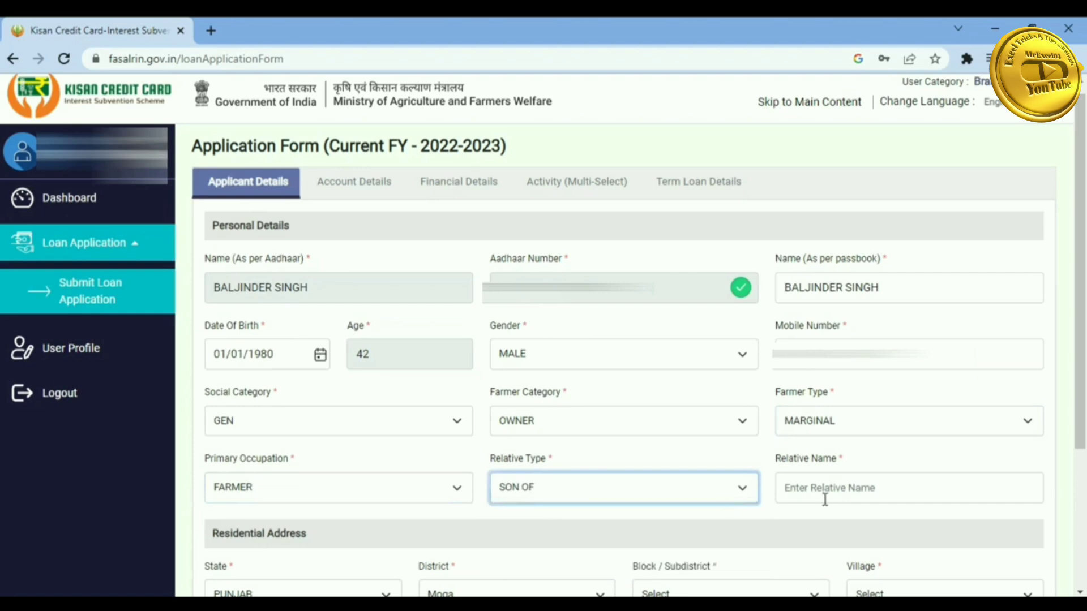
click(827, 487)
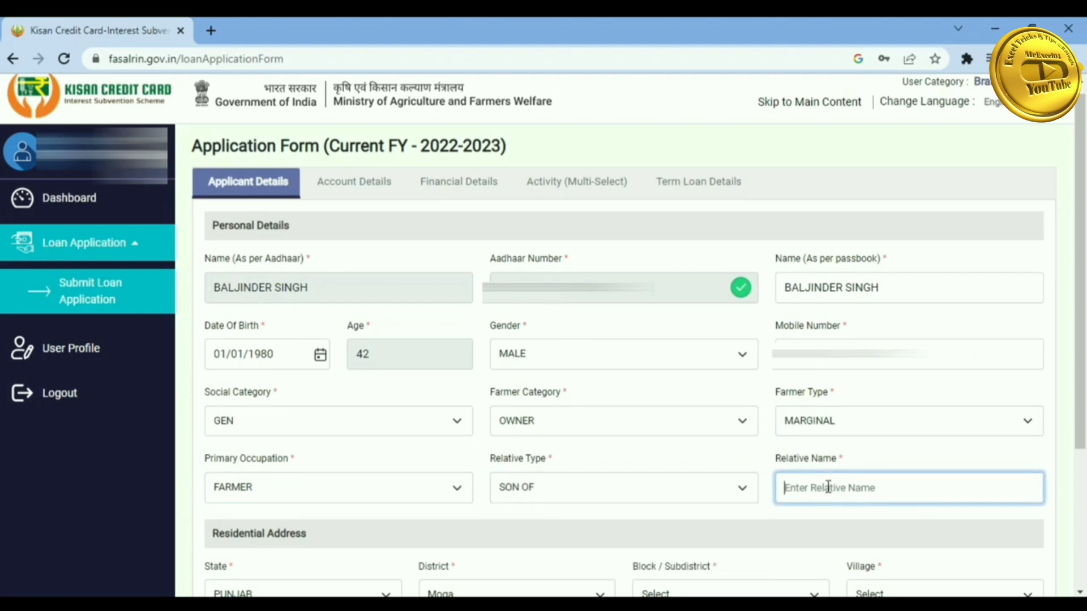
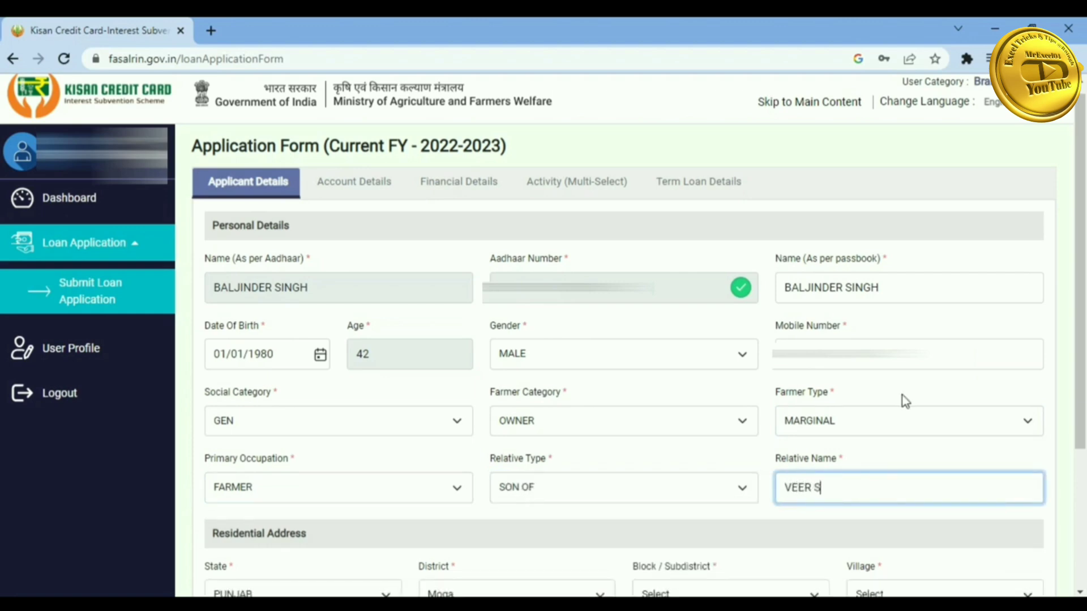
scroll(903, 396, down, 3)
- Keep state PUNJAB, choose the residential block and village, and enter the six-digit pincode
click(333, 418)
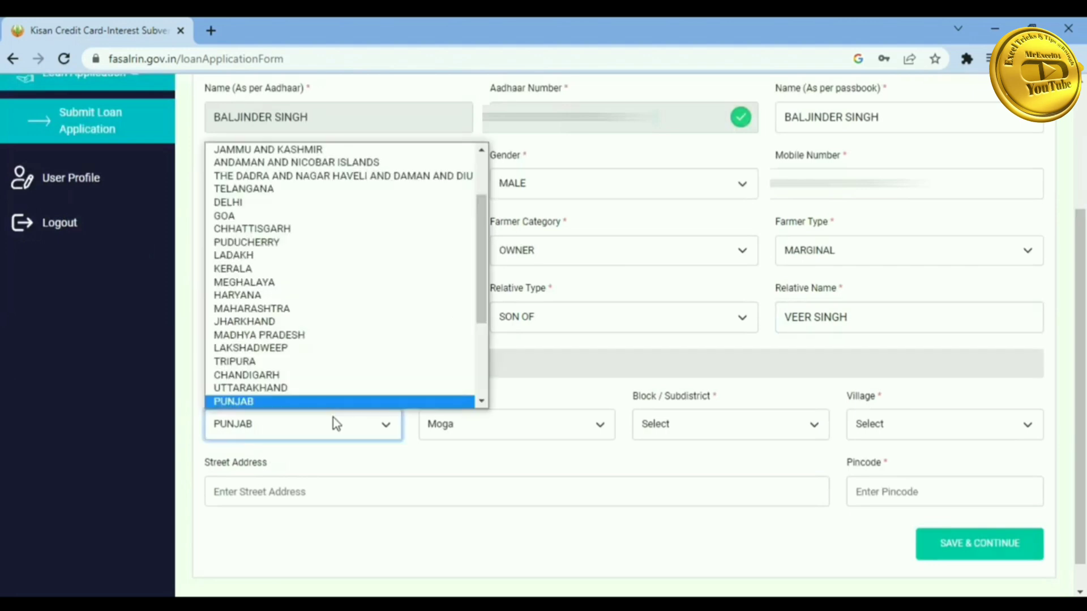
click(334, 419)
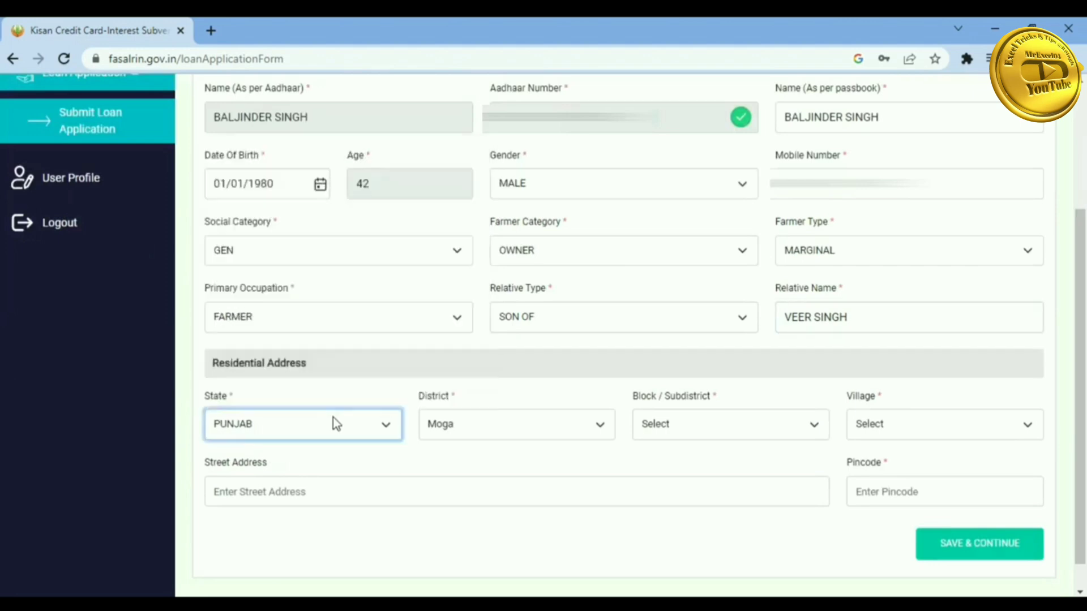
click(681, 422)
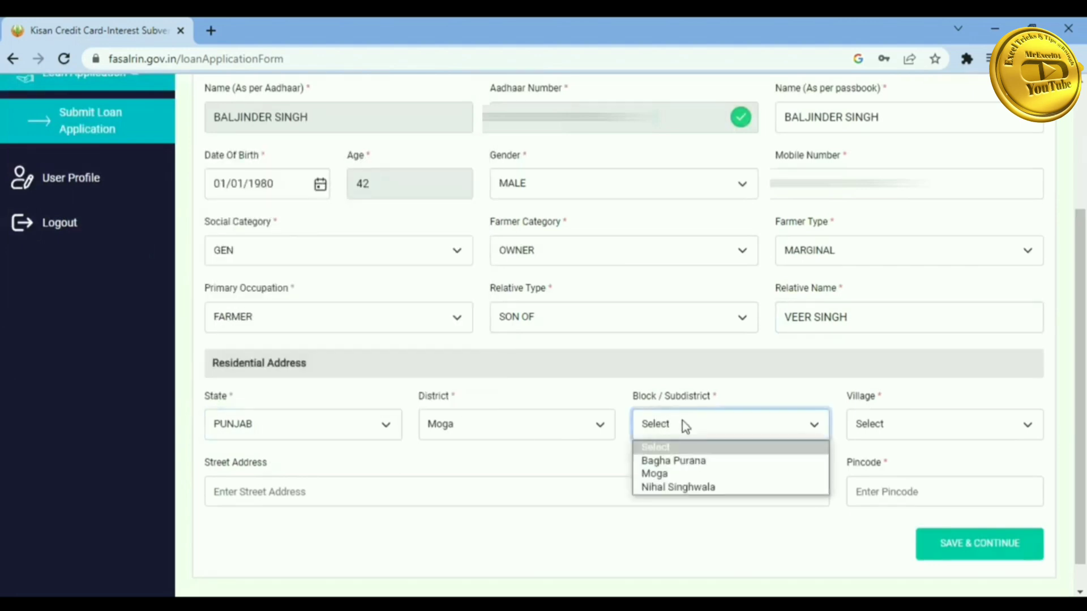
click(670, 467)
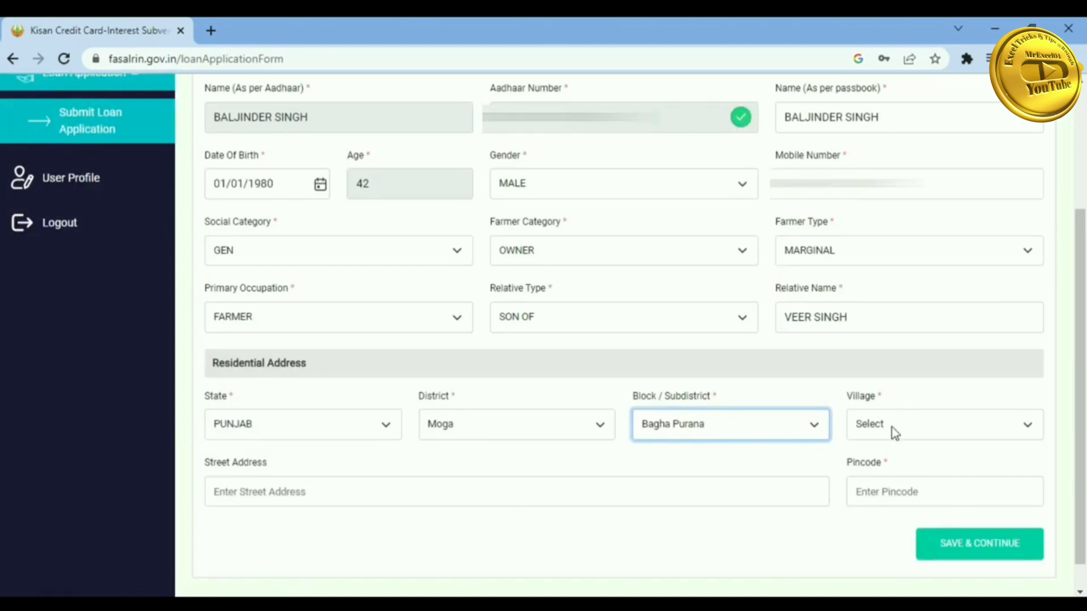
click(891, 430)
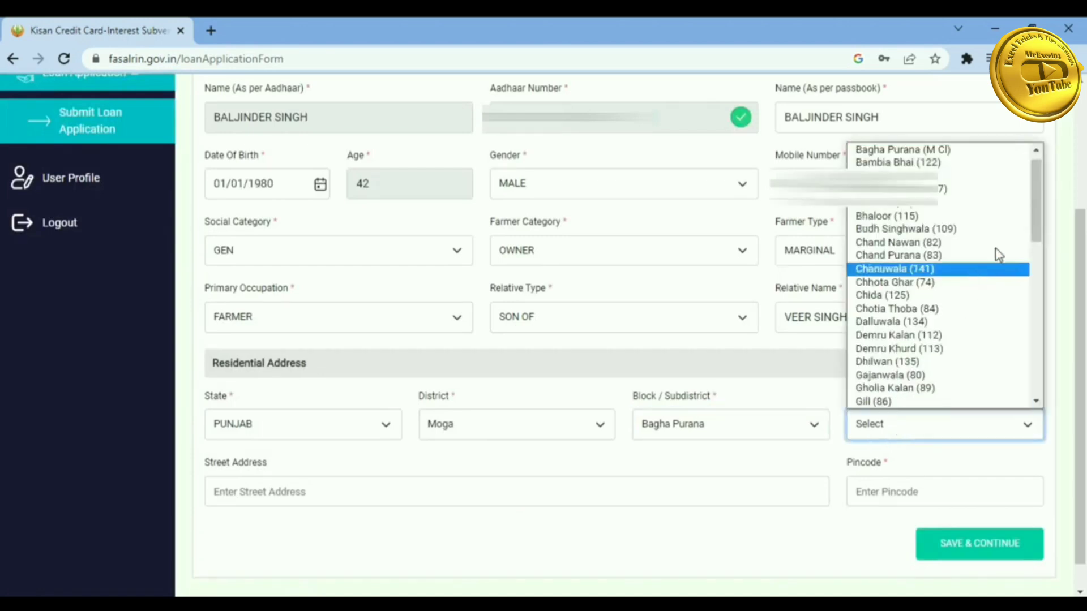
drag(1036, 225, 1046, 360)
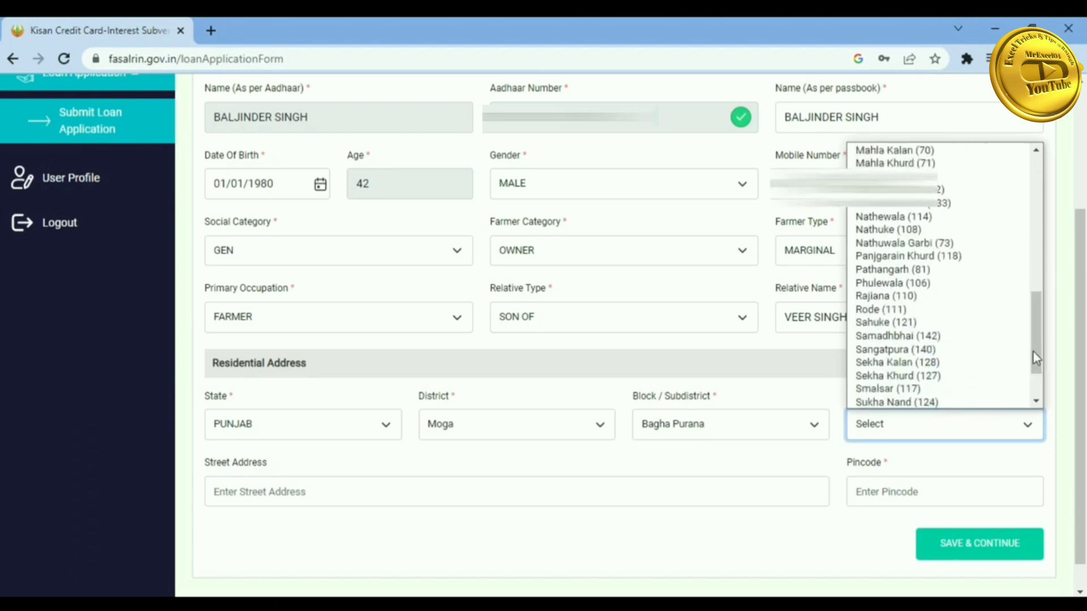
click(951, 368)
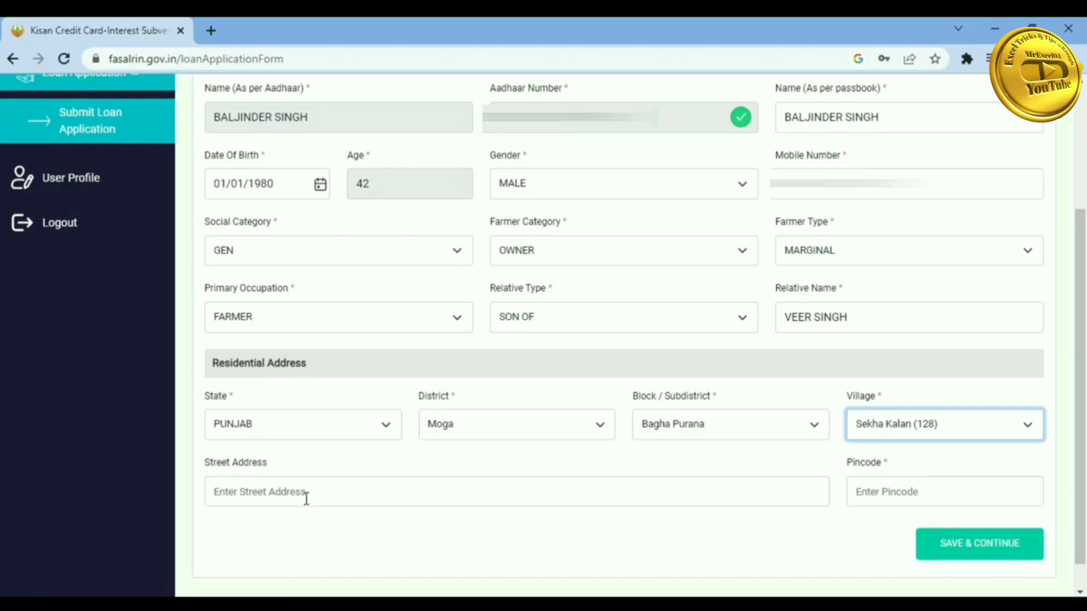
click(883, 490)
text(1420)
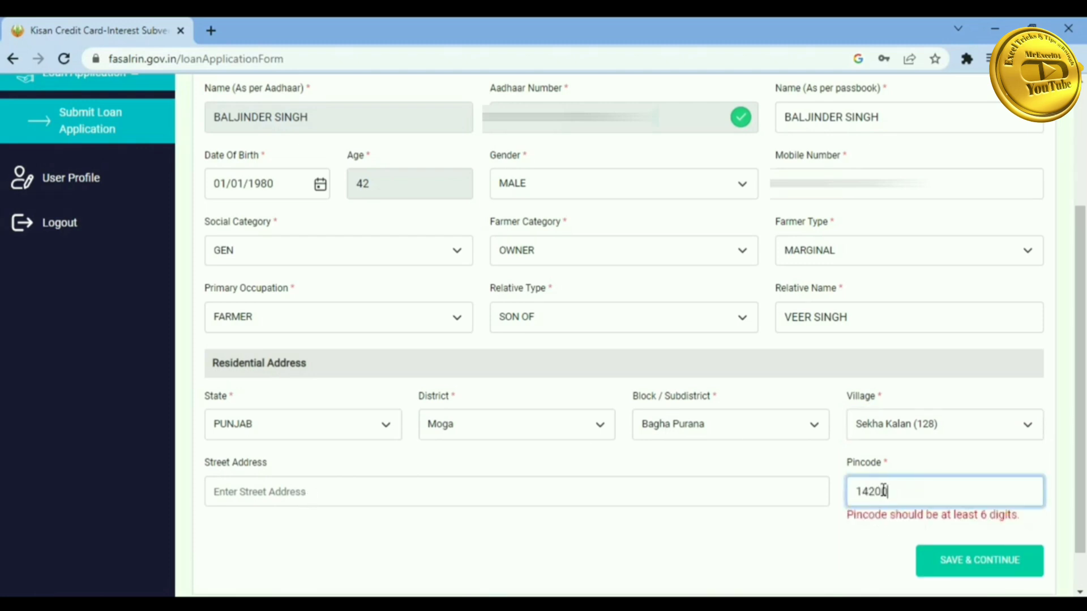
text(01)
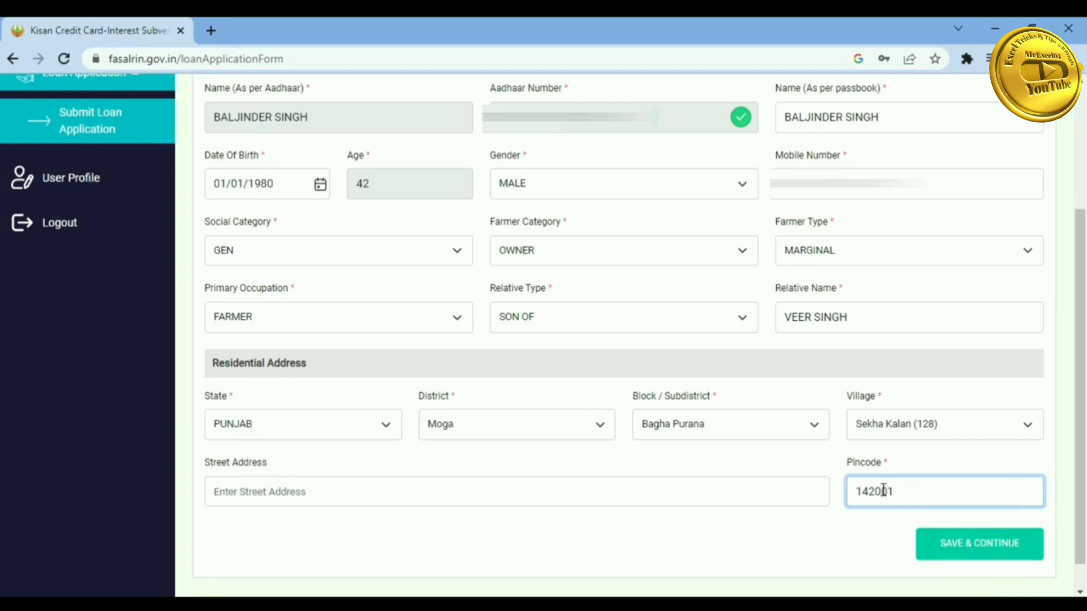
- Save the applicant details, then enter and confirm the bank account number
click(977, 544)
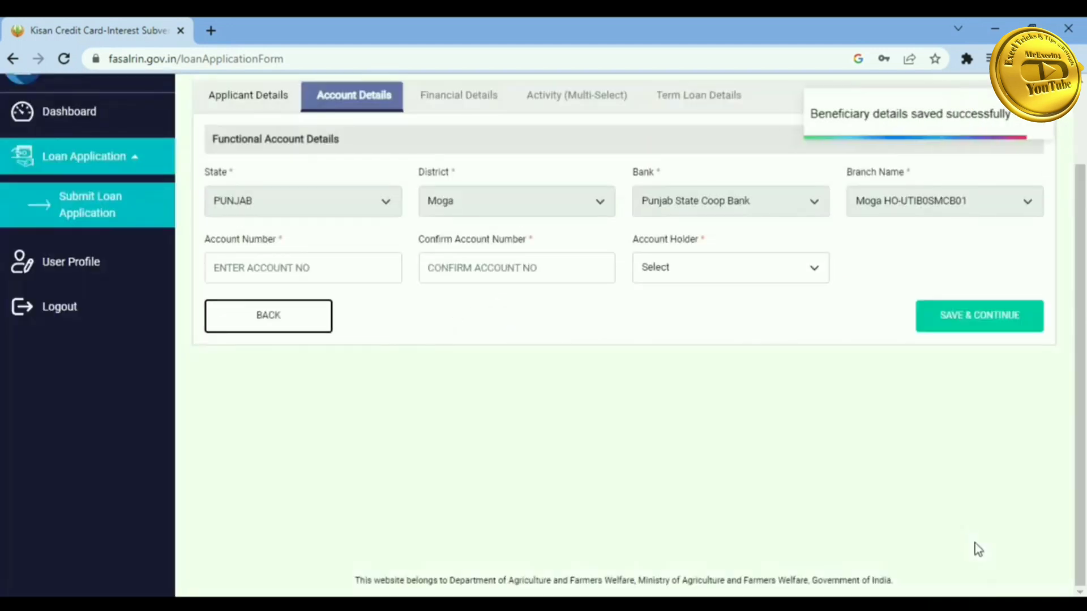
drag(1085, 287, 1085, 219)
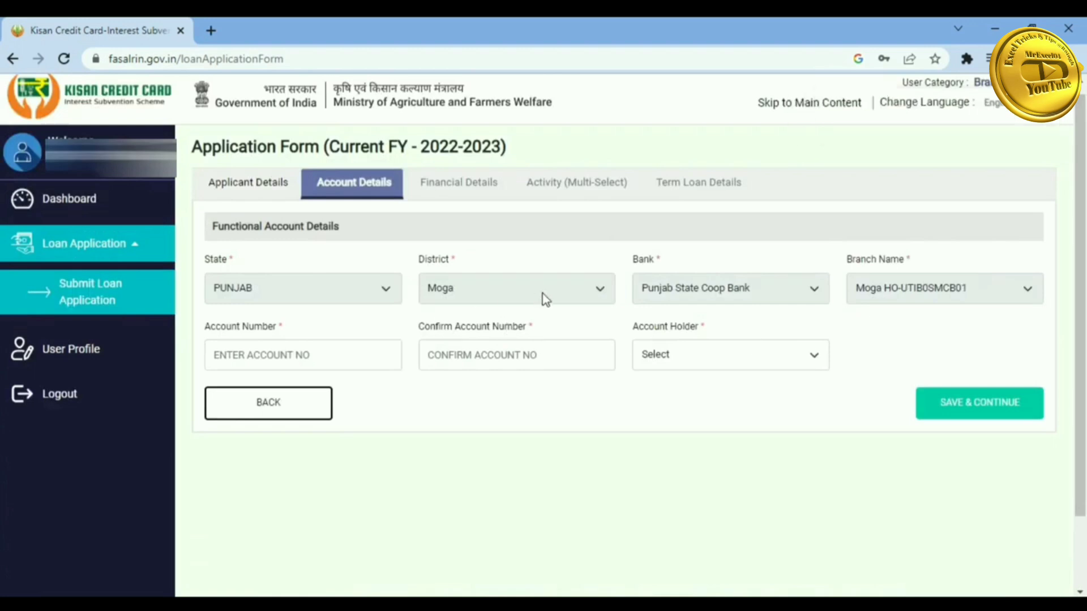
click(314, 358)
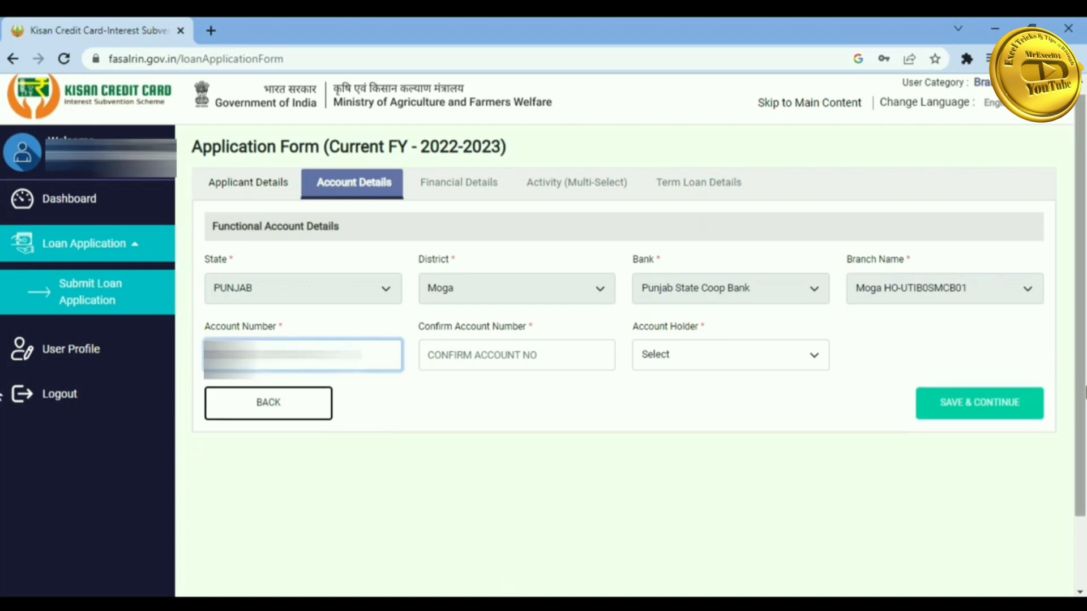
key(Tab)
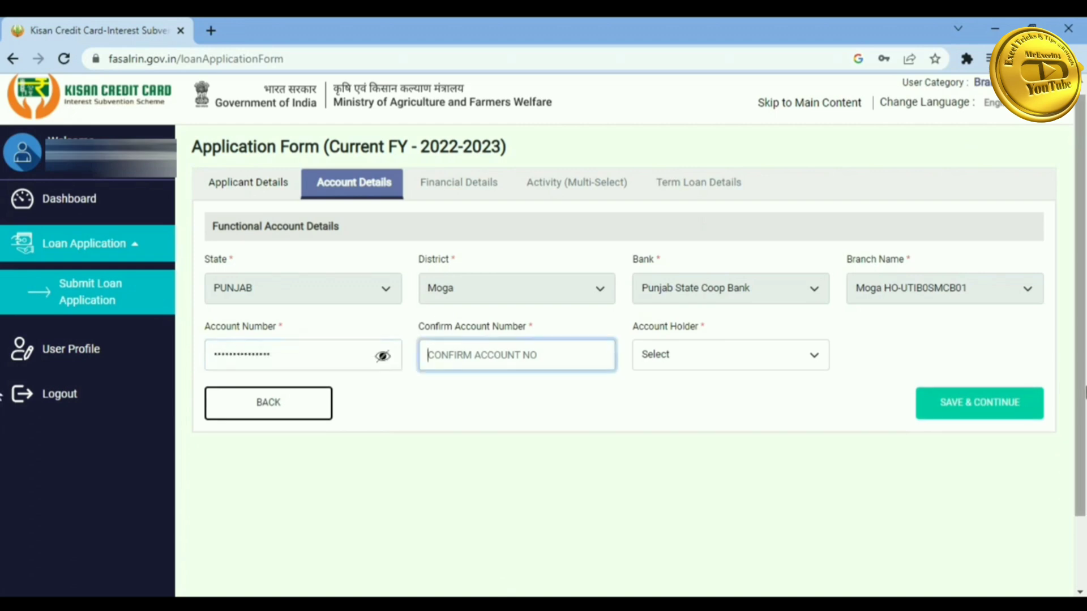
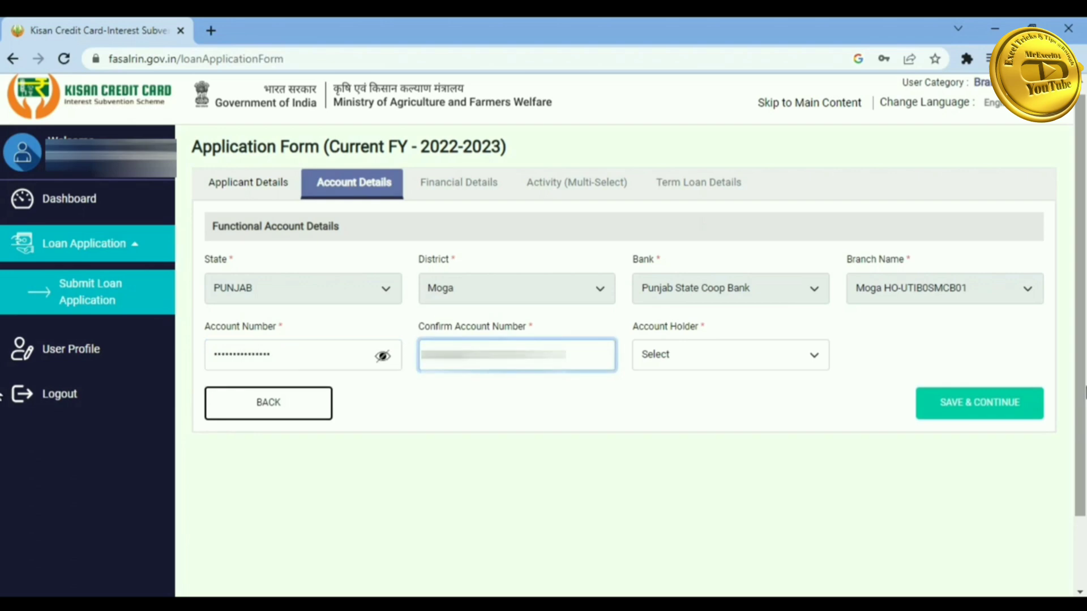
- Set the account holder to SINGLE and save the account details
key(Tab)
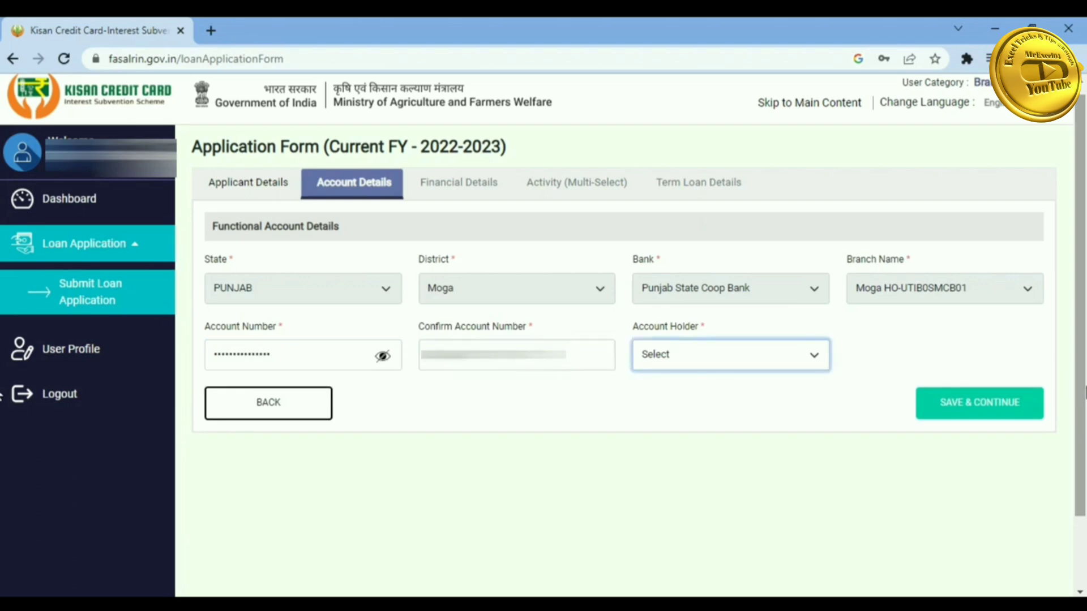
click(792, 358)
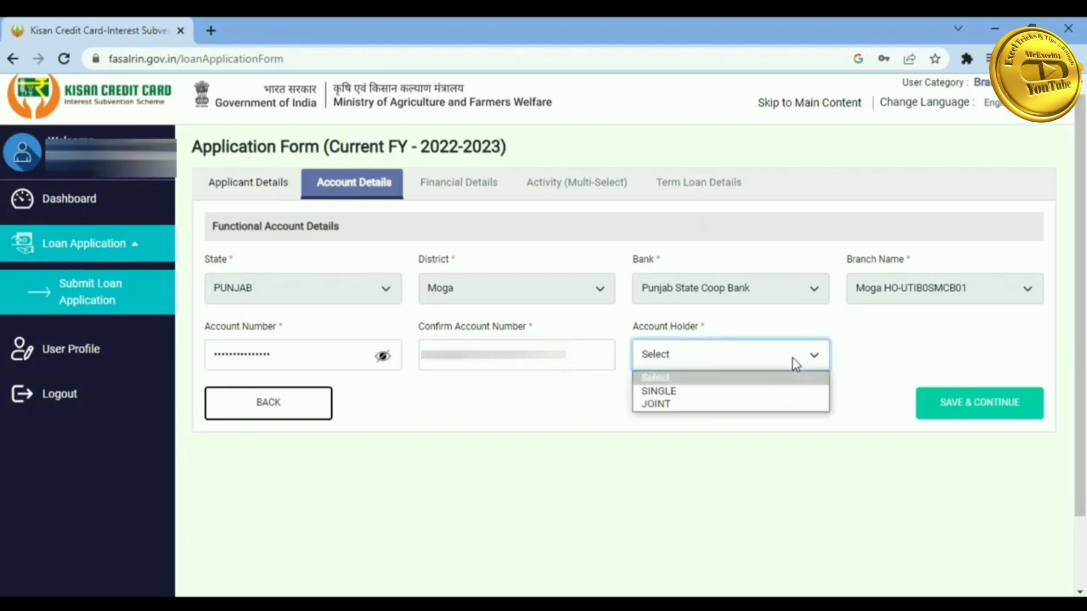
click(734, 396)
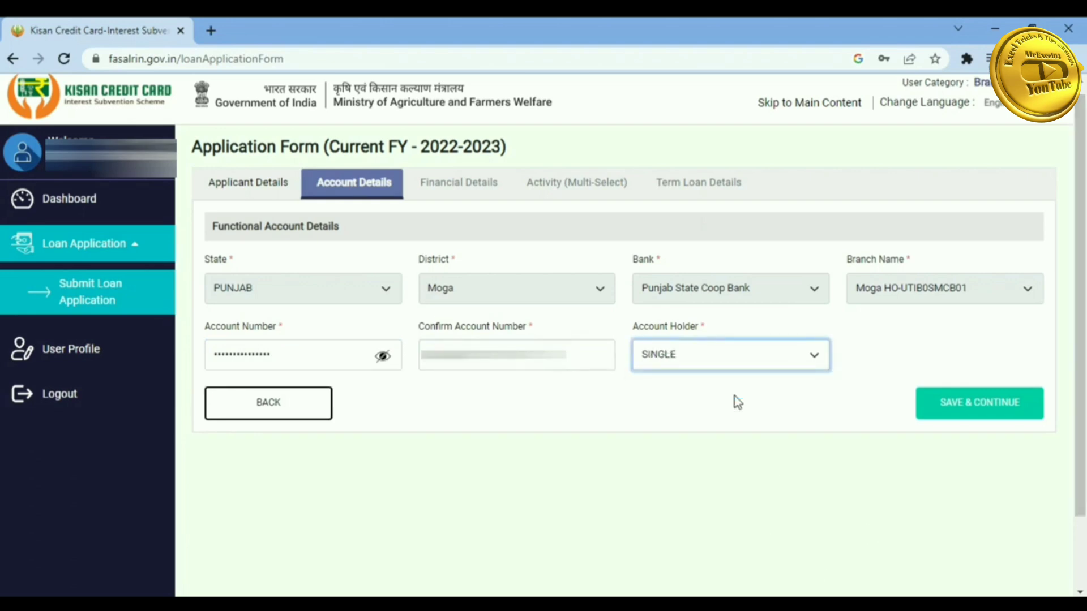
click(995, 408)
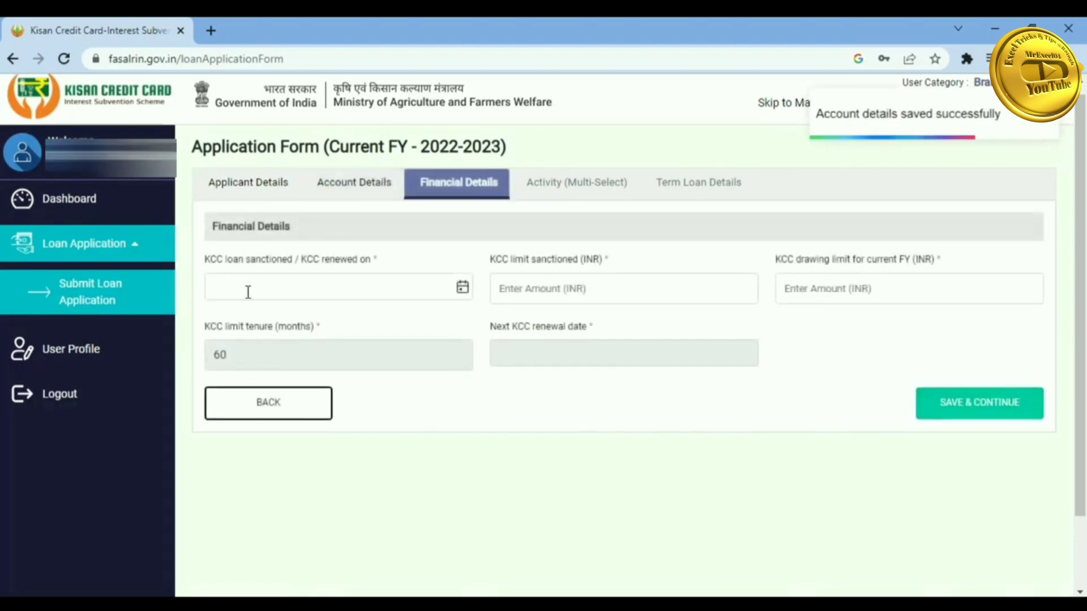
- Set the KCC sanction date to 01/04/2018
click(462, 287)
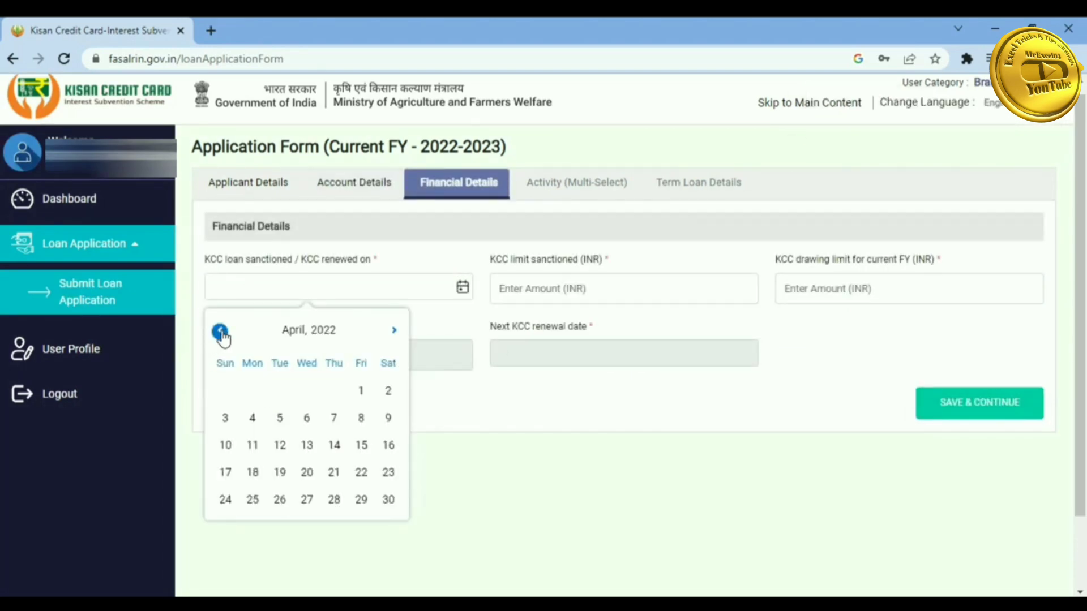
click(331, 334)
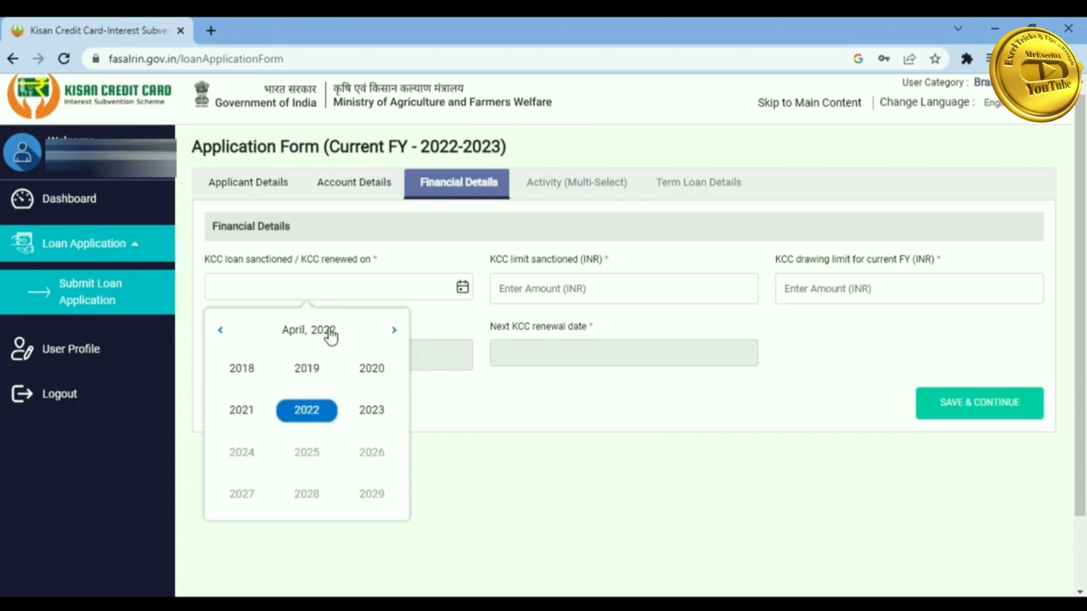
click(241, 369)
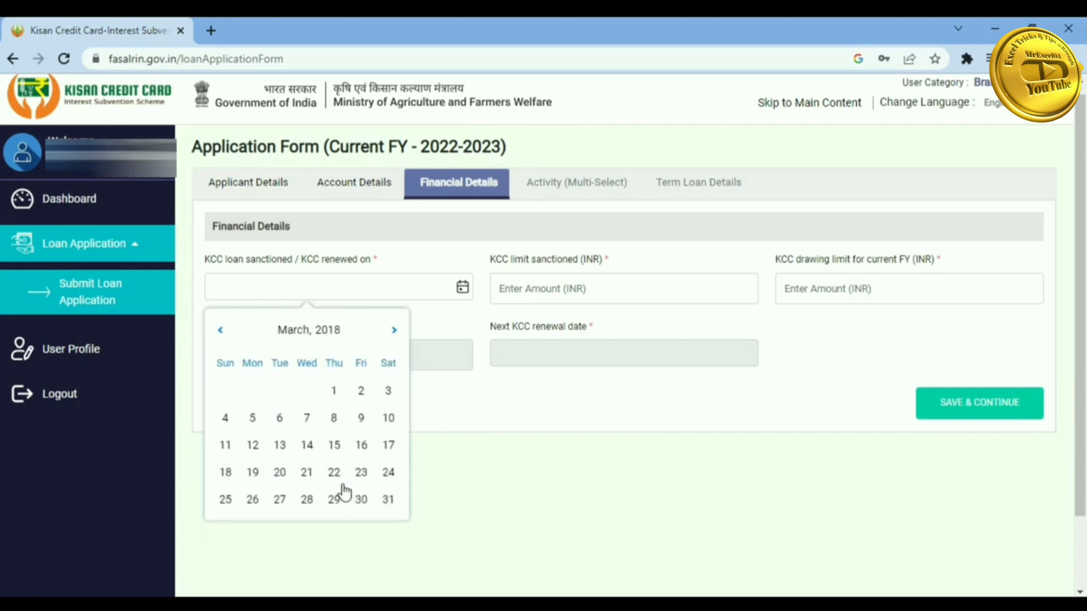
click(288, 335)
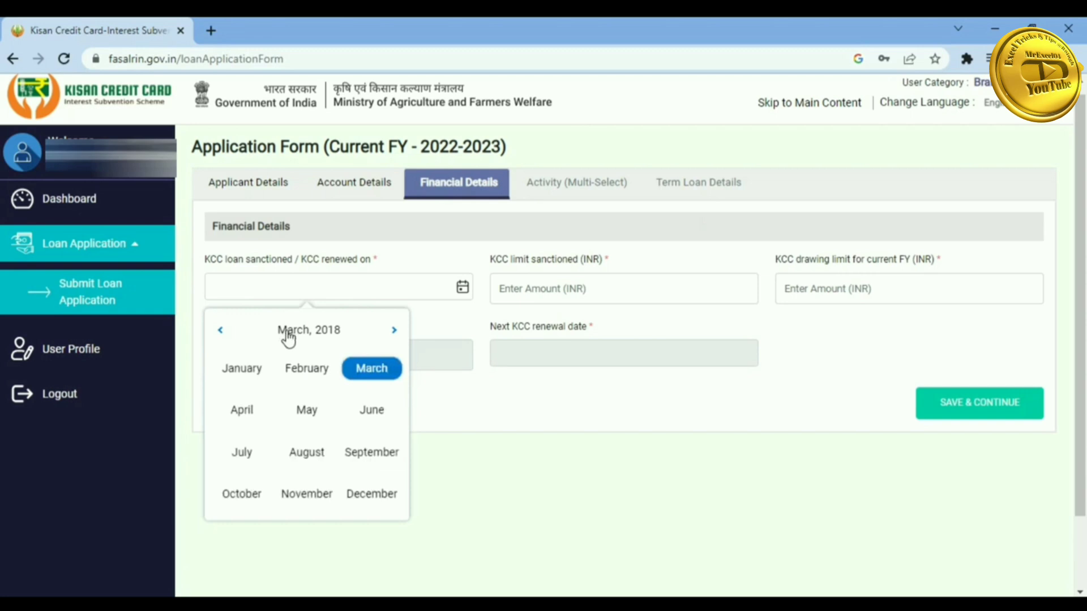
click(252, 414)
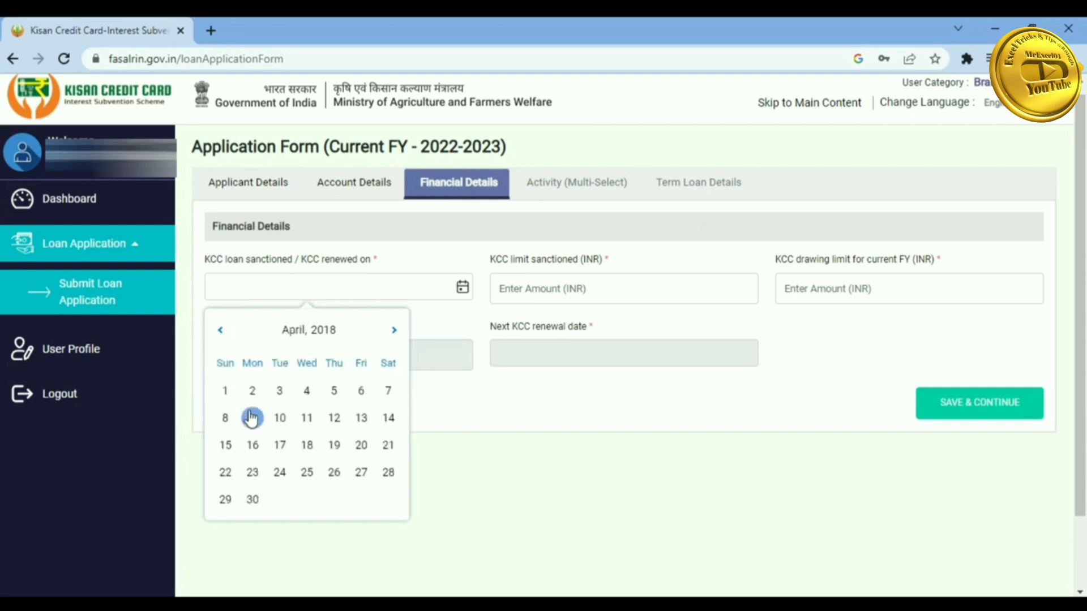
click(225, 390)
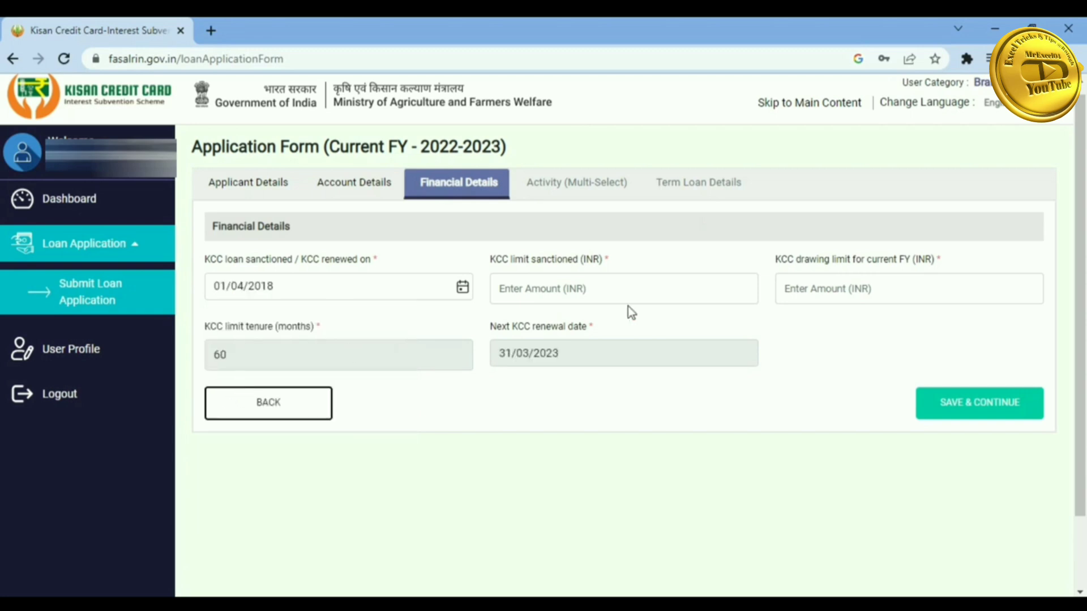
- Enter 46000 as both KCC limit and drawing limit, then save the financial details
click(532, 292)
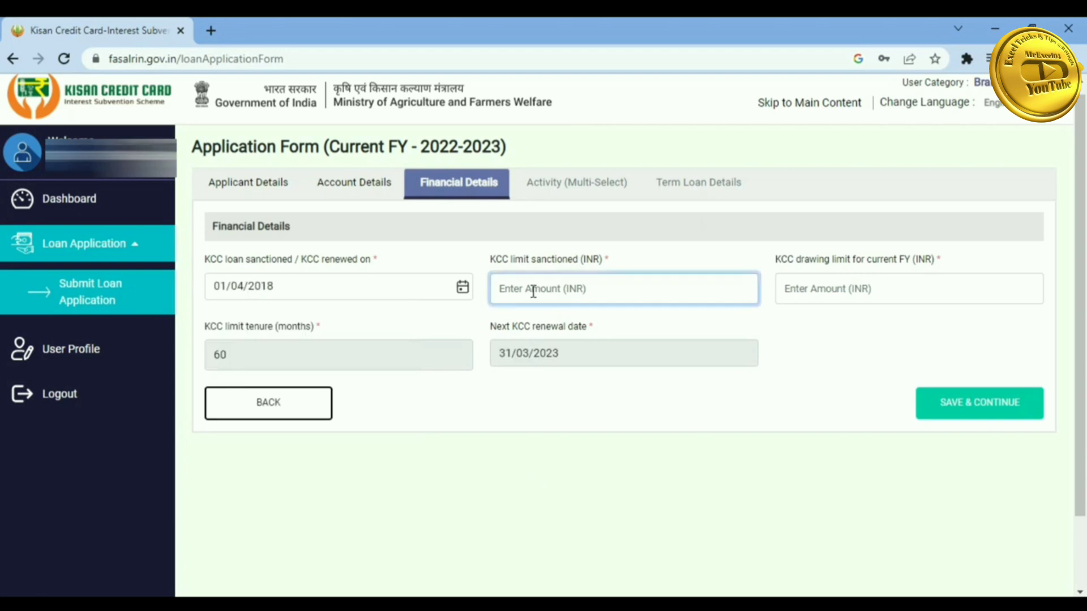
text(46000)
click(830, 290)
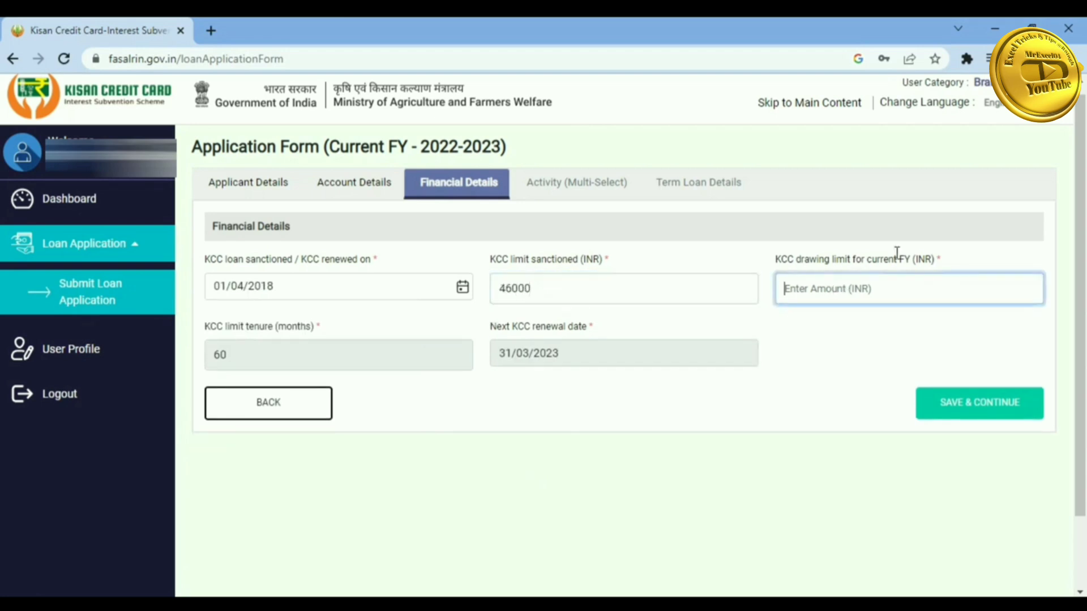
text(46000)
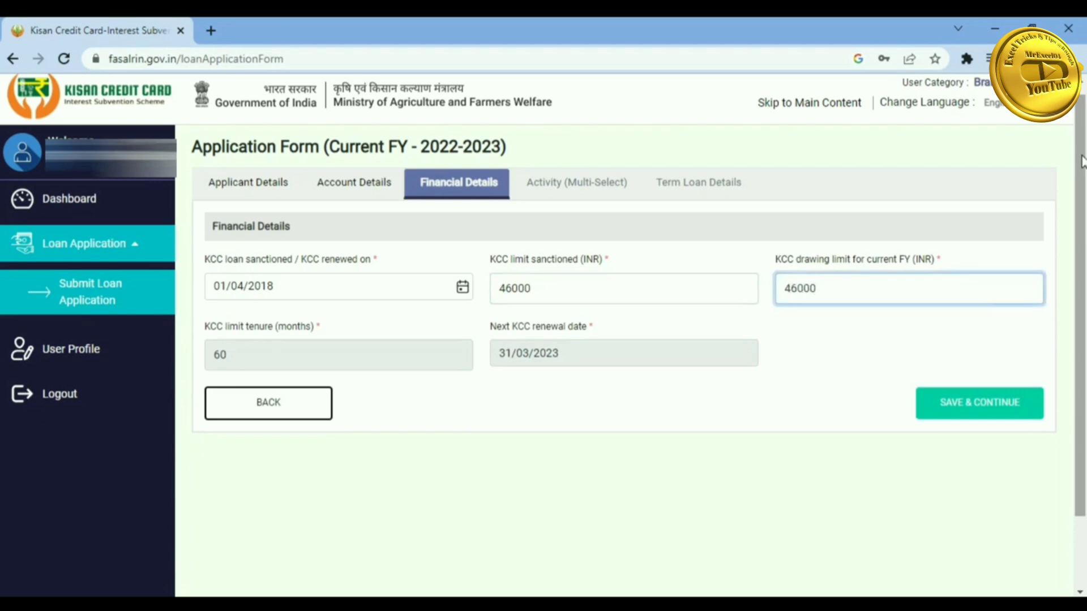
click(978, 403)
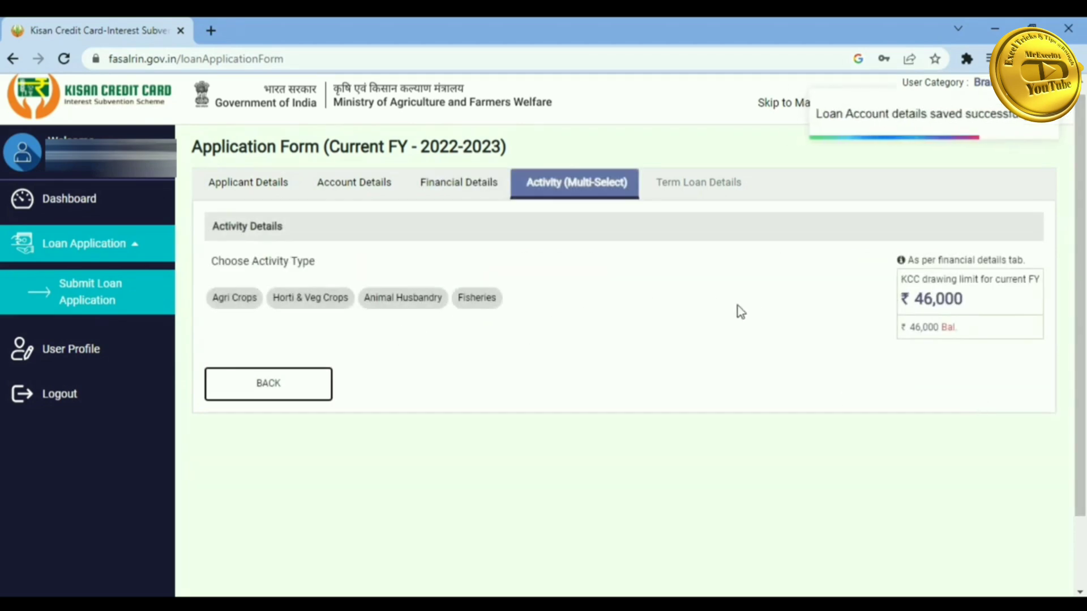
- Choose the Agri Crops activity and enter 46000 as the loan sanctioned
click(233, 306)
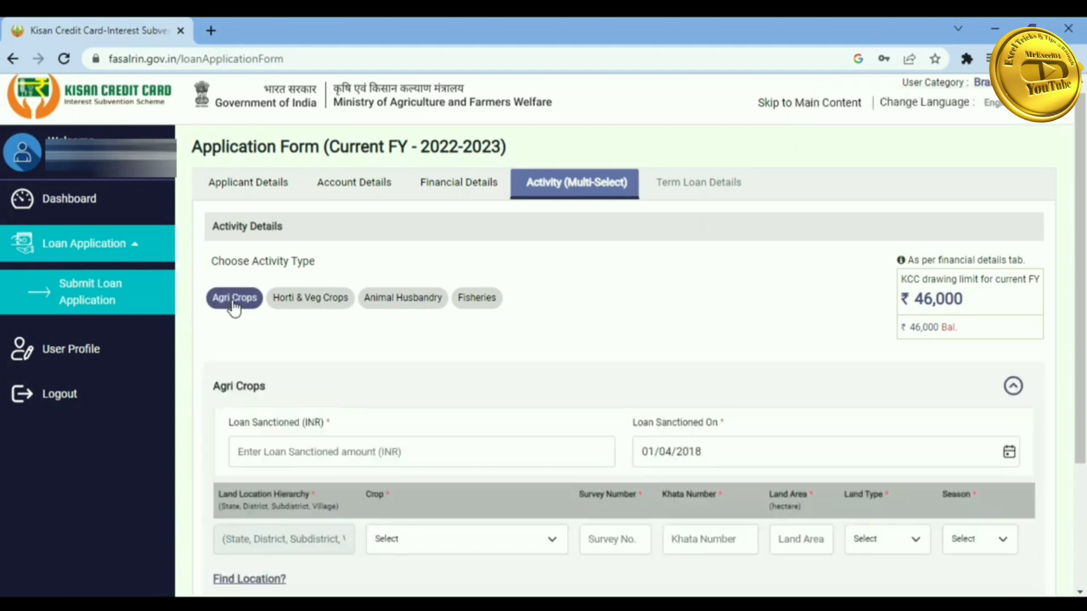
scroll(1078, 221, down, 3)
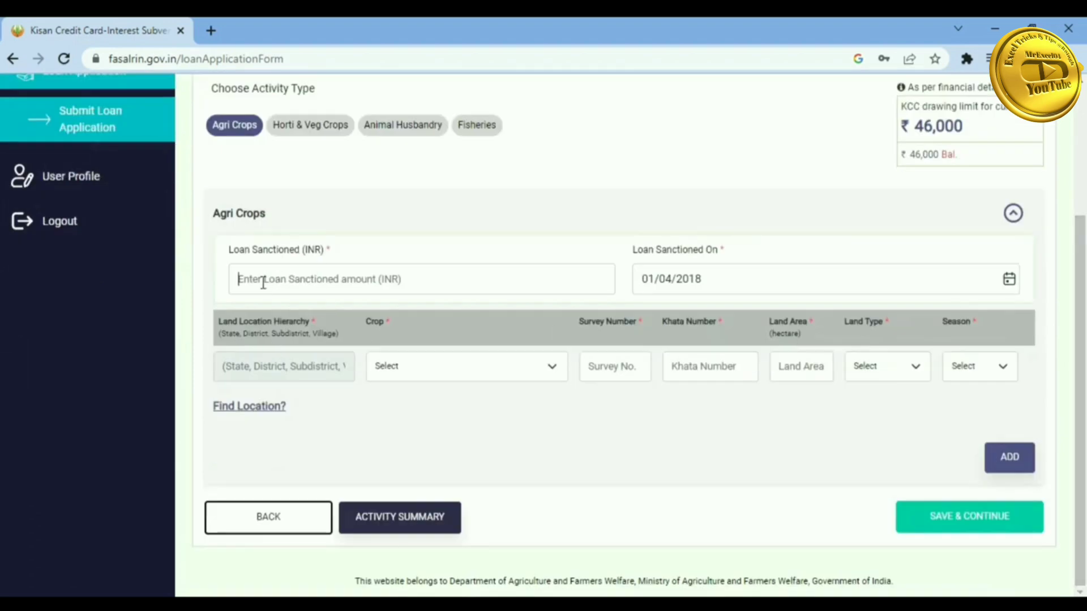
text(46000)
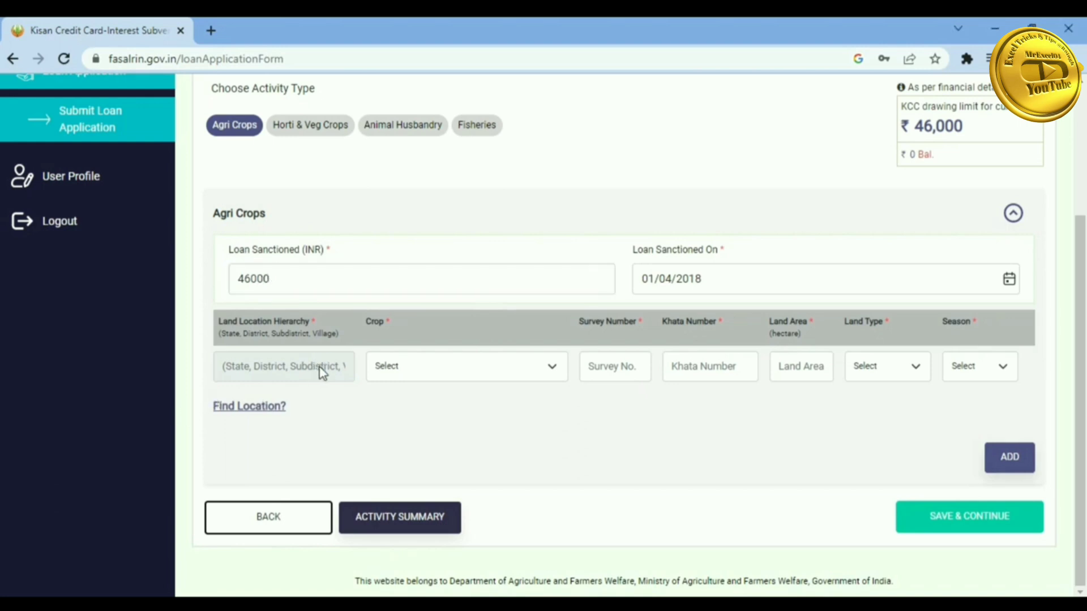
- Fill the land row with crop Paddy - Aahu, survey 251, khata 12 and 0.81 hectare
click(423, 371)
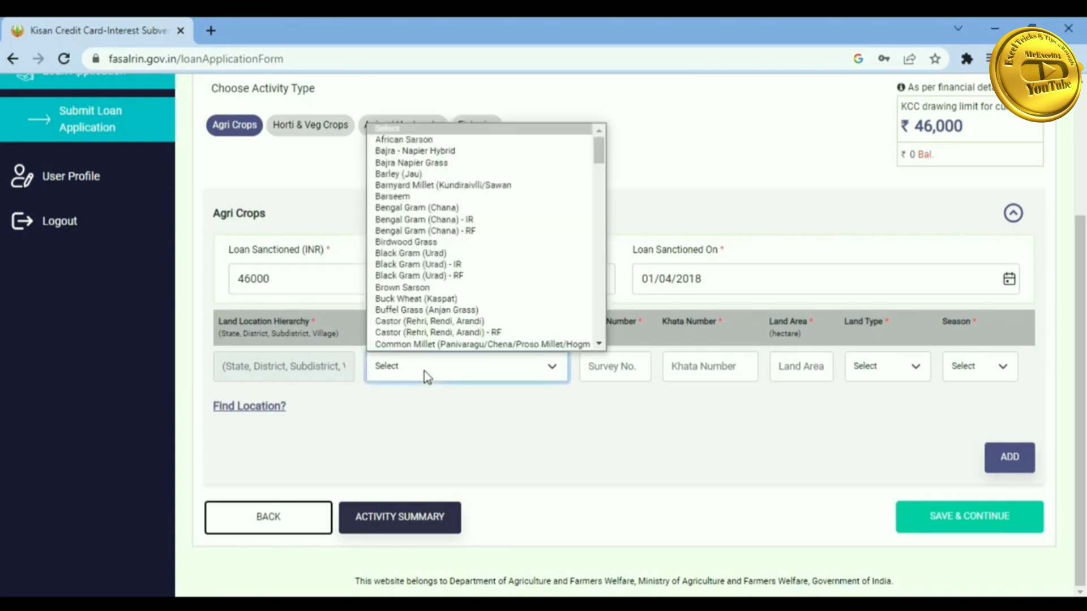
key(p)
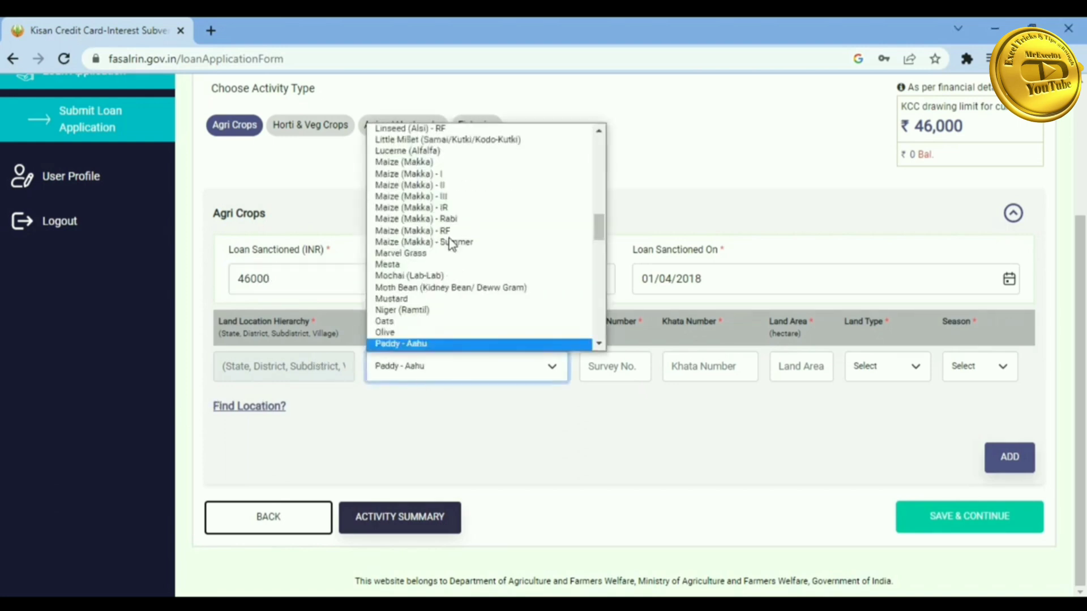
click(420, 344)
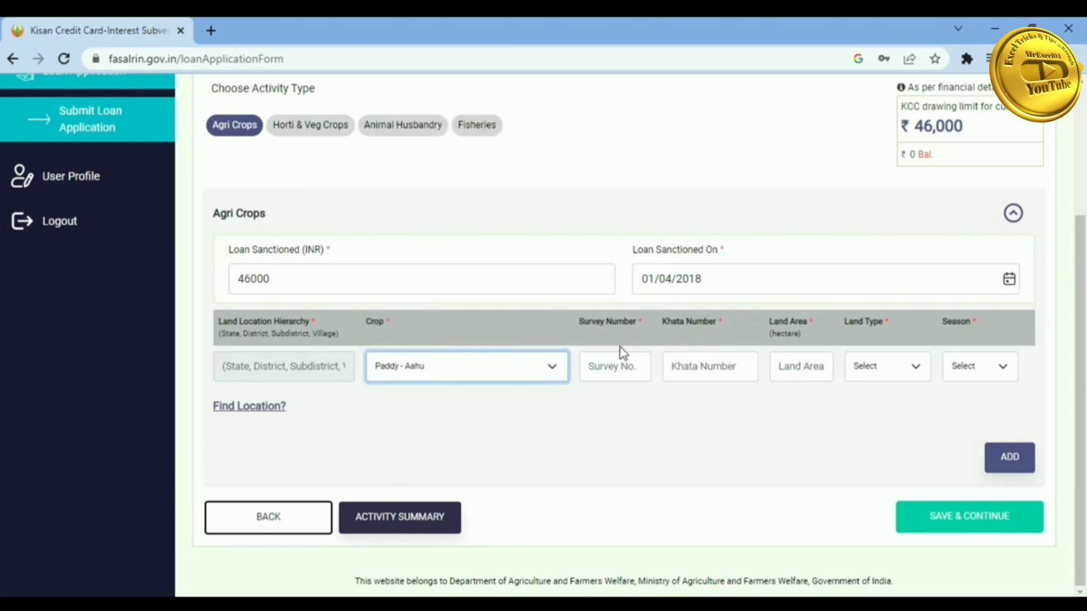
key(Tab)
text(251)
key(Tab)
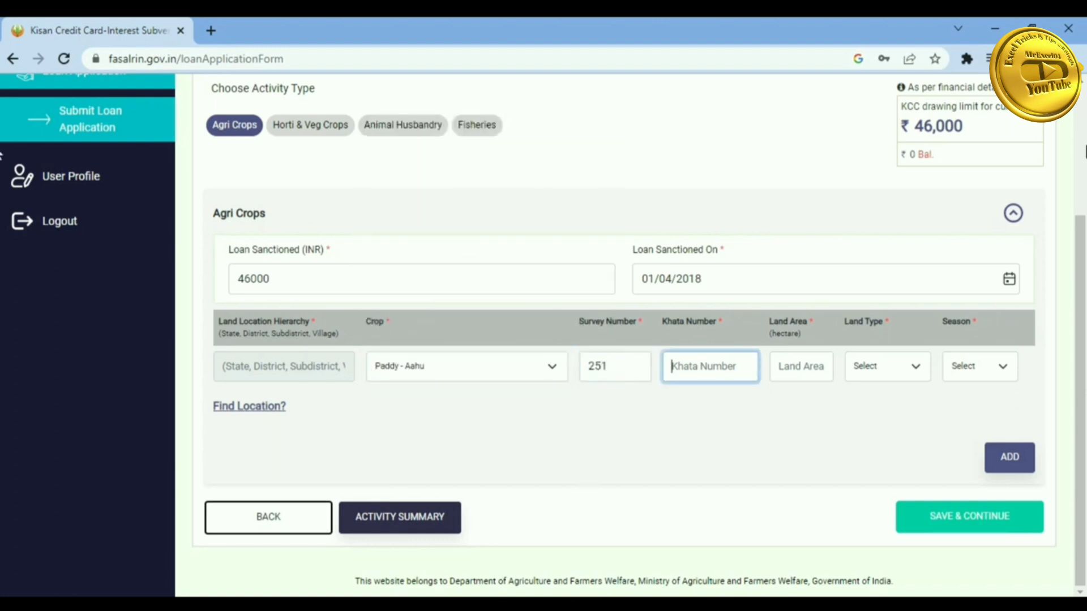
text(12)
key(Tab)
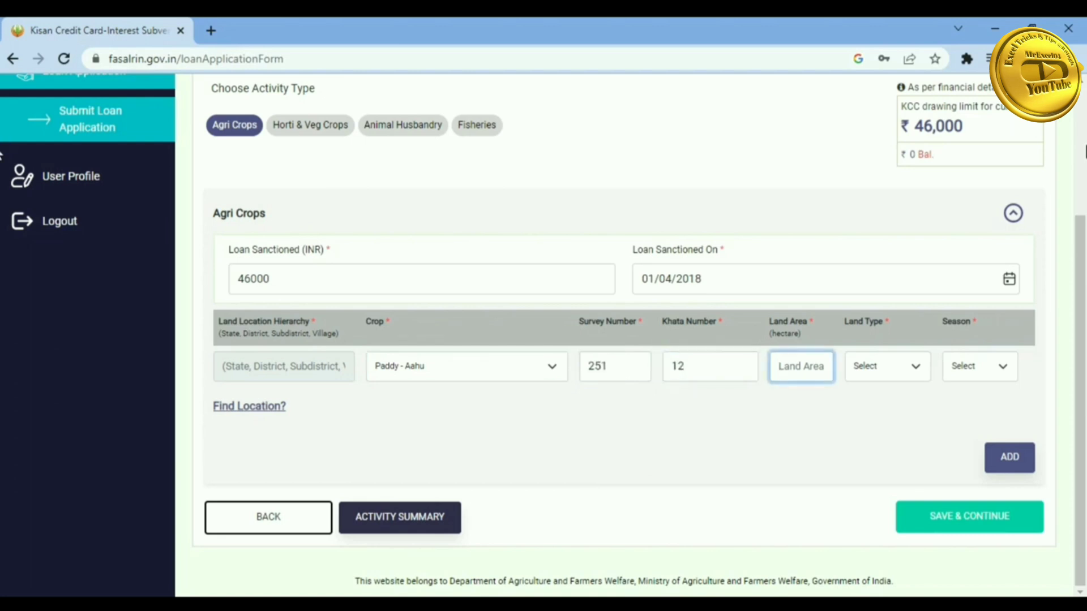
text(0)
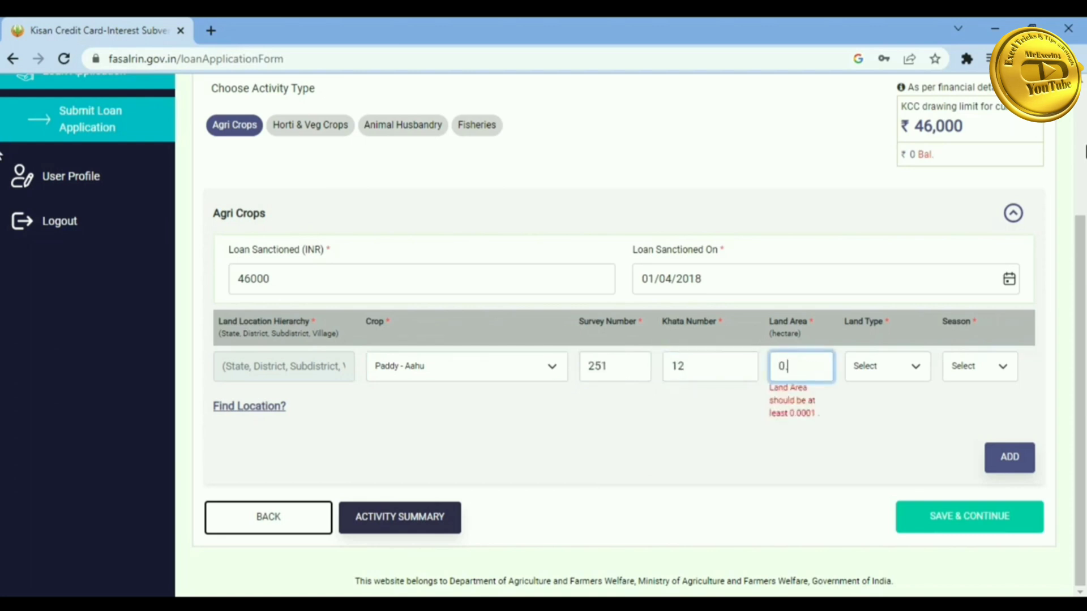
text(.81)
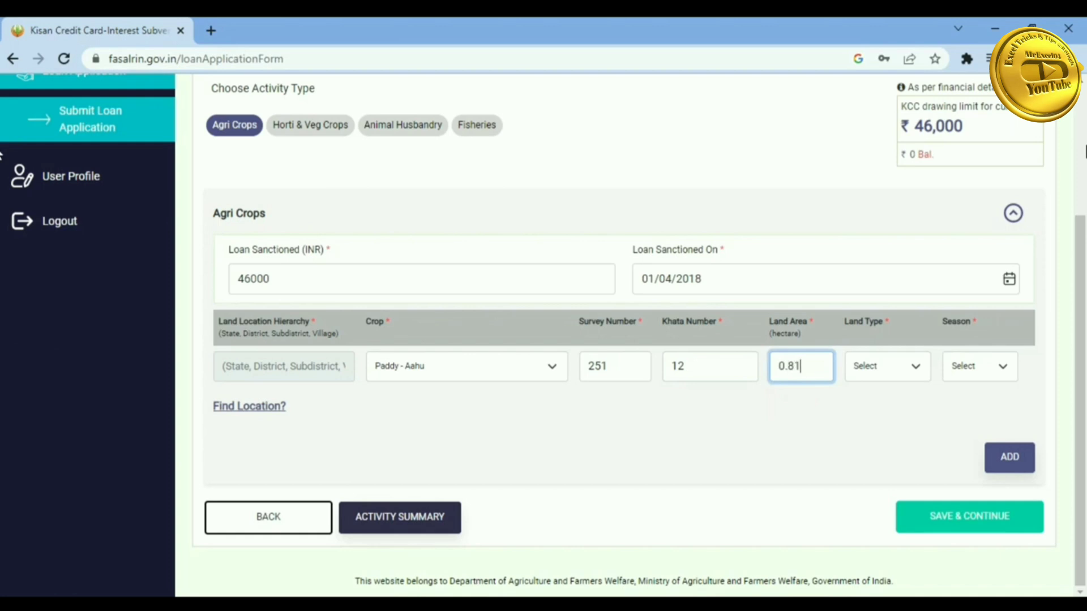
- Set the land type to IRRIGATED and the season to KHARIF
key(Tab)
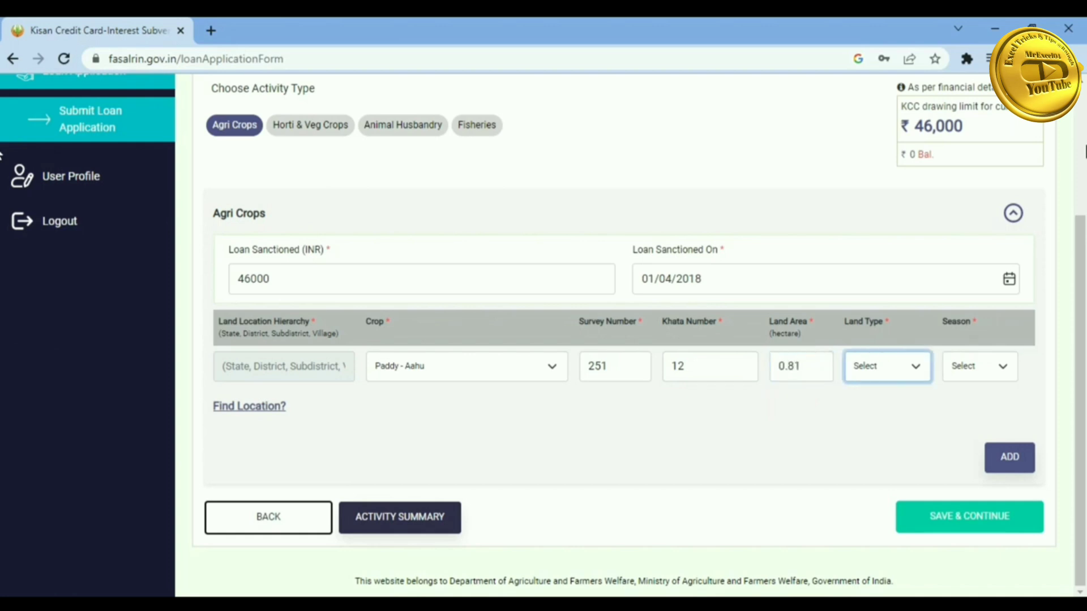
click(895, 368)
click(885, 400)
click(995, 368)
click(971, 399)
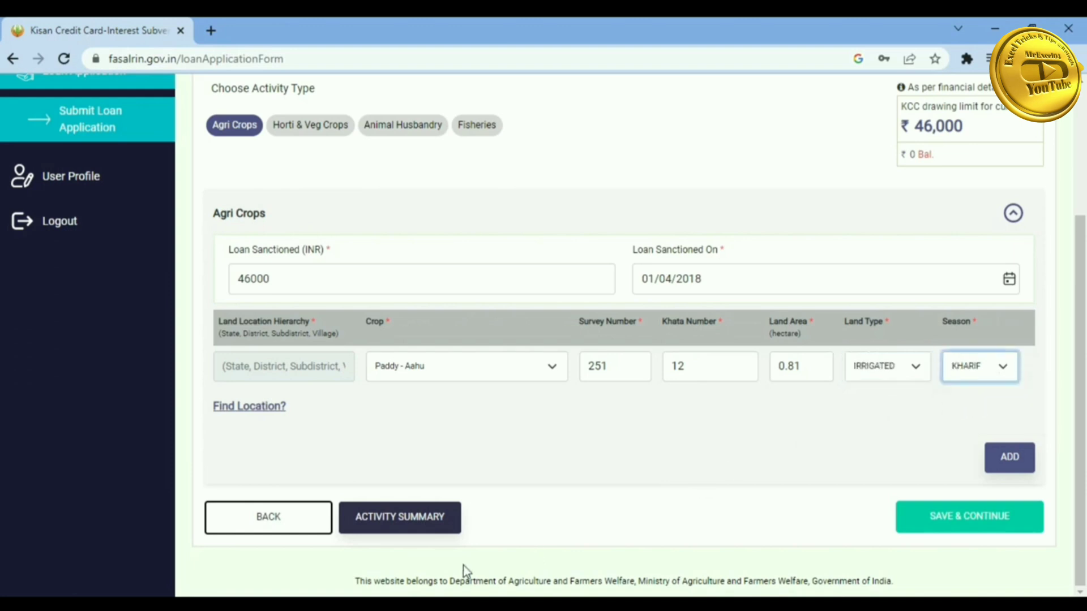
- Add a second crop row and choose Wheat as its crop
click(1013, 459)
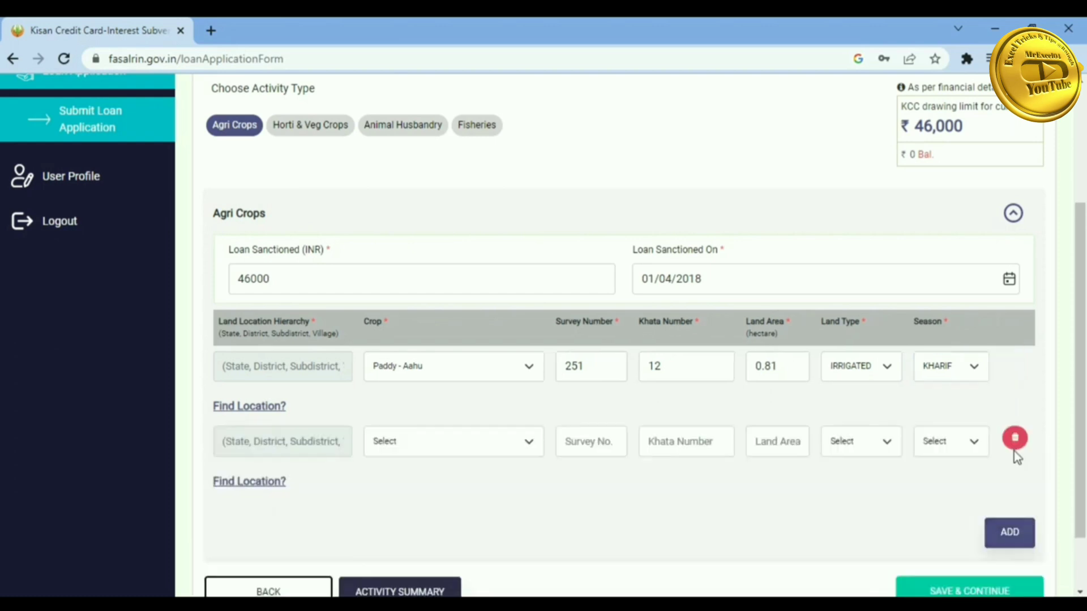
scroll(409, 349, down, 1)
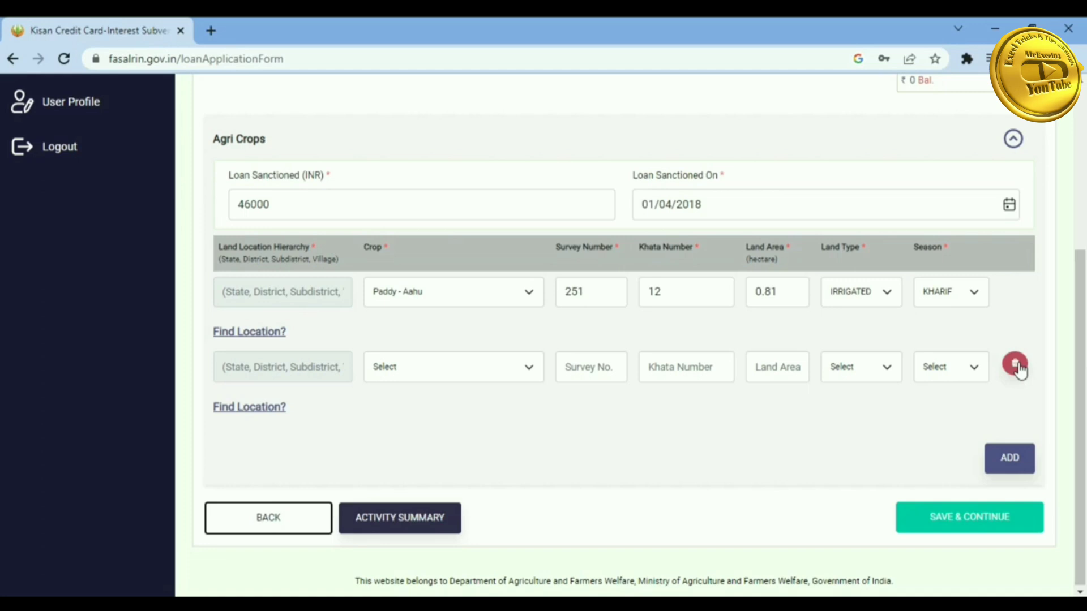
click(417, 374)
key(w)
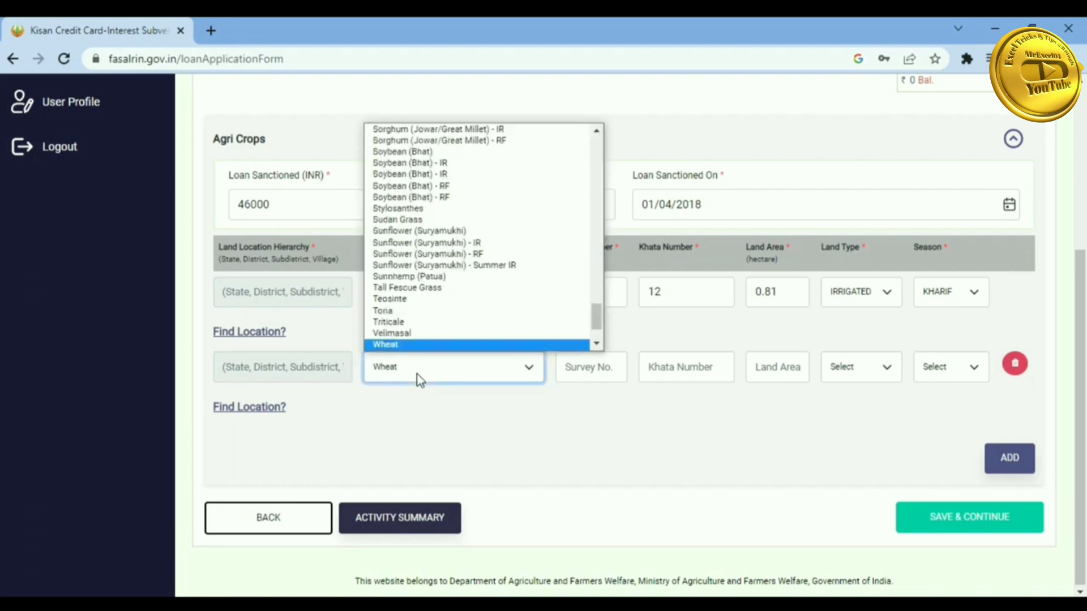
click(407, 347)
- Give the Wheat row survey 251, khata 12, 0.81 hectare, IRRIGATED land and RABI season
click(590, 372)
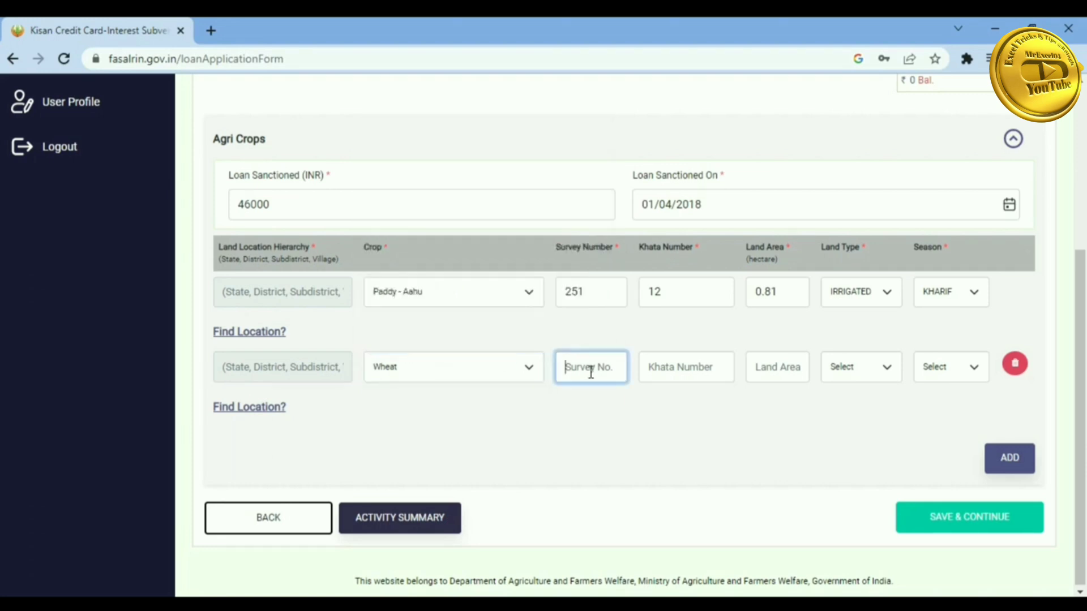
text(25112)
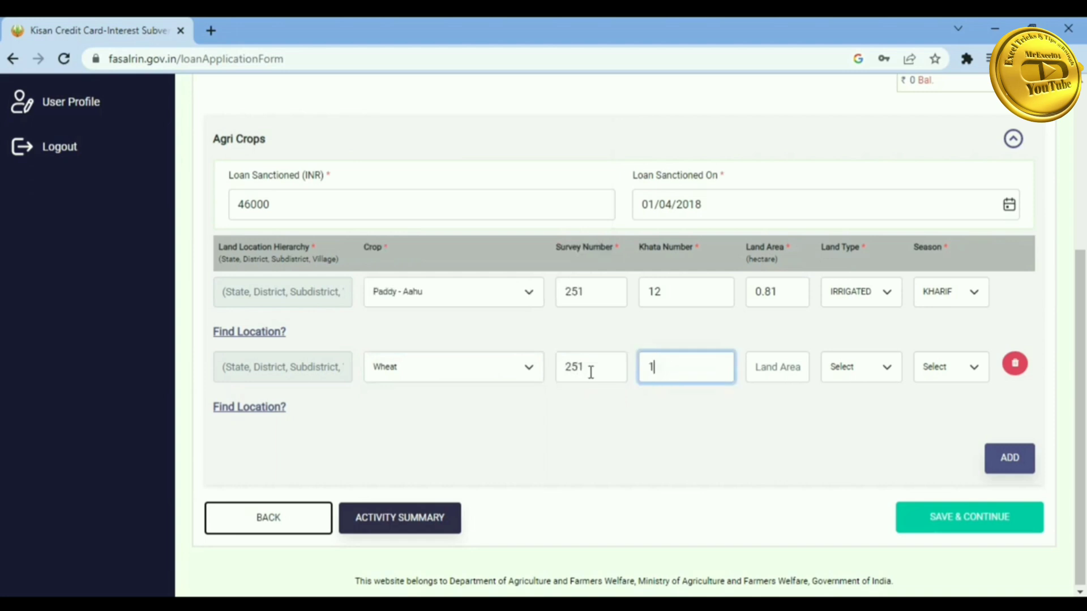
key(Tab)
text(0.81)
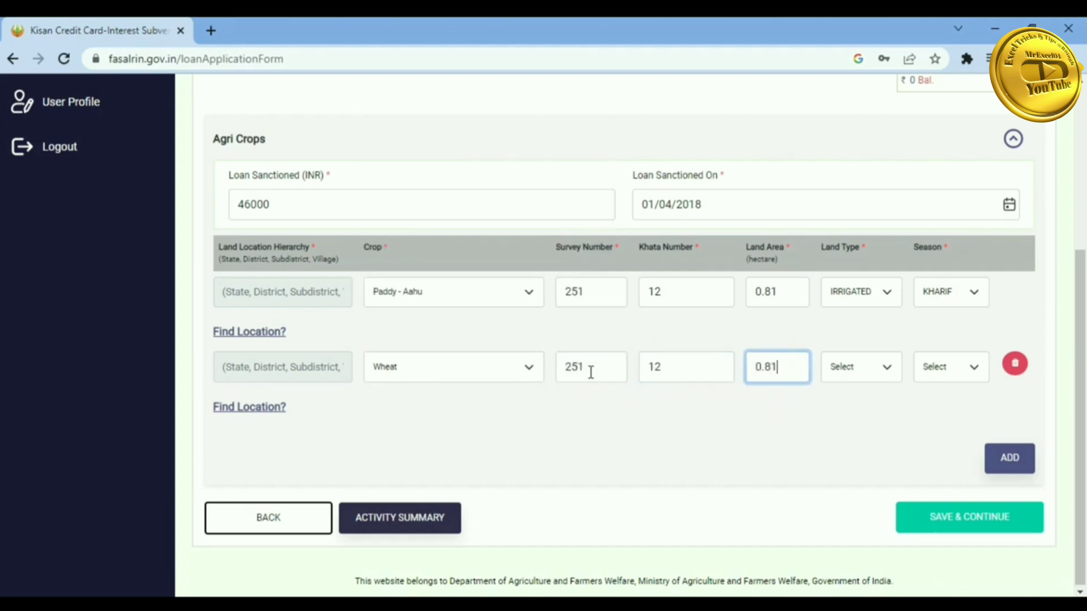
key(Tab)
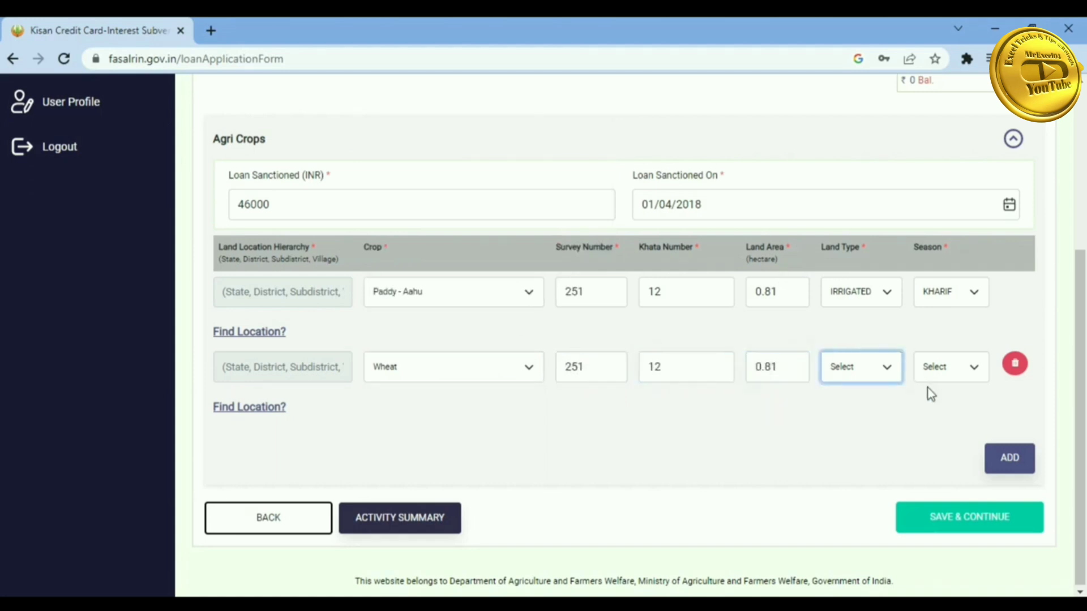
click(874, 373)
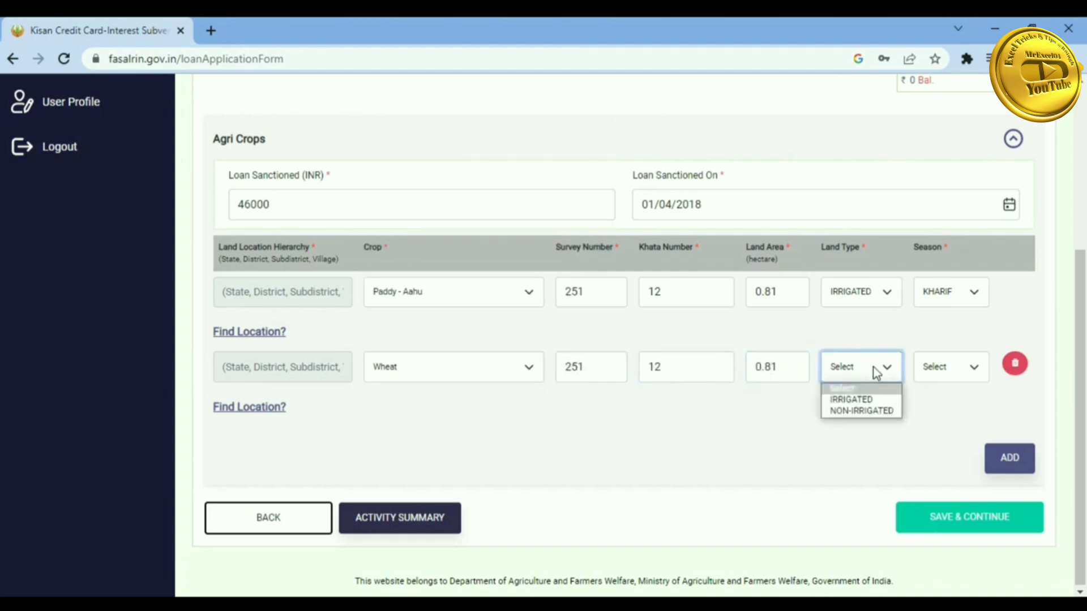
click(855, 400)
click(956, 371)
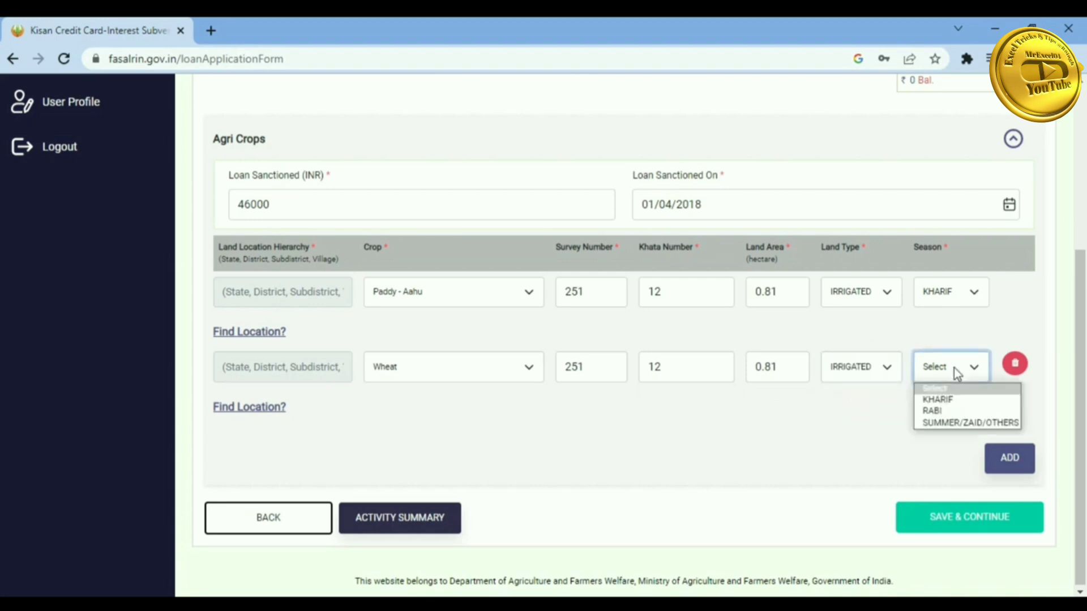
click(944, 412)
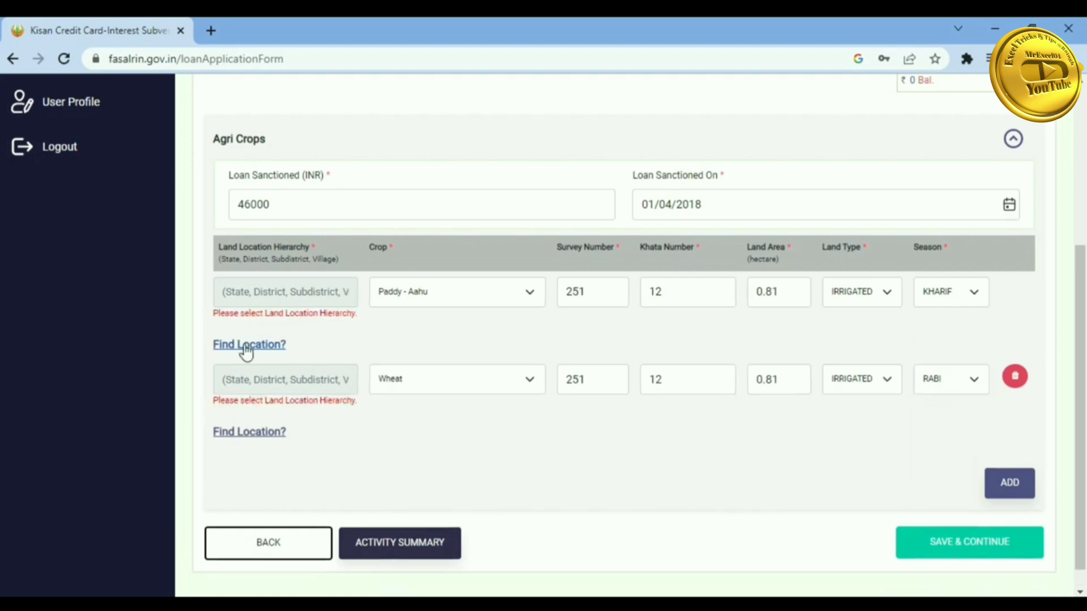
- Set the first crop row's land location to Bagha Purana block, Sekha Kalan (128) village
click(247, 348)
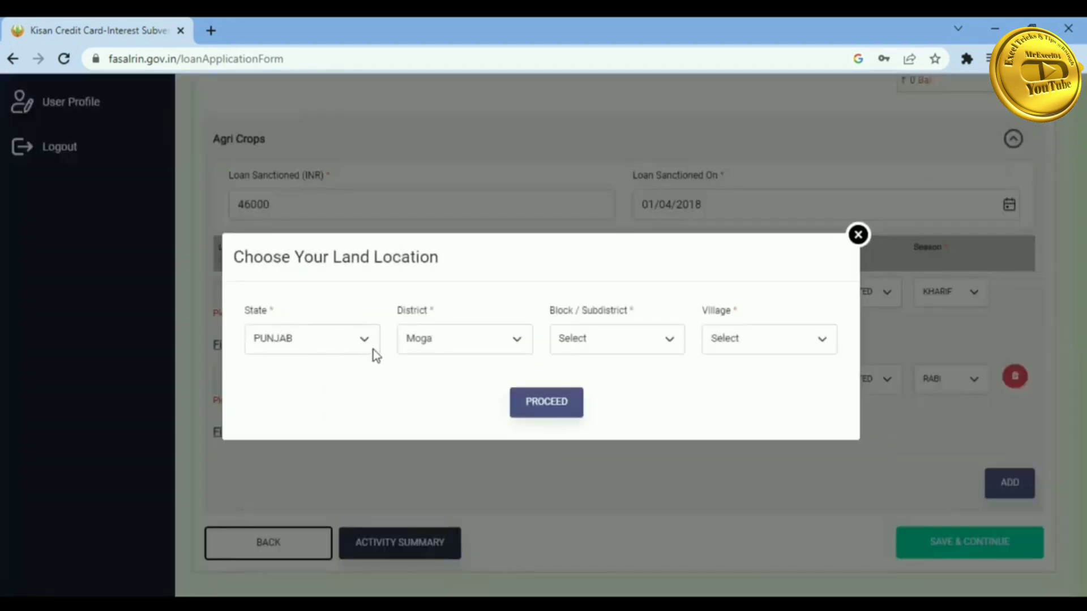
click(606, 345)
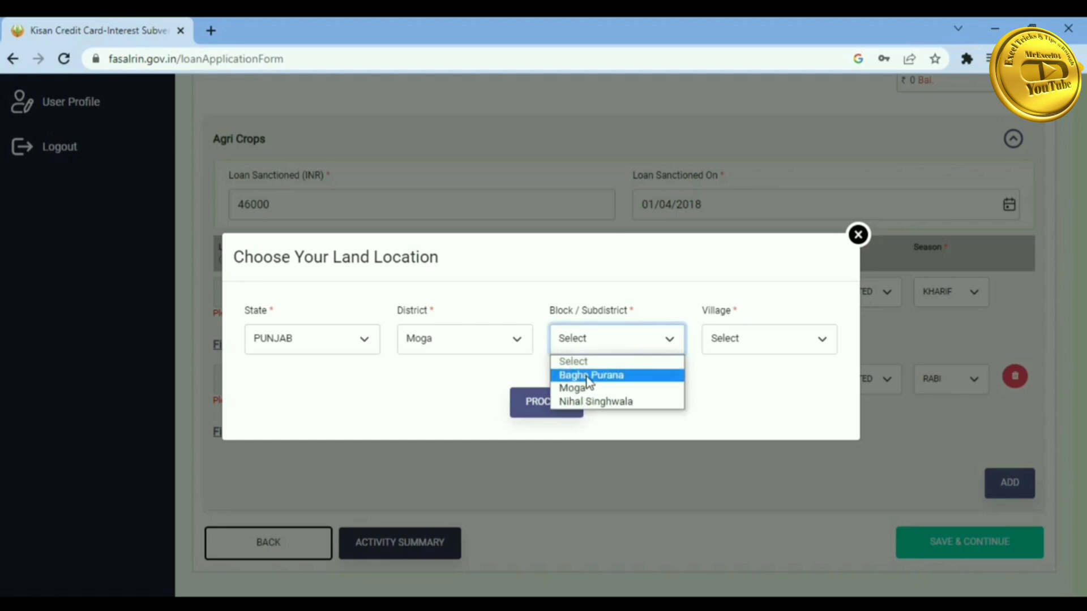
click(588, 377)
click(760, 343)
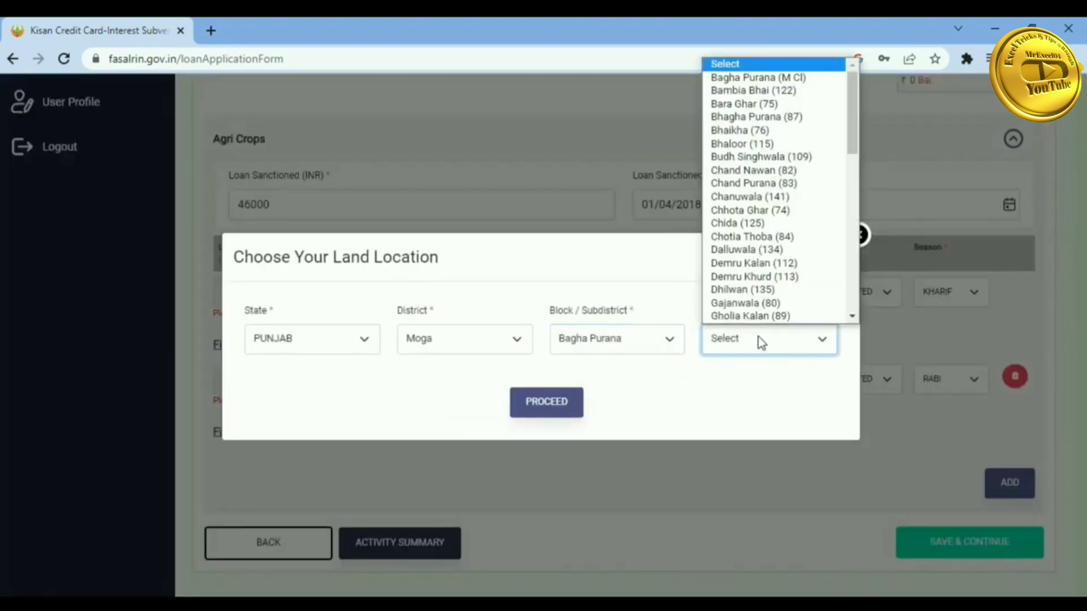
scroll(787, 255, down, 10)
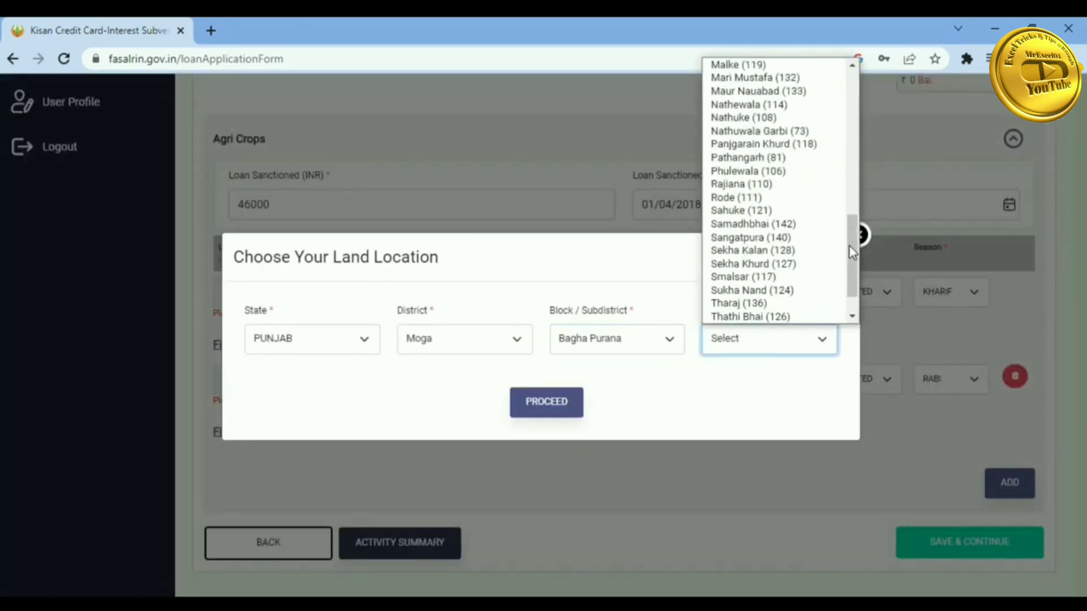
click(788, 252)
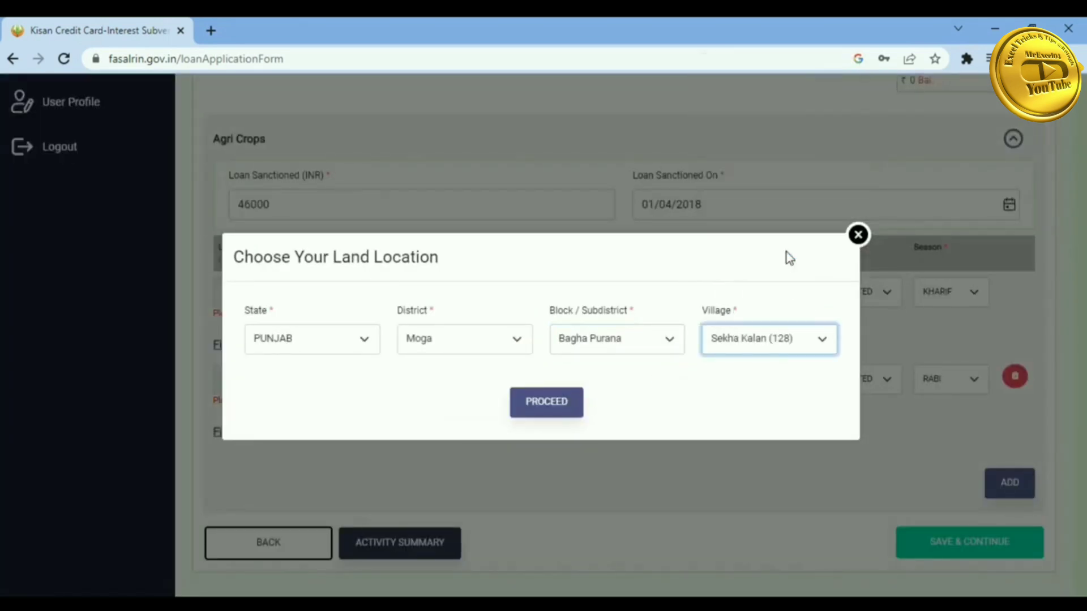
click(546, 403)
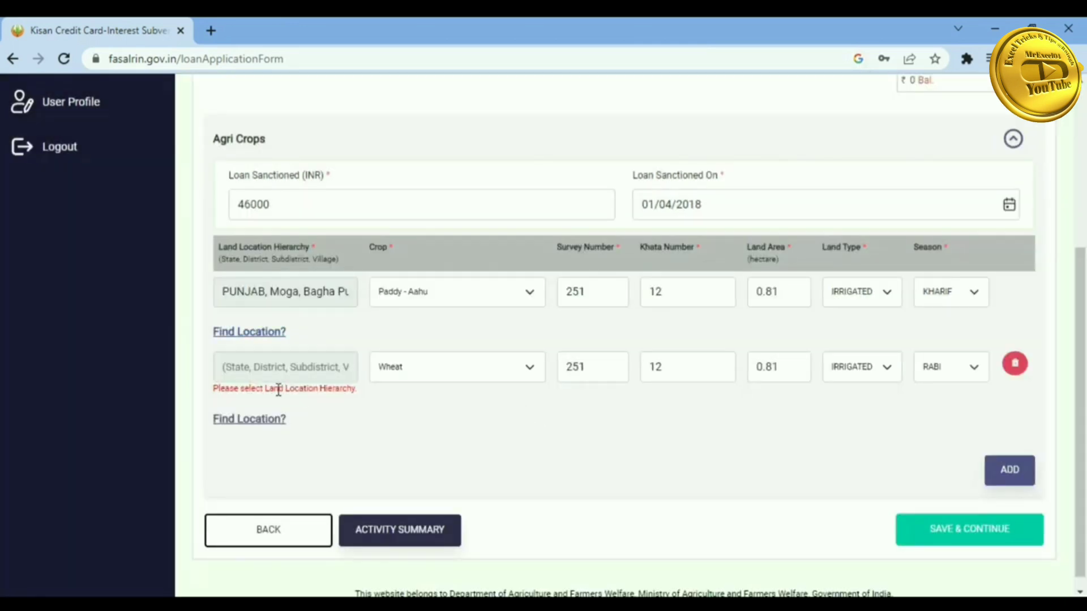
- Set the Wheat row's land location to Bagha Purana block, Sekha Kalan (128) village too
click(261, 420)
click(626, 344)
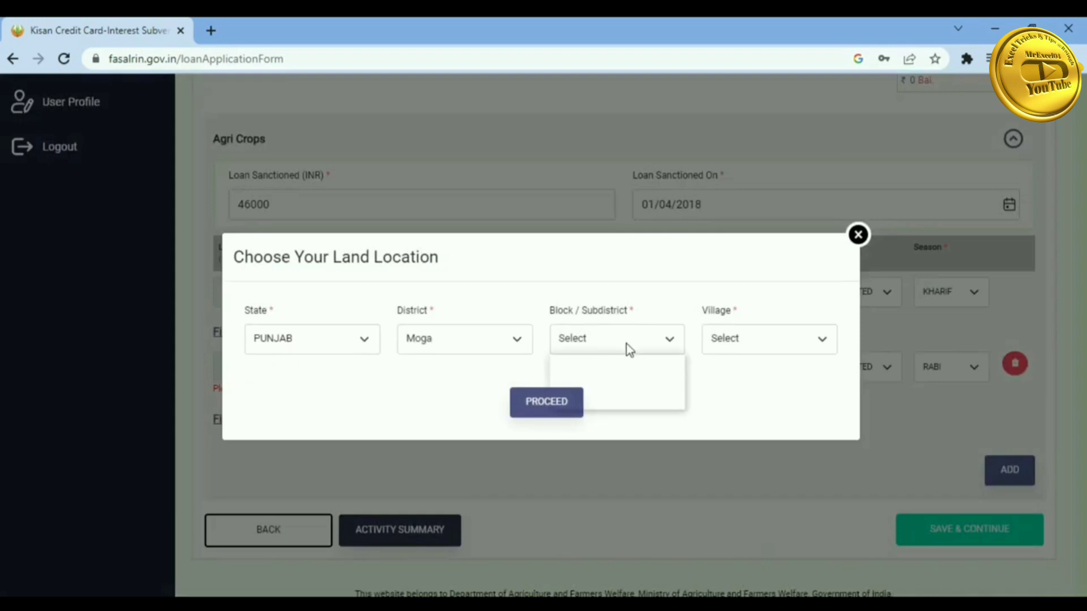
click(614, 376)
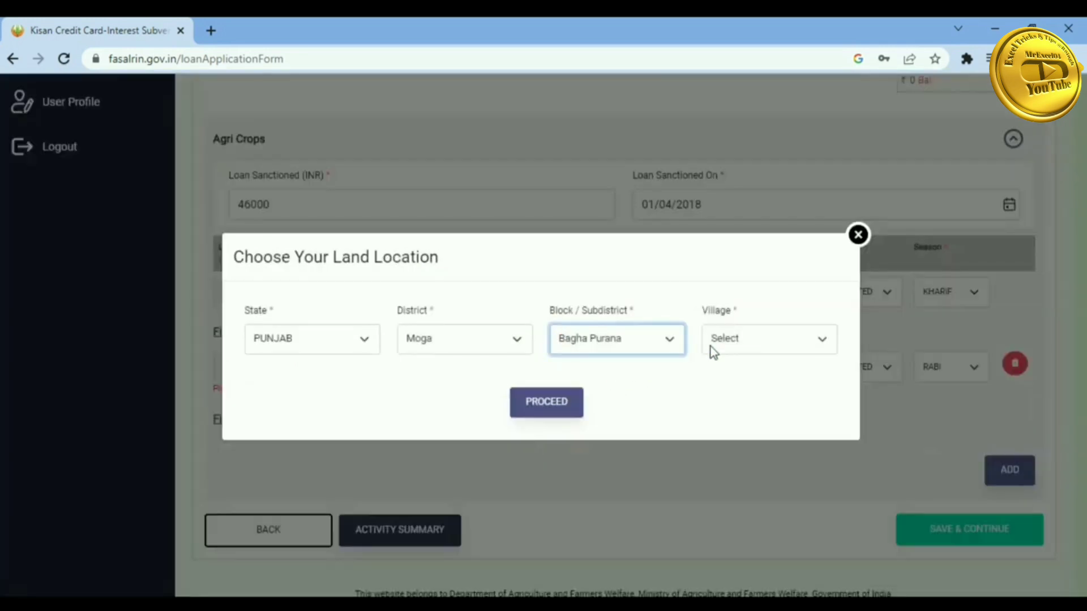
click(733, 347)
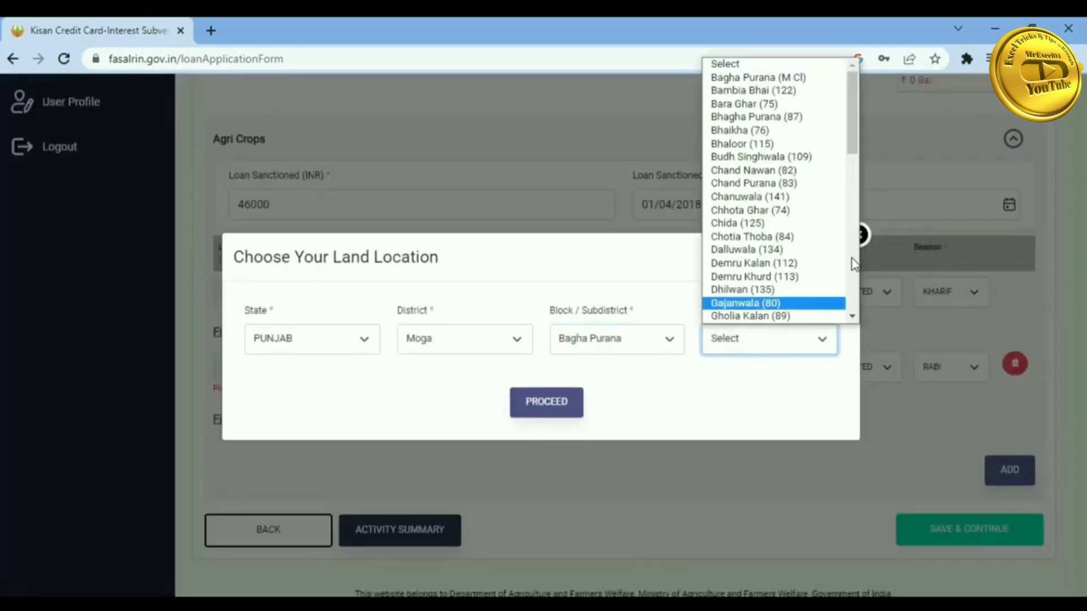
scroll(852, 260, down, 6)
scroll(856, 289, down, 5)
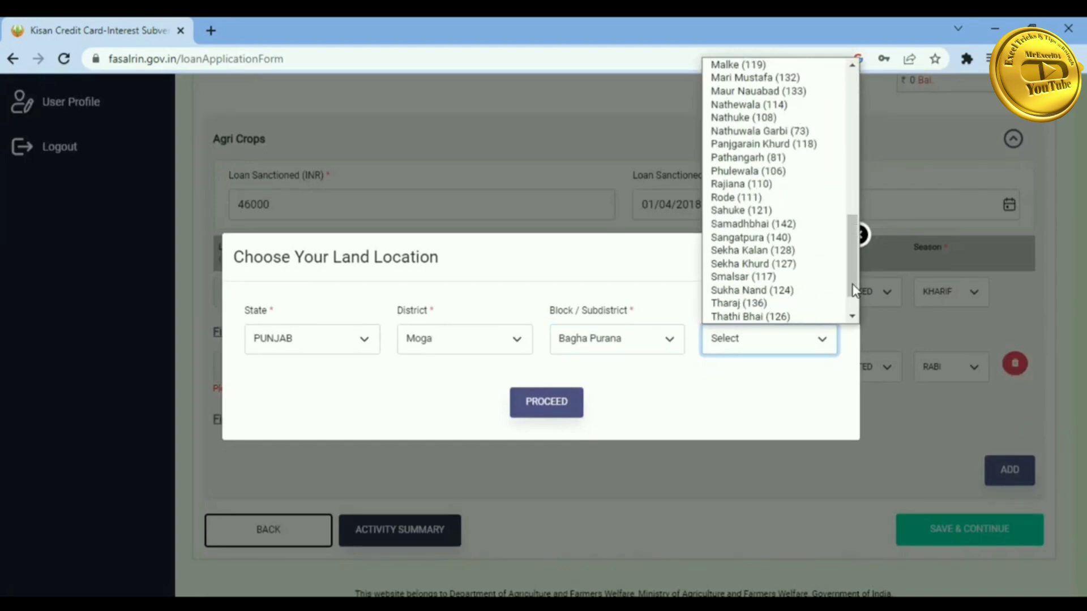
click(781, 251)
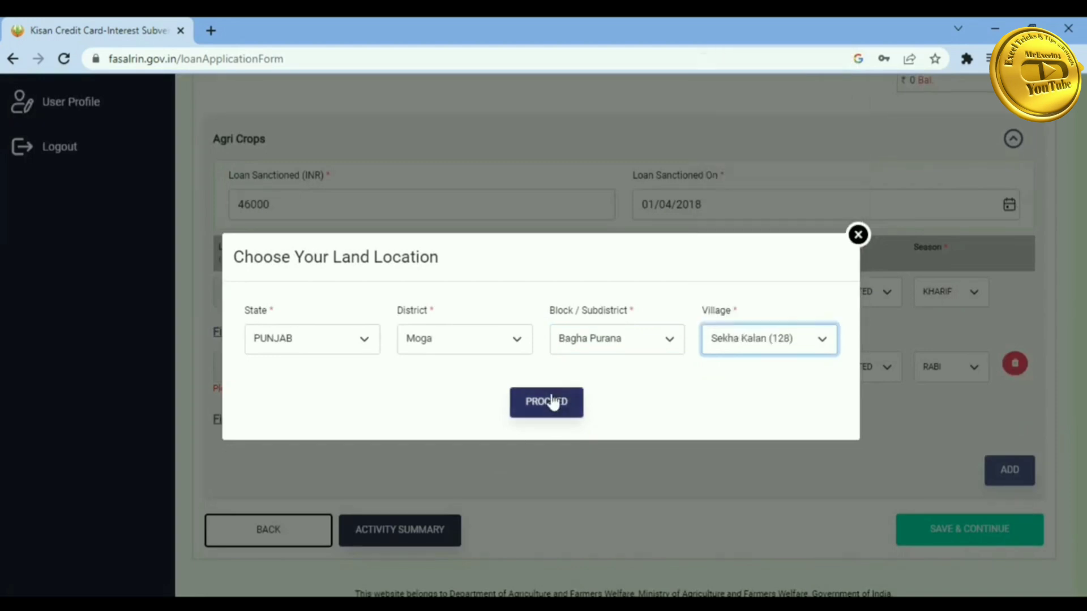
click(552, 404)
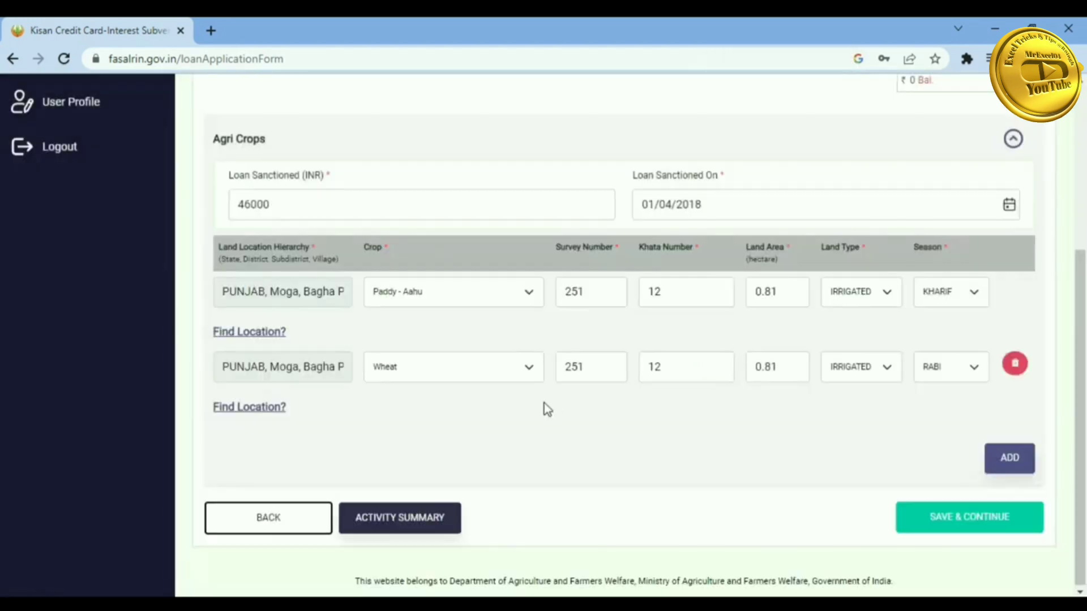
- Save and continue past the crop details, then preview, submit and confirm the loan application
click(925, 517)
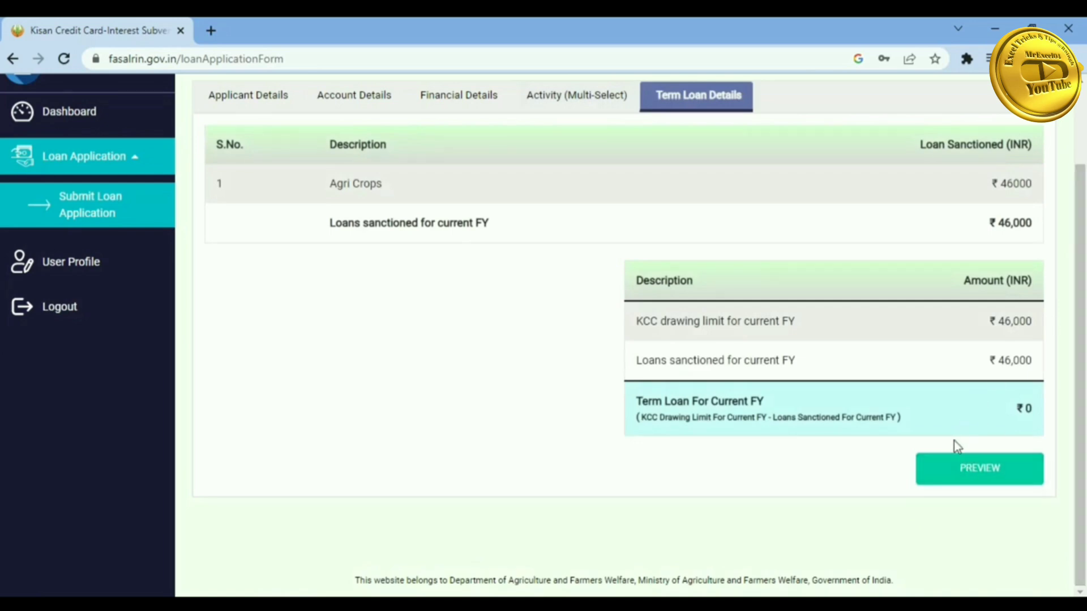
click(963, 467)
click(948, 527)
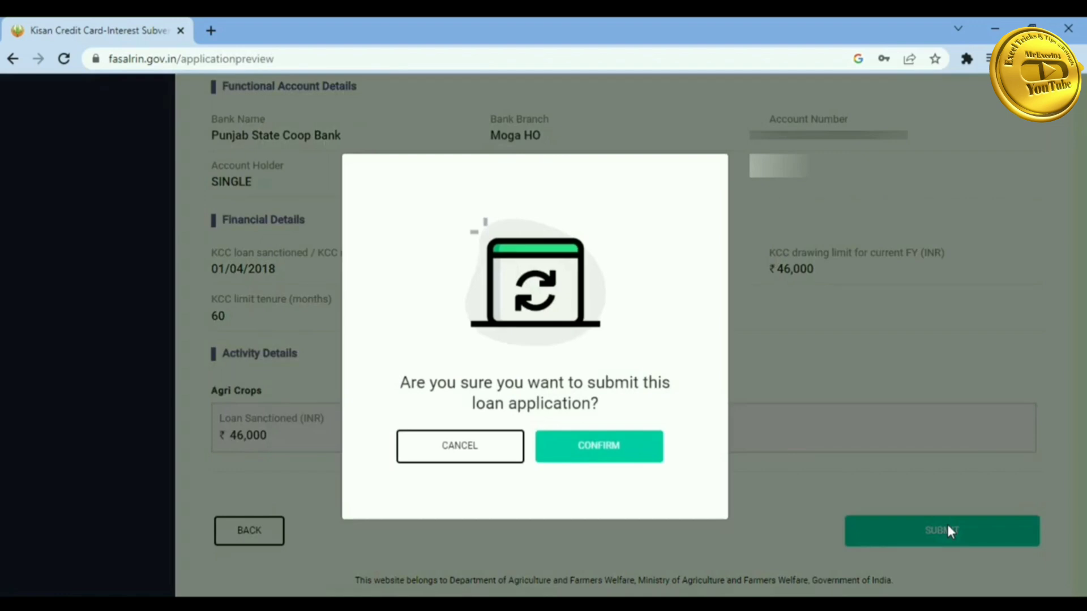
click(603, 451)
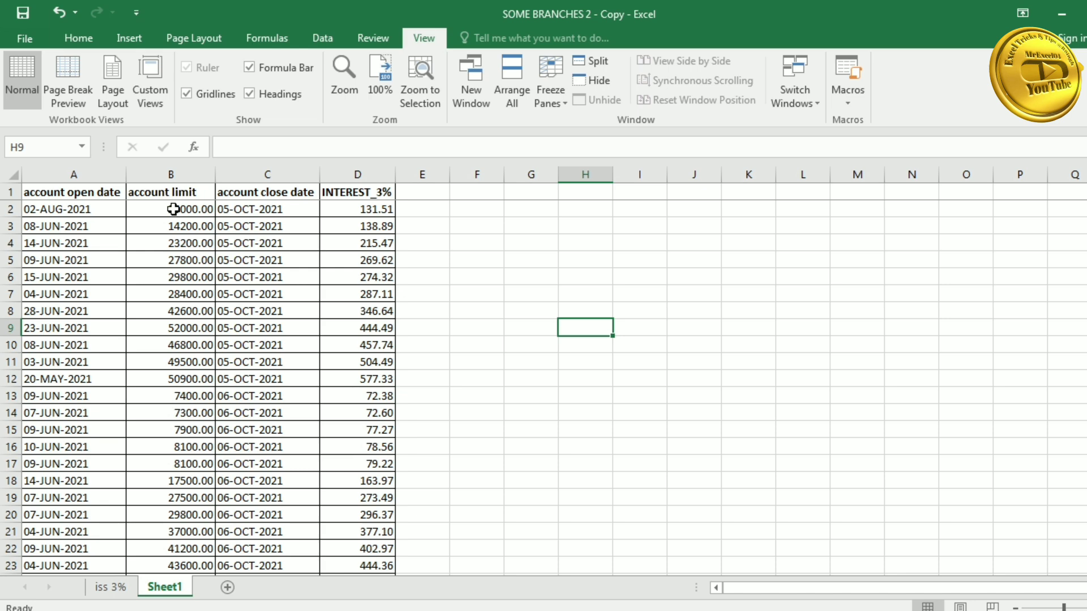
click(83, 209)
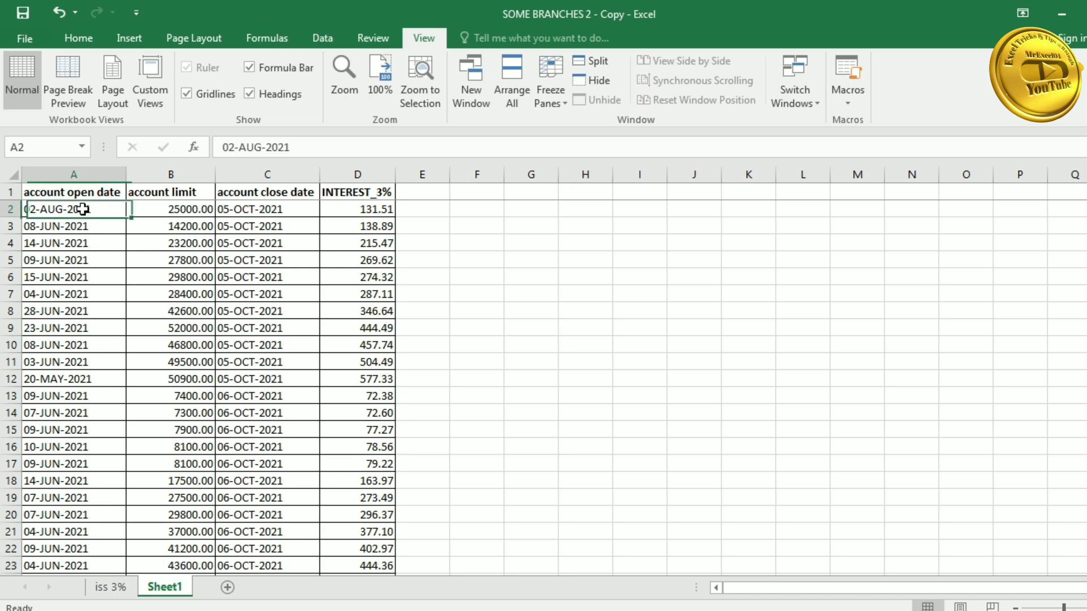
drag(83, 209, 79, 310)
click(160, 213)
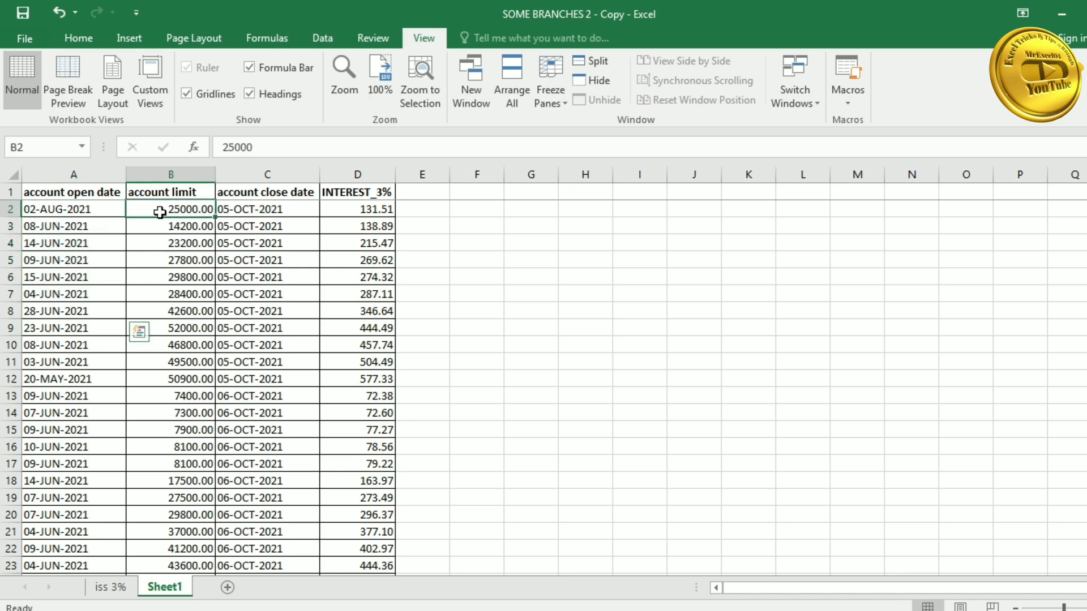
drag(160, 212, 164, 292)
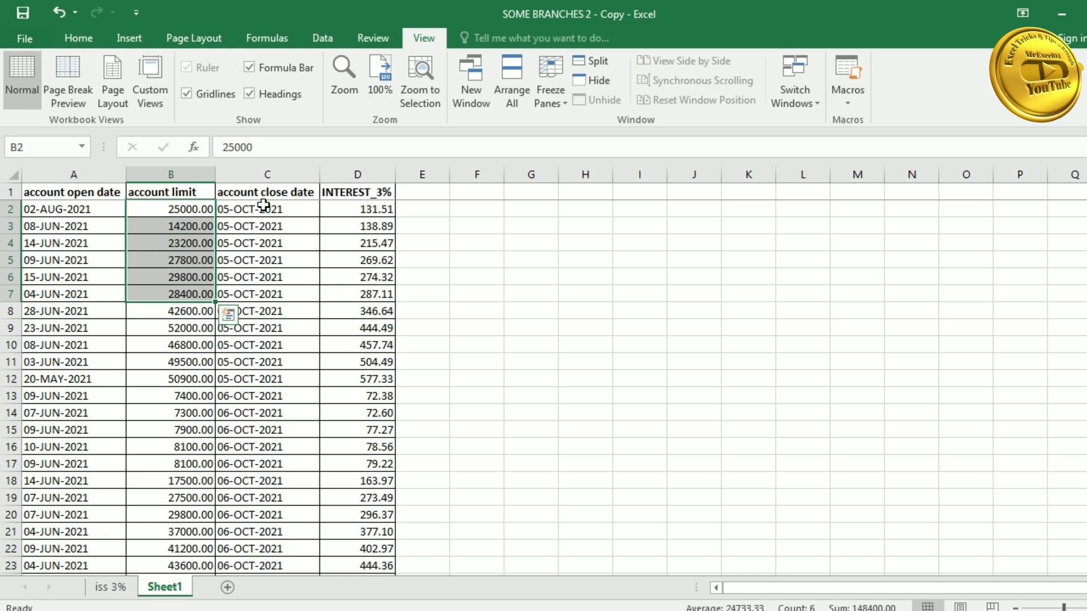
drag(263, 205, 274, 279)
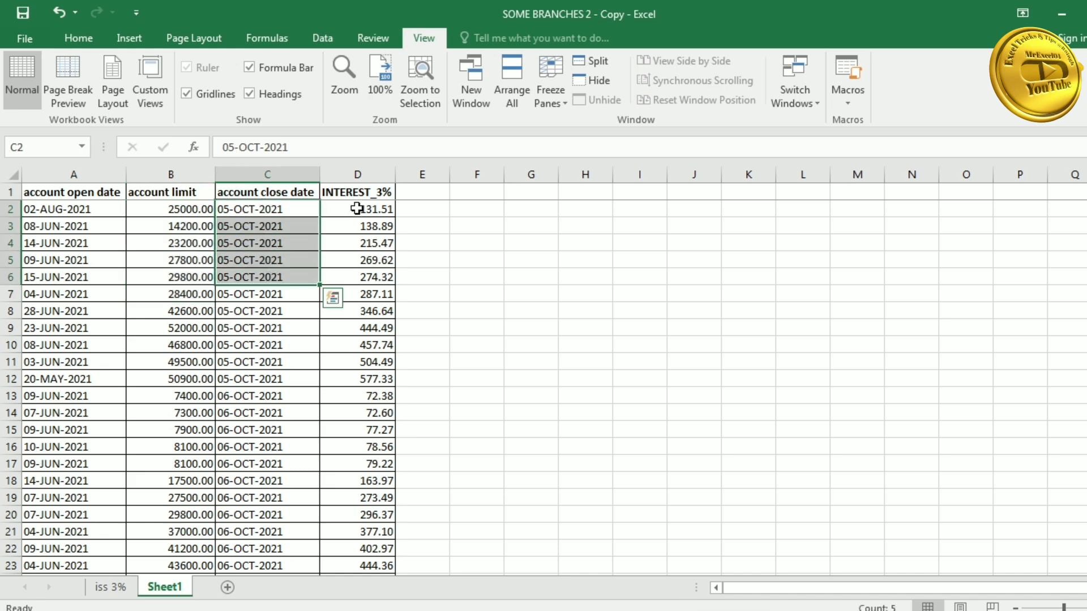
drag(356, 209, 359, 259)
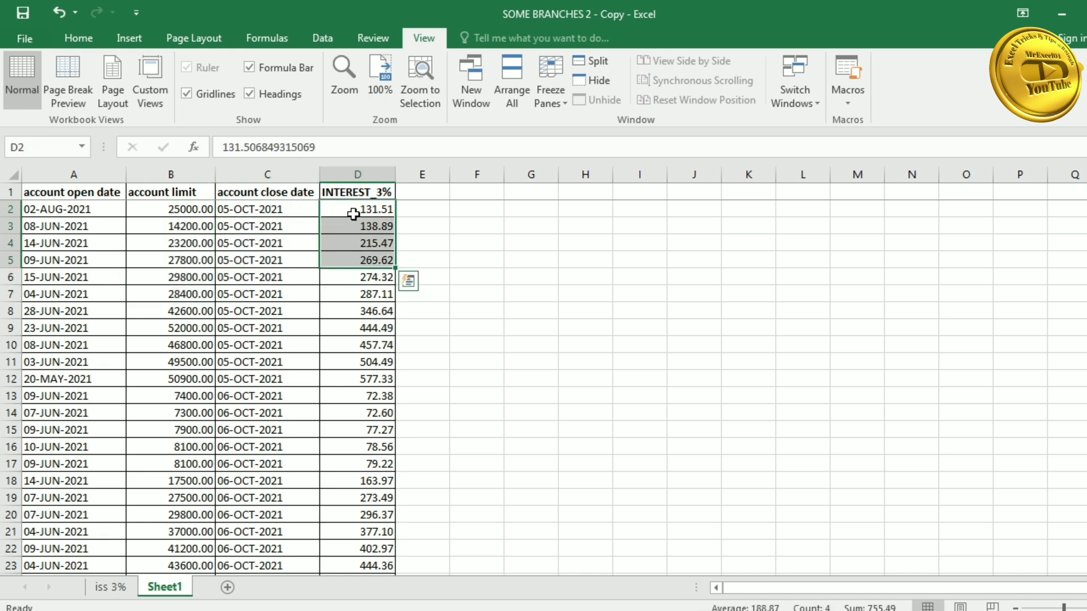
drag(354, 209, 352, 342)
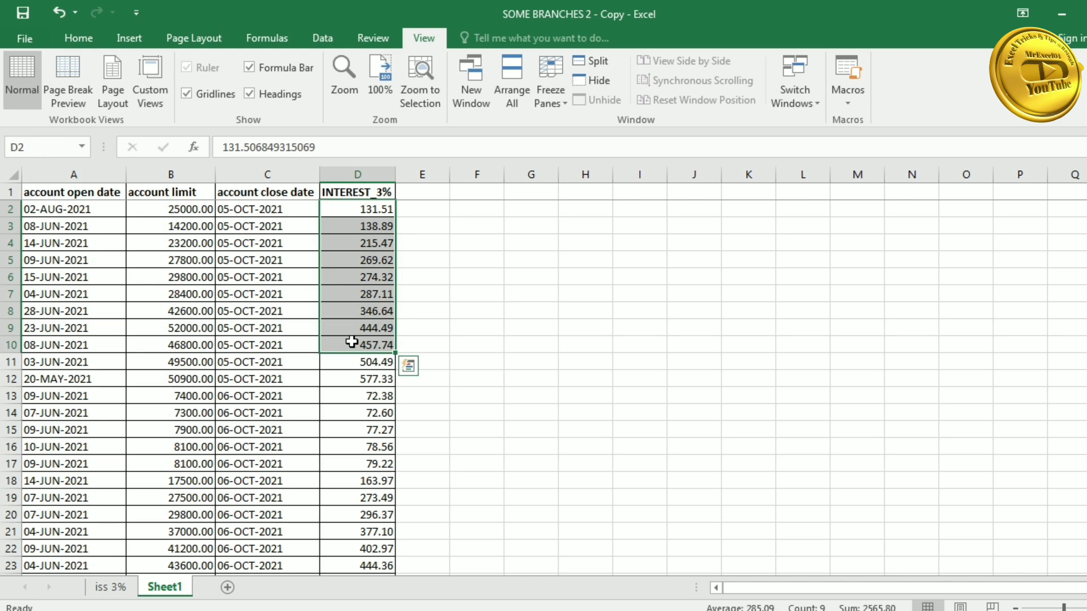
key(Delete)
click(369, 206)
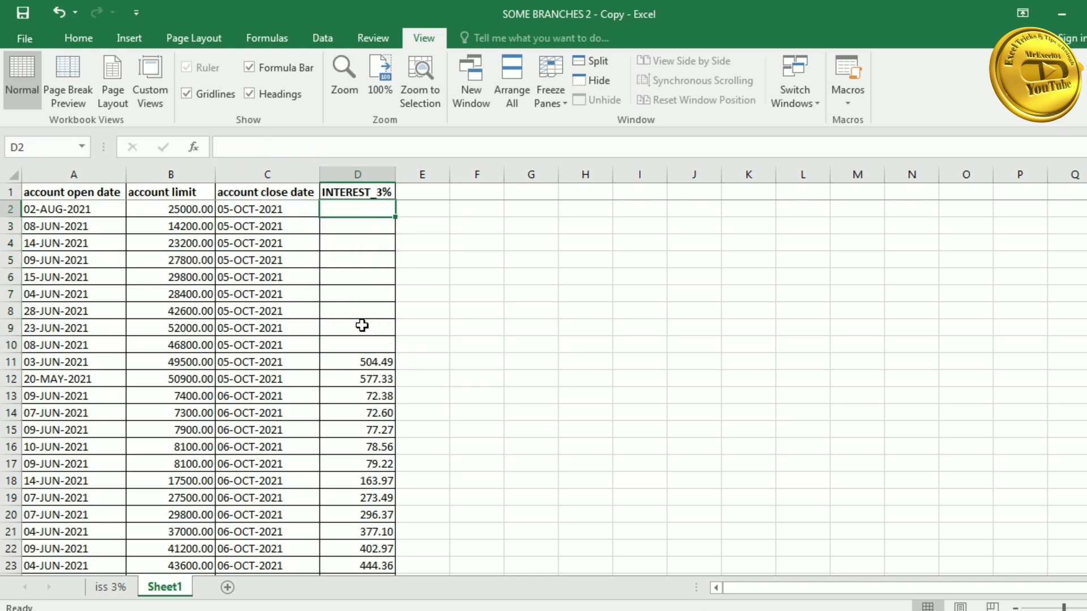
key(ctrl+z)
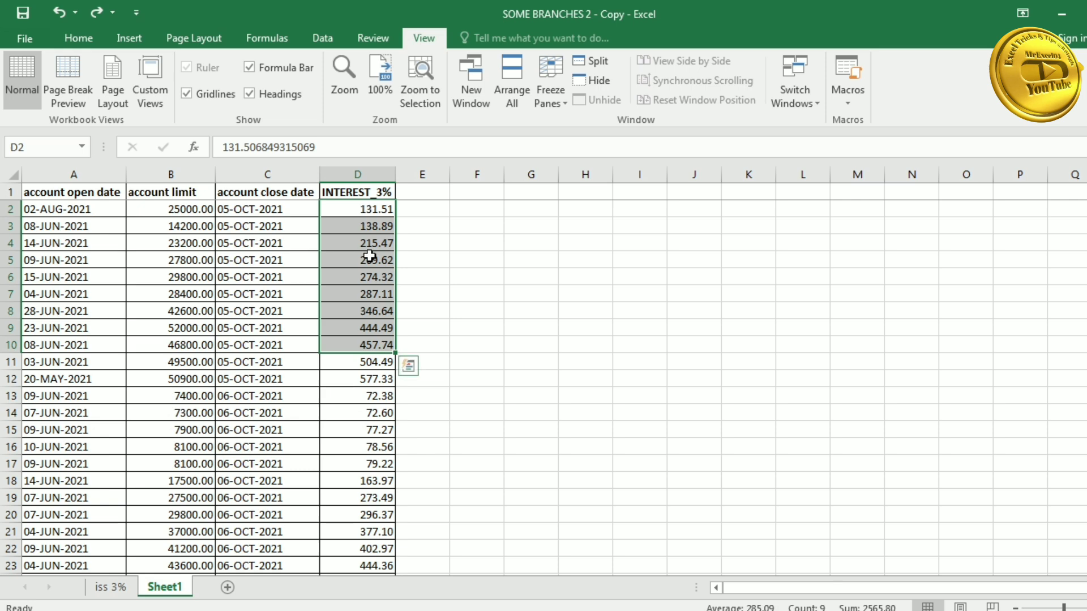
click(424, 211)
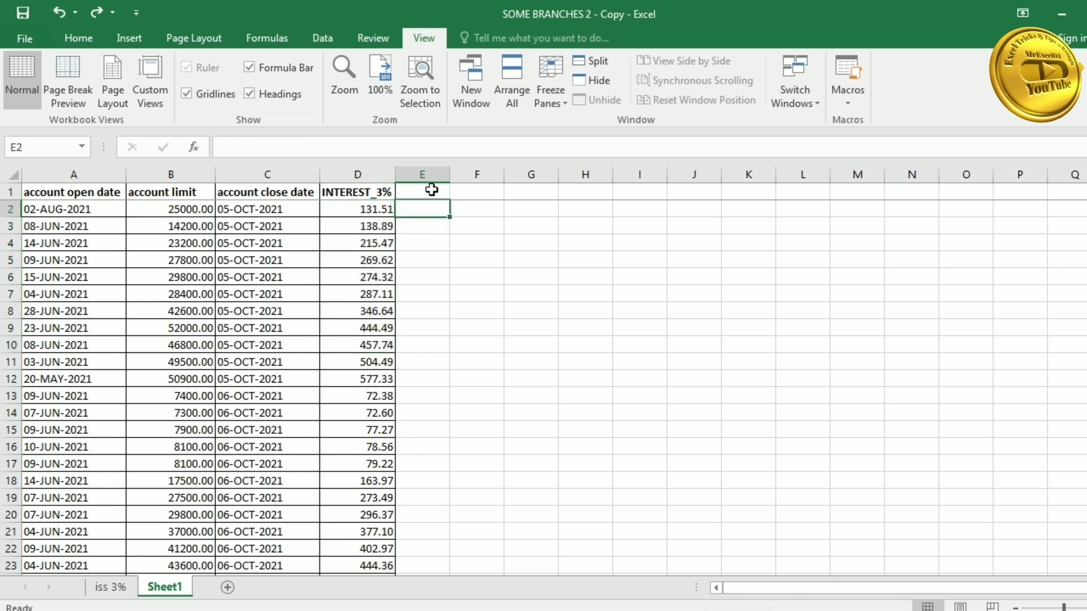
- Add a 'days' heading in E1 and fill =C2-A2 from E2 down to E17
click(431, 190)
text(days)
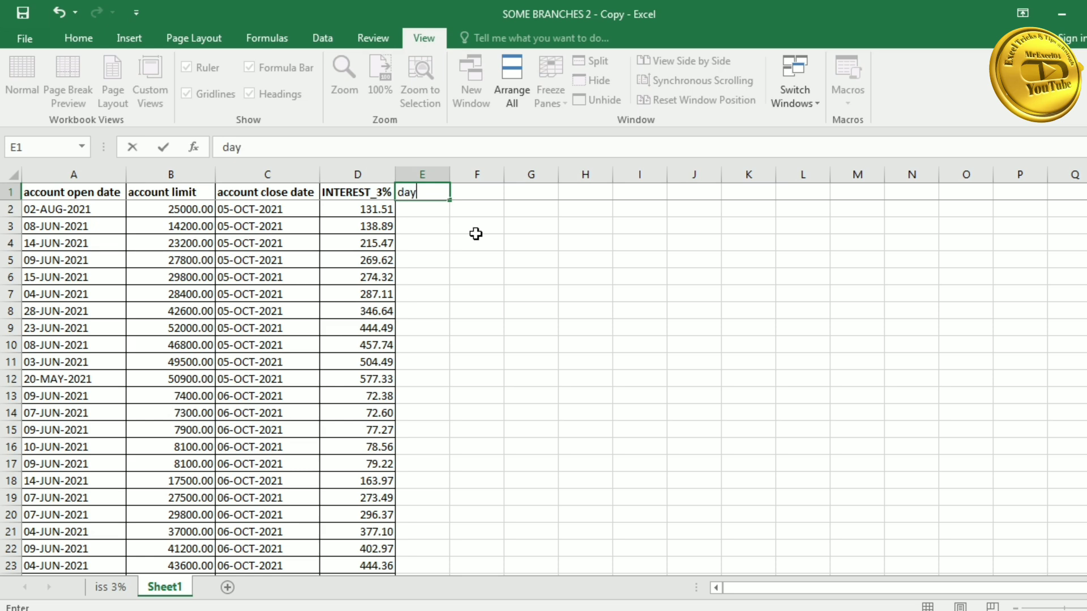
key(Return)
text(=)
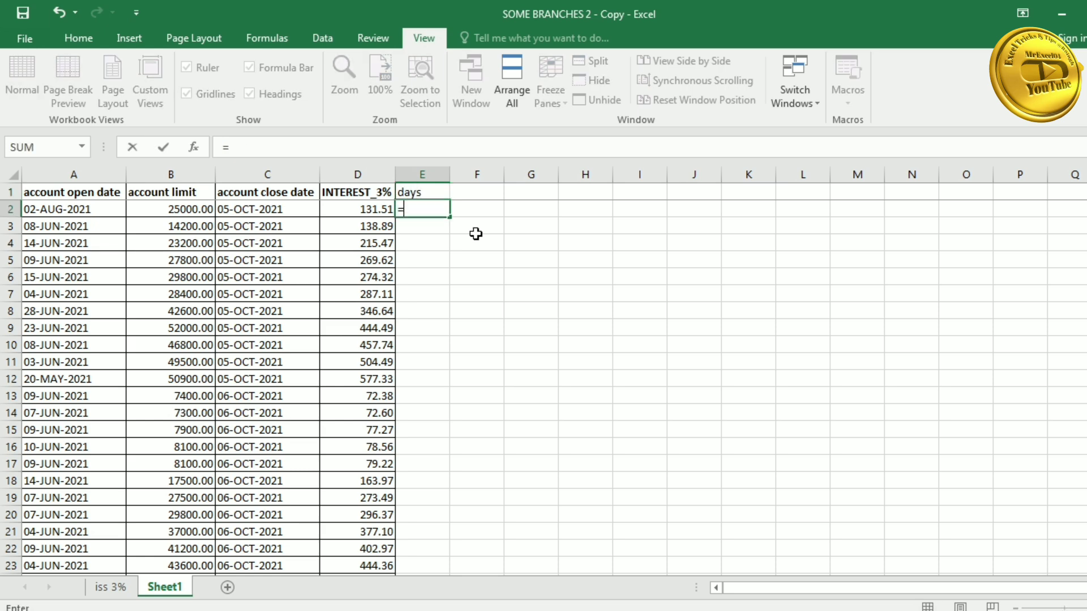
key(Left)
key(Left)
text(-)
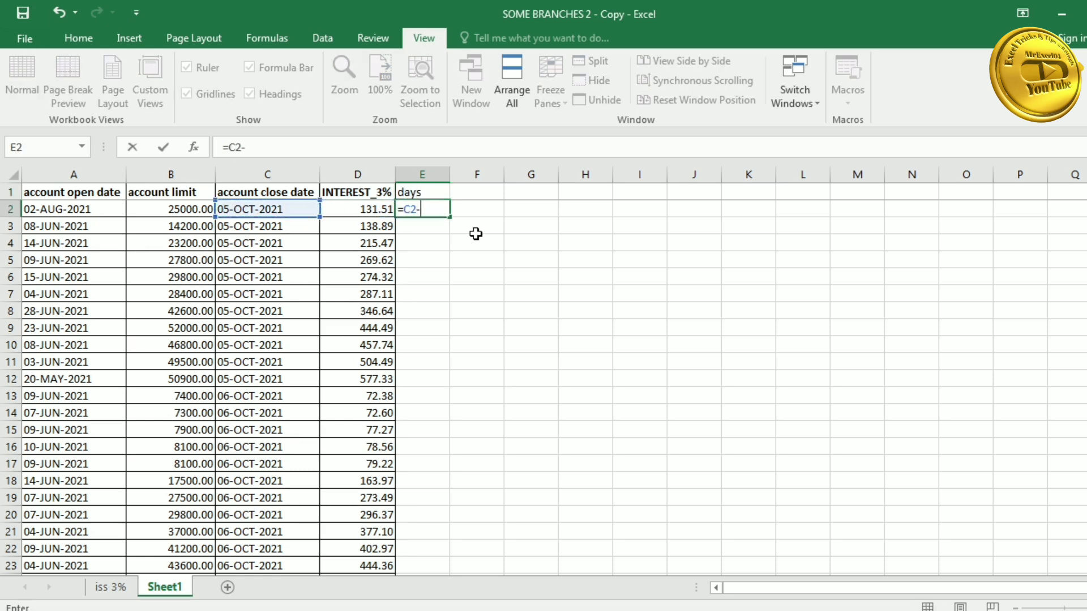
key(Left)
key(Left)
key(Left)
key(Left)
key(Return)
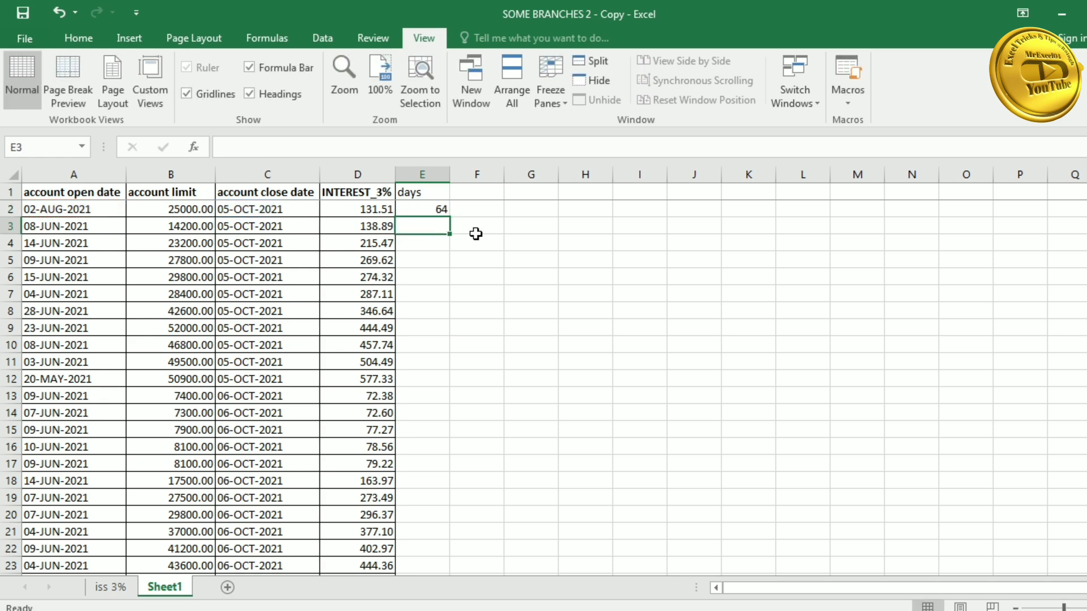
click(438, 213)
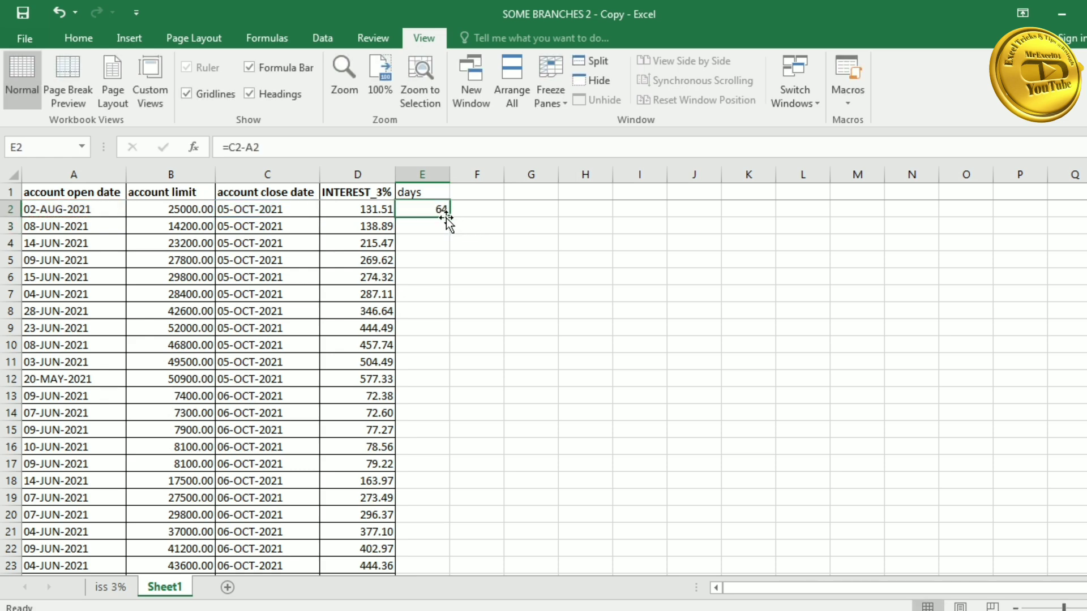
drag(452, 220, 451, 473)
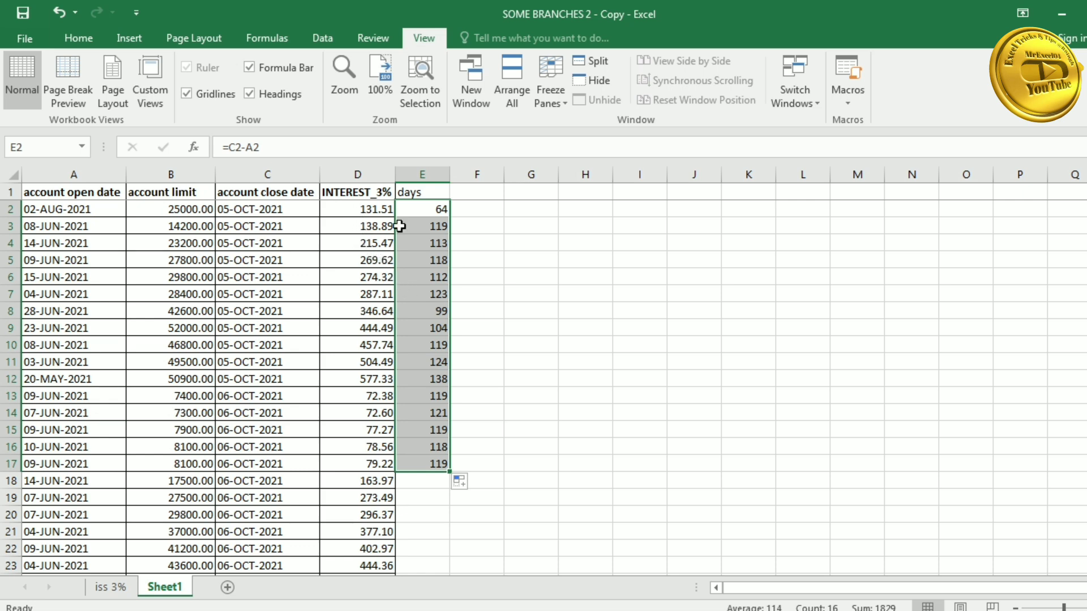
- Enter the 3% interest formula =B2*E2*3/36500 in F2 and fill it down column F
click(477, 210)
text(=)
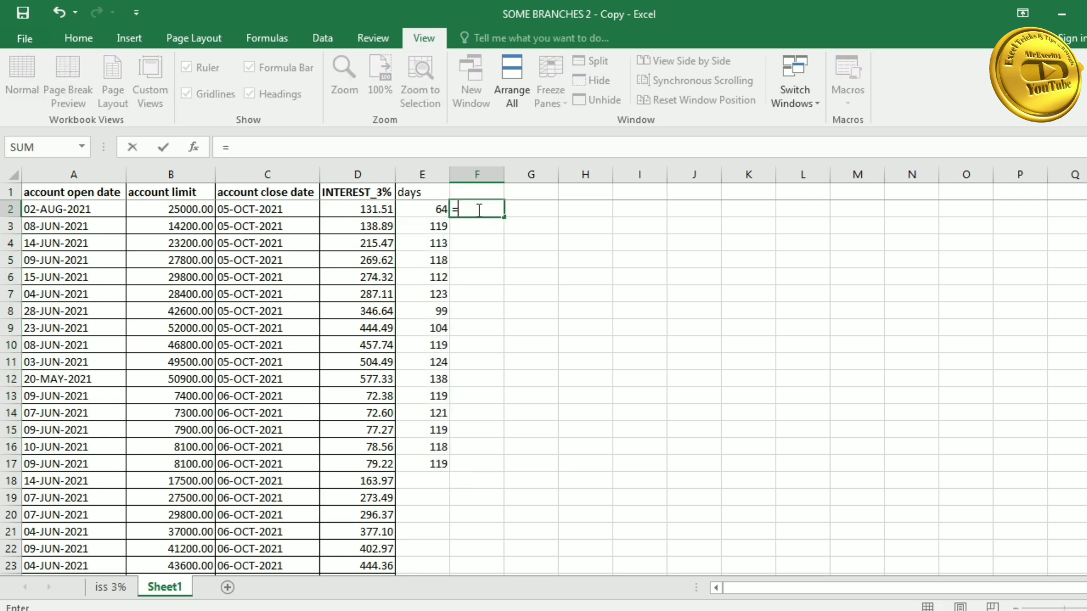
key(Left)
key(Left)
key(Left)
key(Left)
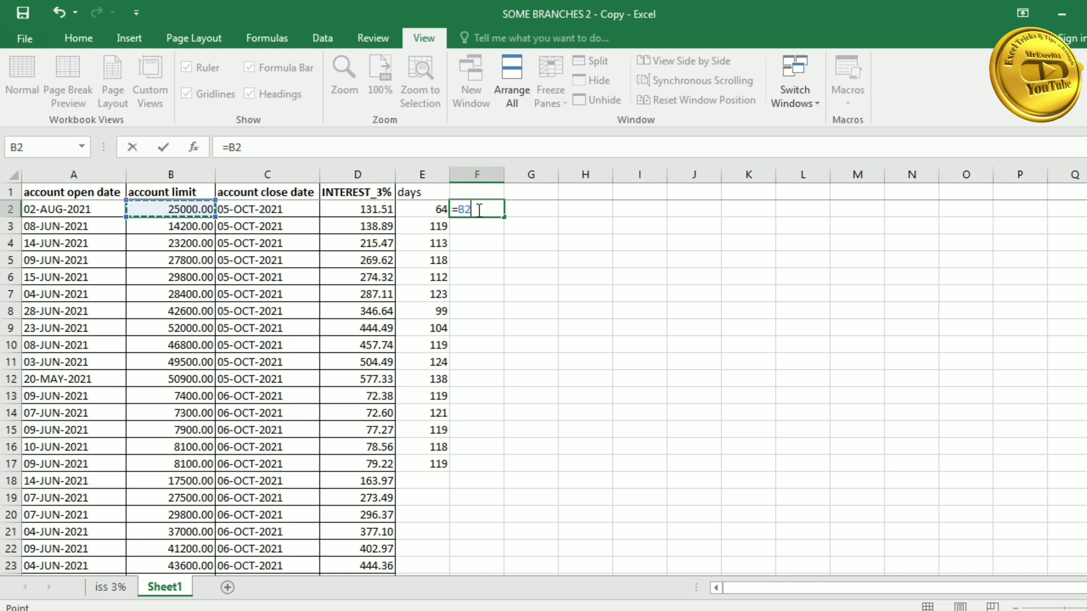
text(*)
key(Left)
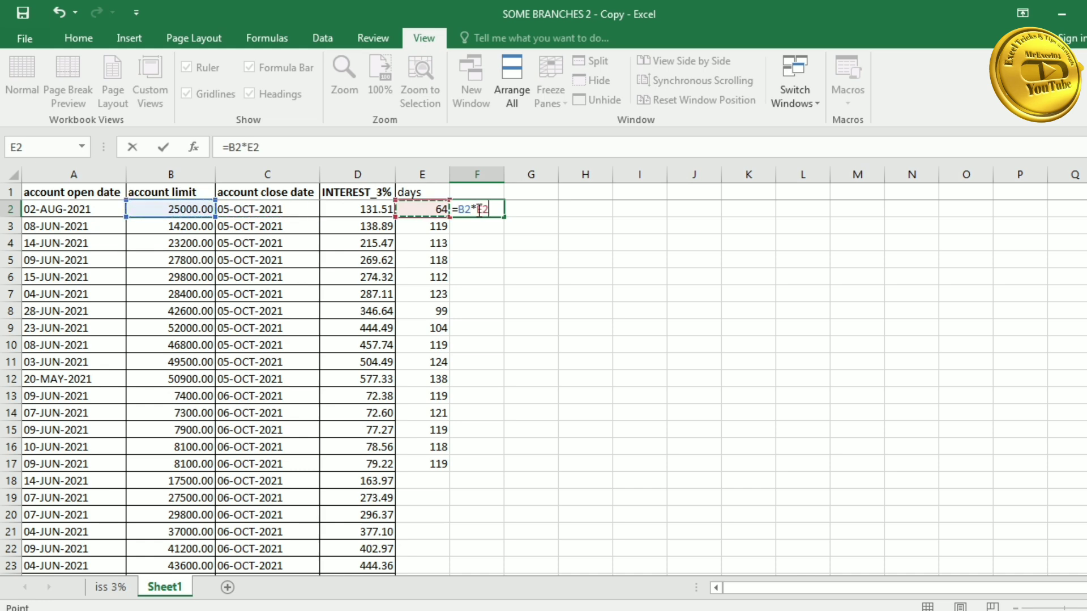
text(*3/)
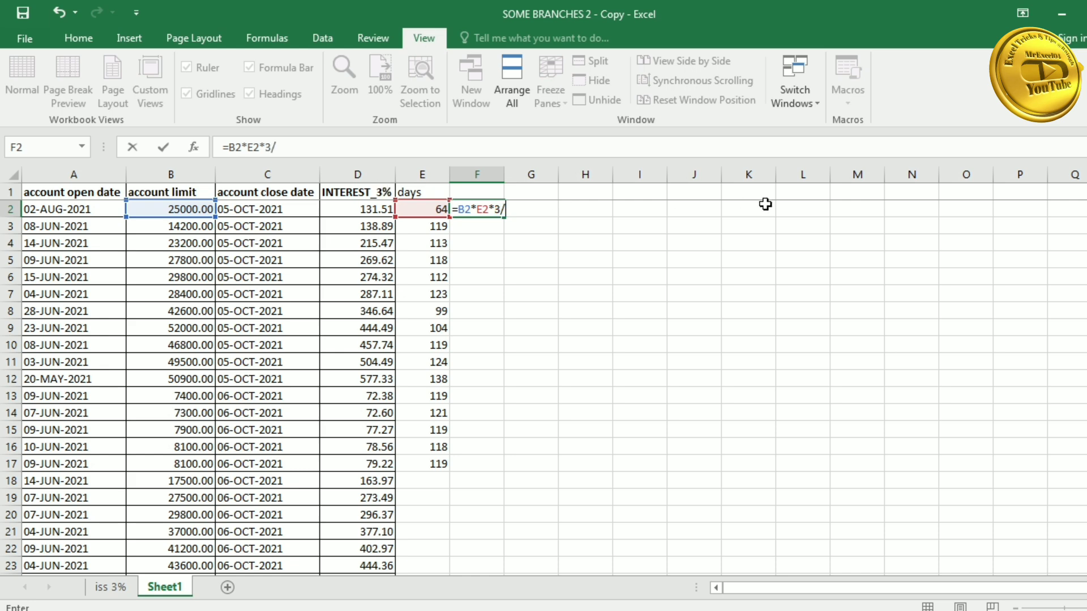
text(36500)
key(Return)
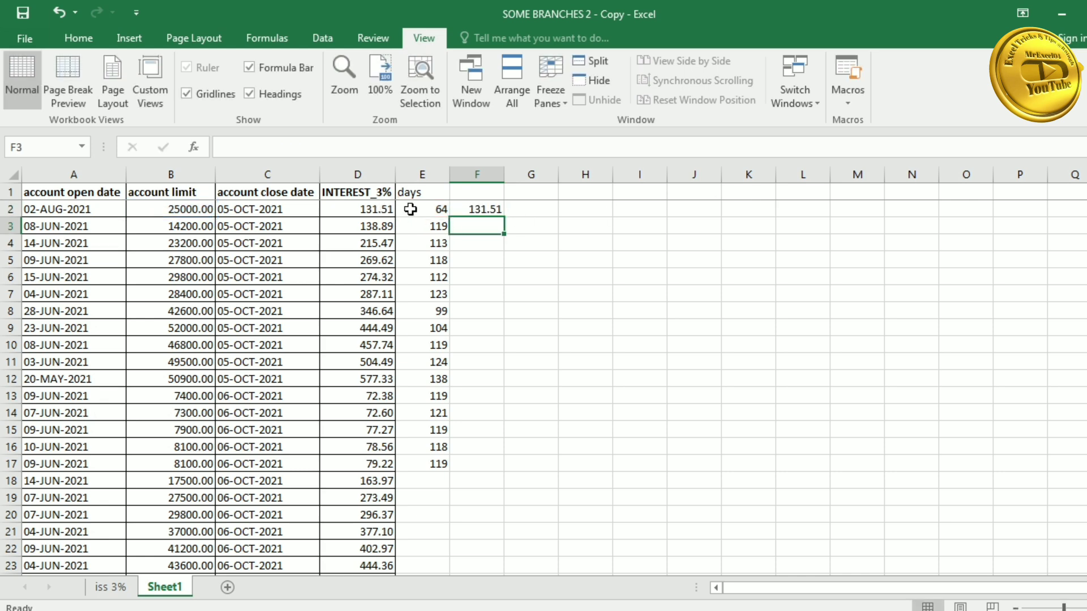
click(480, 209)
drag(503, 215, 512, 473)
- Clear the original interest amounts in column D for comparison
click(488, 479)
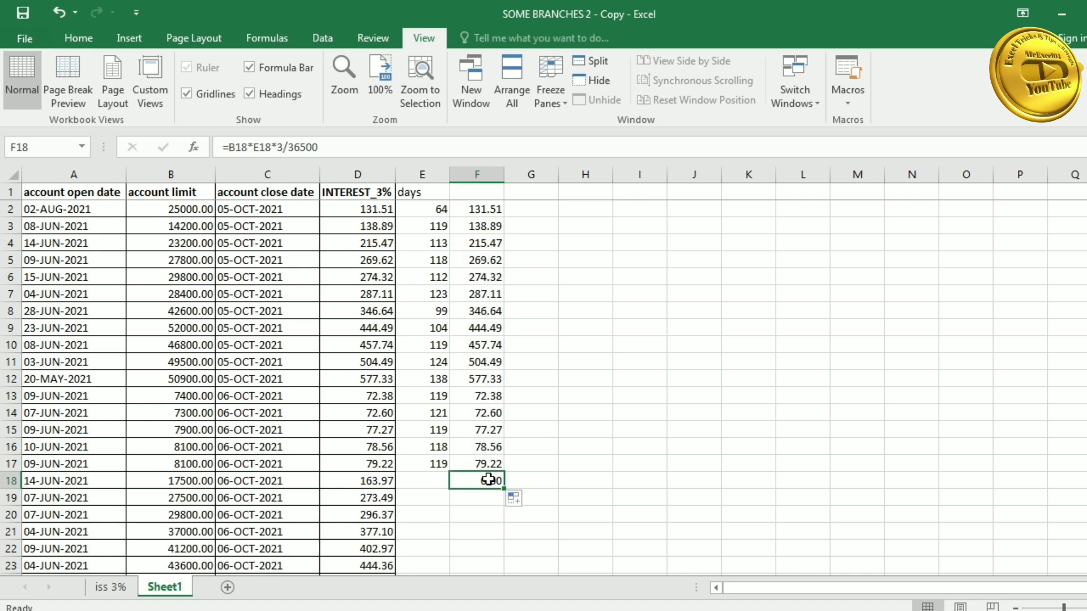
click(599, 333)
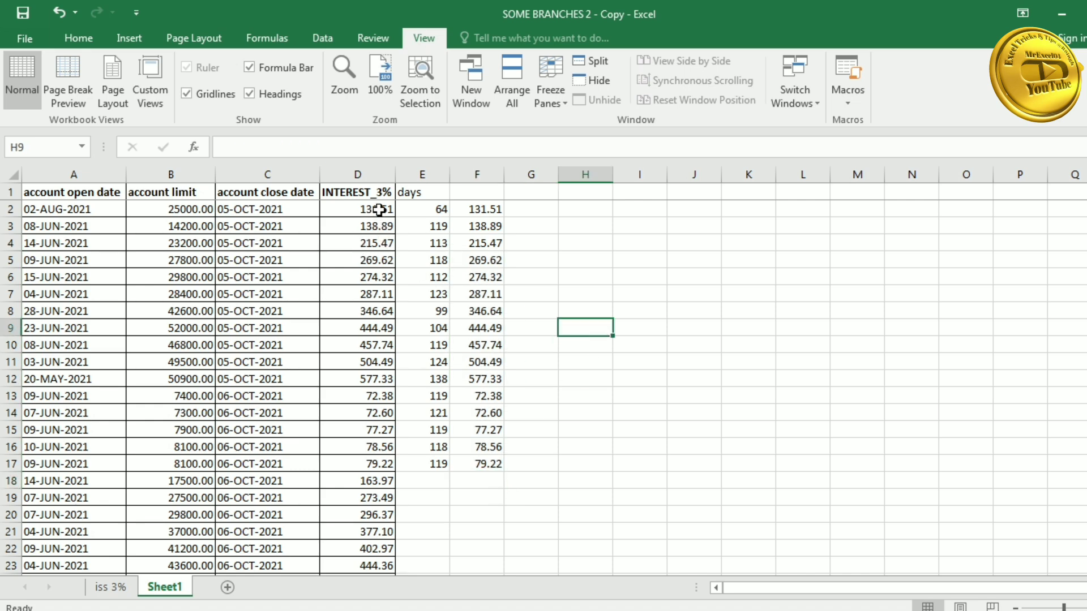
drag(370, 208, 375, 396)
key(Delete)
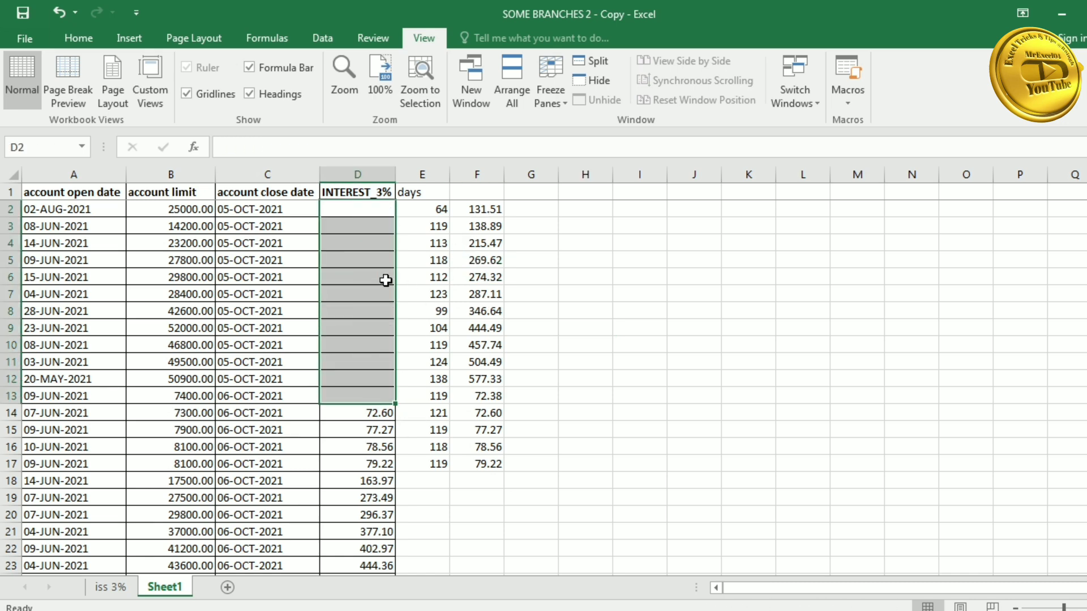
- Undo to restore column D, then fill a =F2-D2 difference check from G2 to G16
key(ctrl+z)
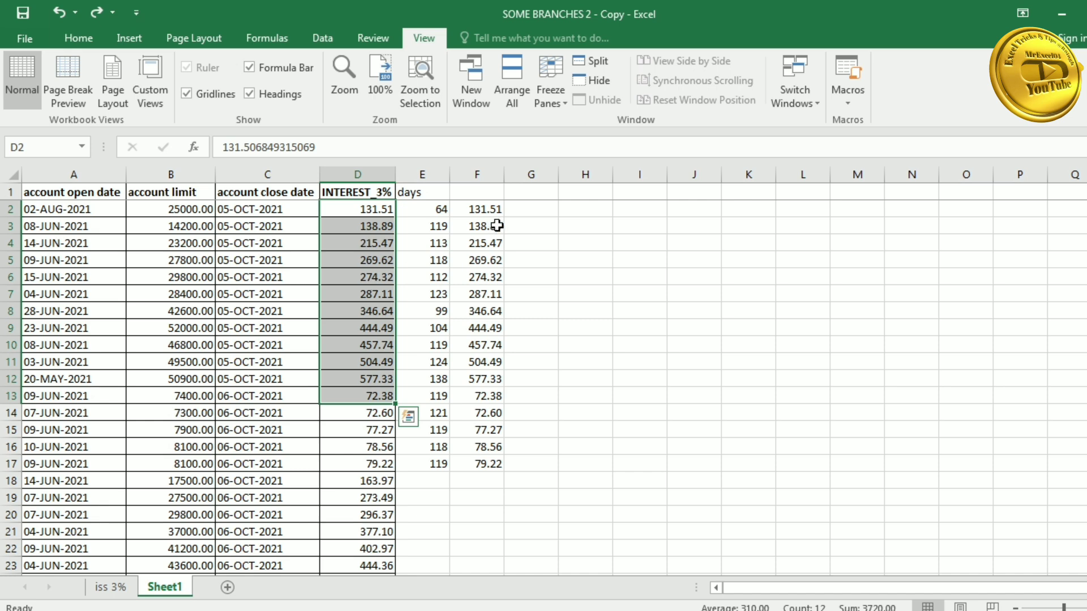
click(526, 210)
text(=)
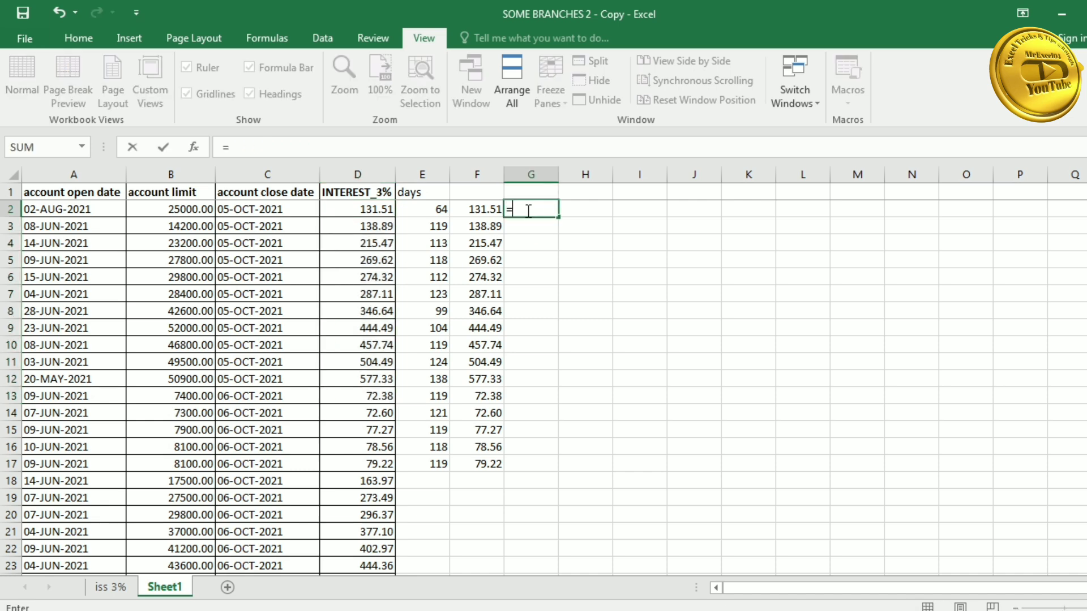
key(Left)
text(-)
key(Left)
key(Left)
key(Left)
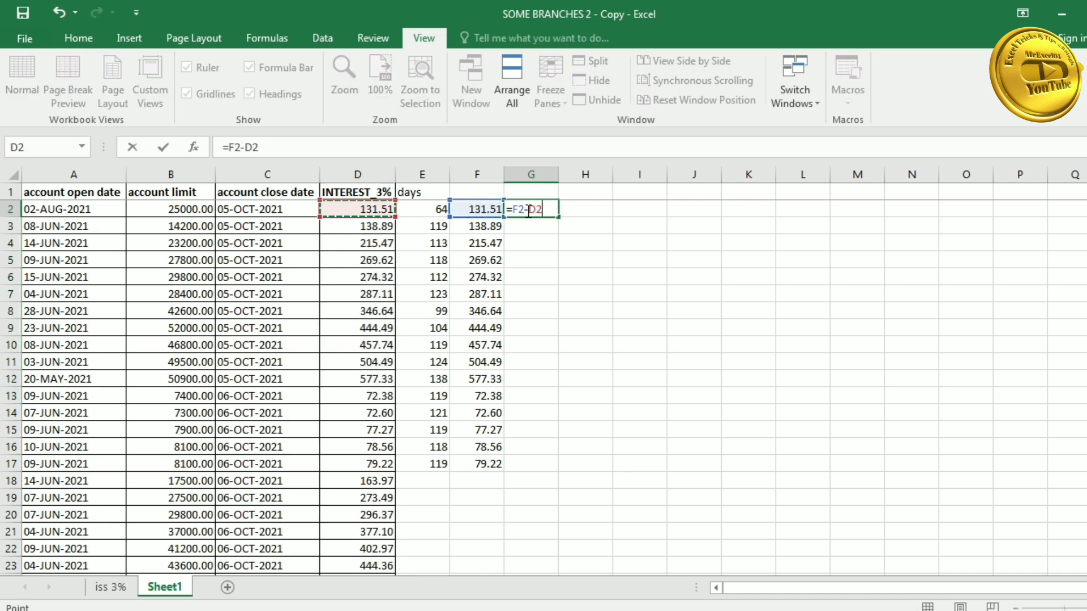
key(Return)
click(526, 211)
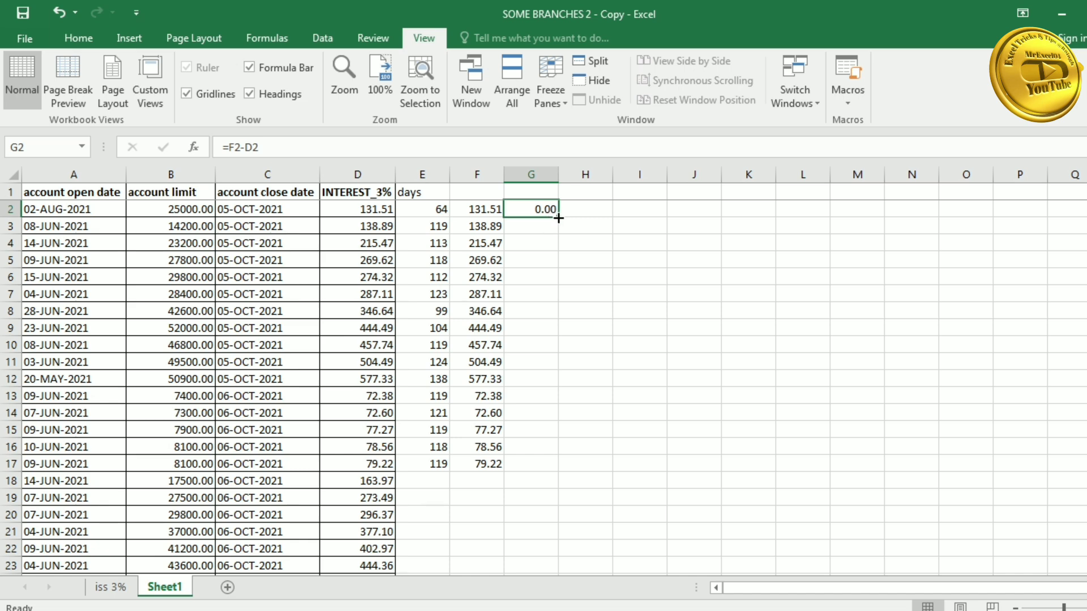
drag(558, 217, 553, 451)
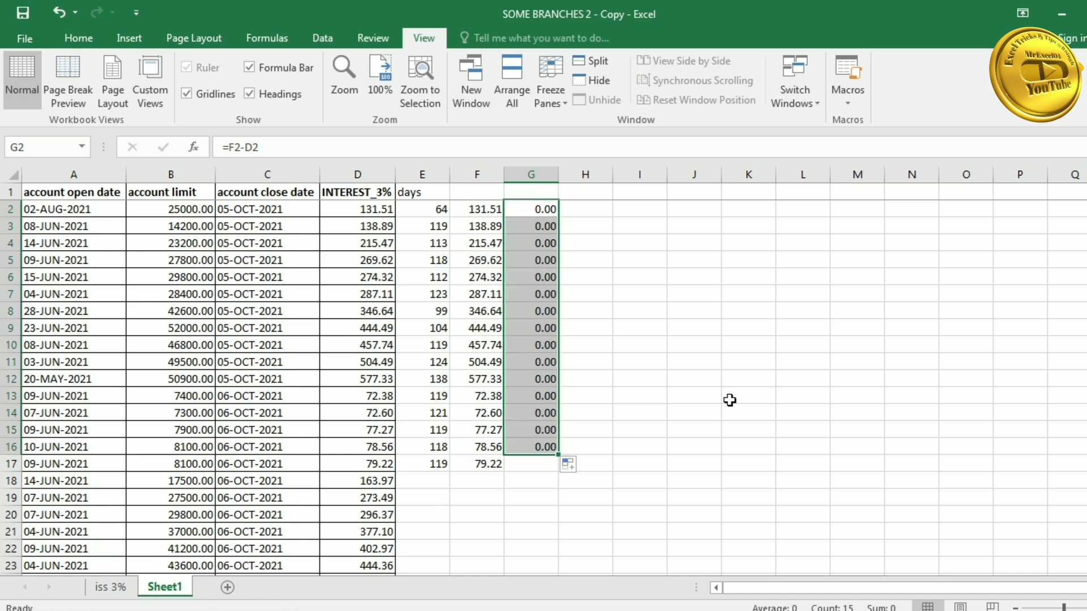
- Delete the all-zero difference check results from G2:G16
key(Delete)
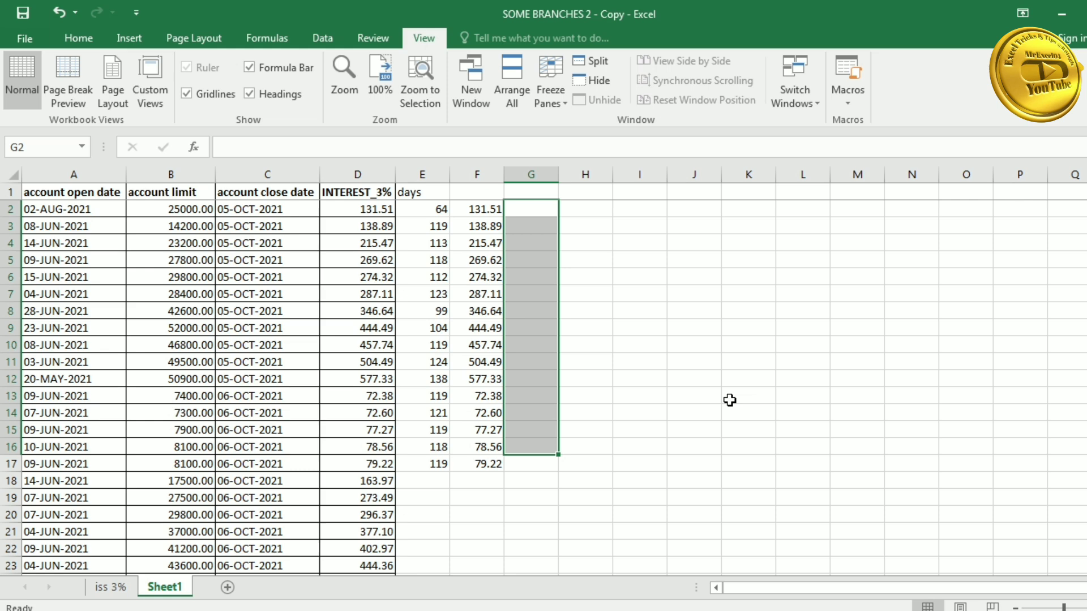
click(369, 395)
scroll(284, 424, down, 7)
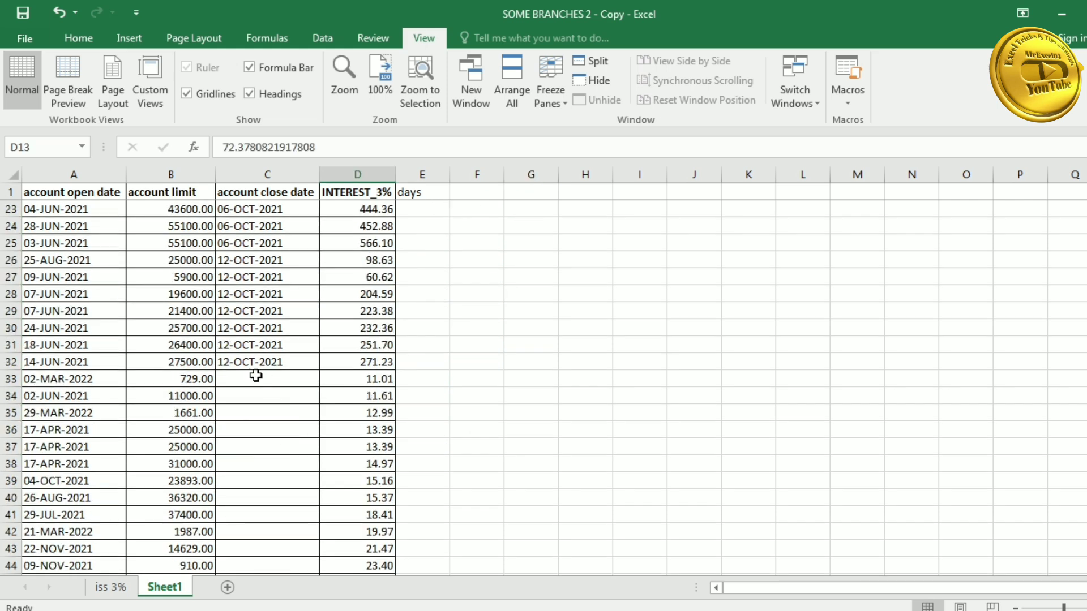
- Enter =(D33*36500)/(B33*3) in E33 to back-calculate days from the interest
drag(364, 379, 368, 532)
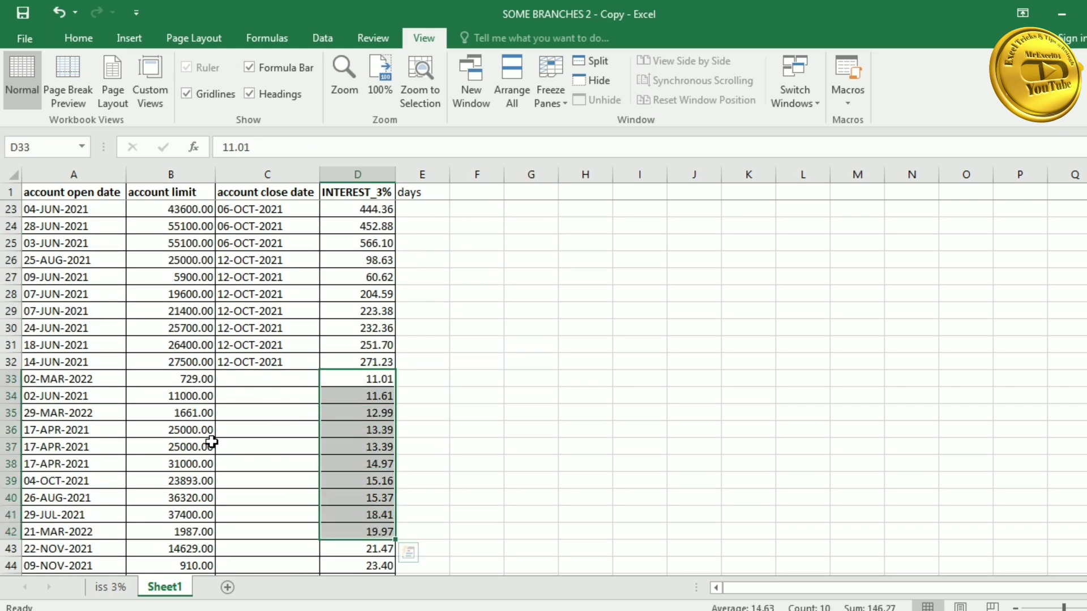
click(276, 192)
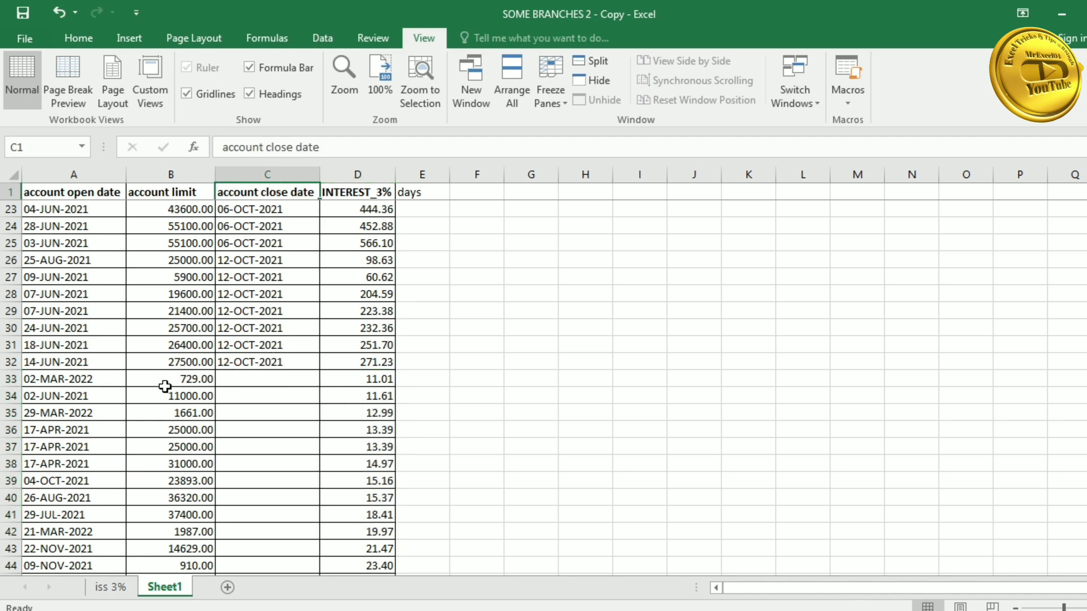
click(252, 379)
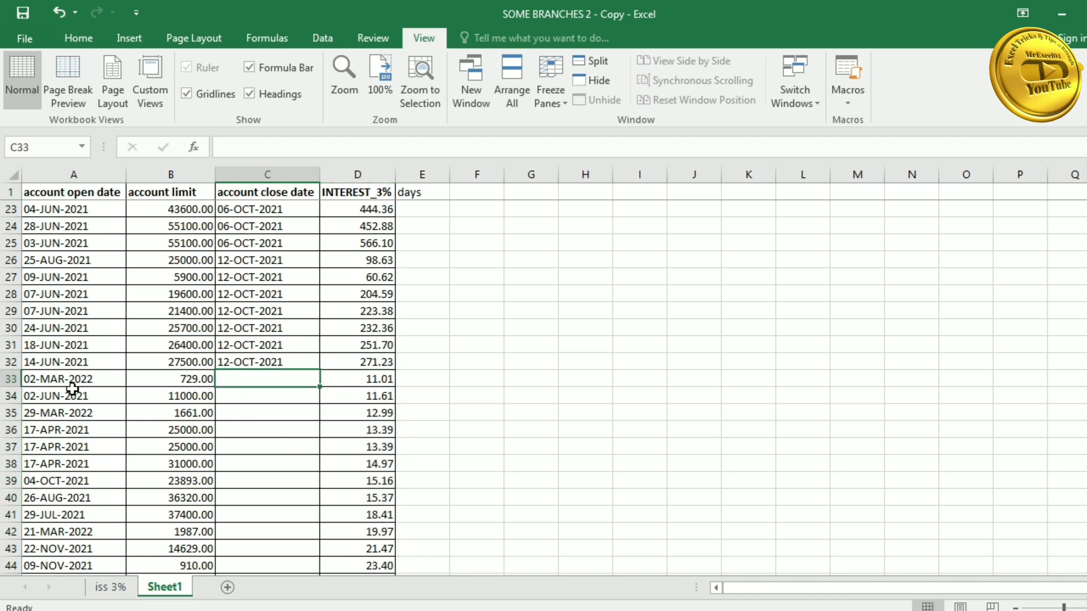
click(421, 379)
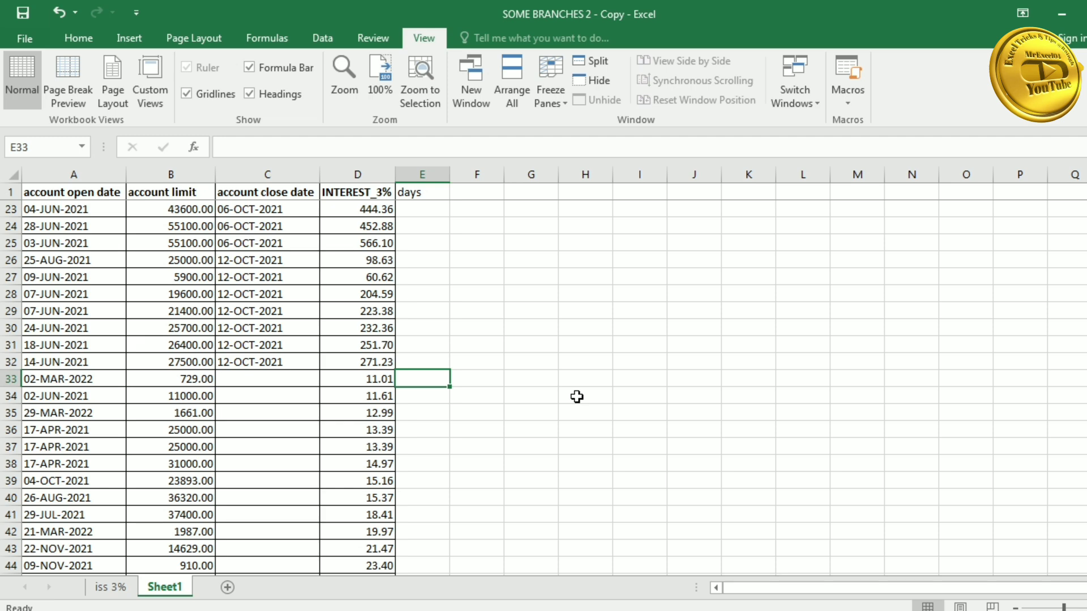
text(=)
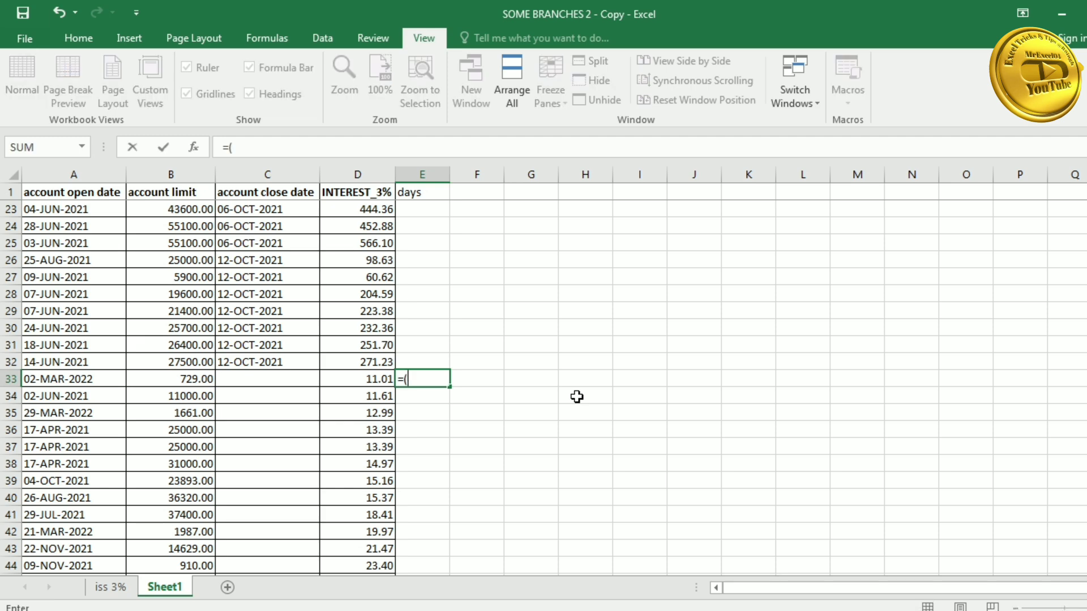
text(()
click(371, 379)
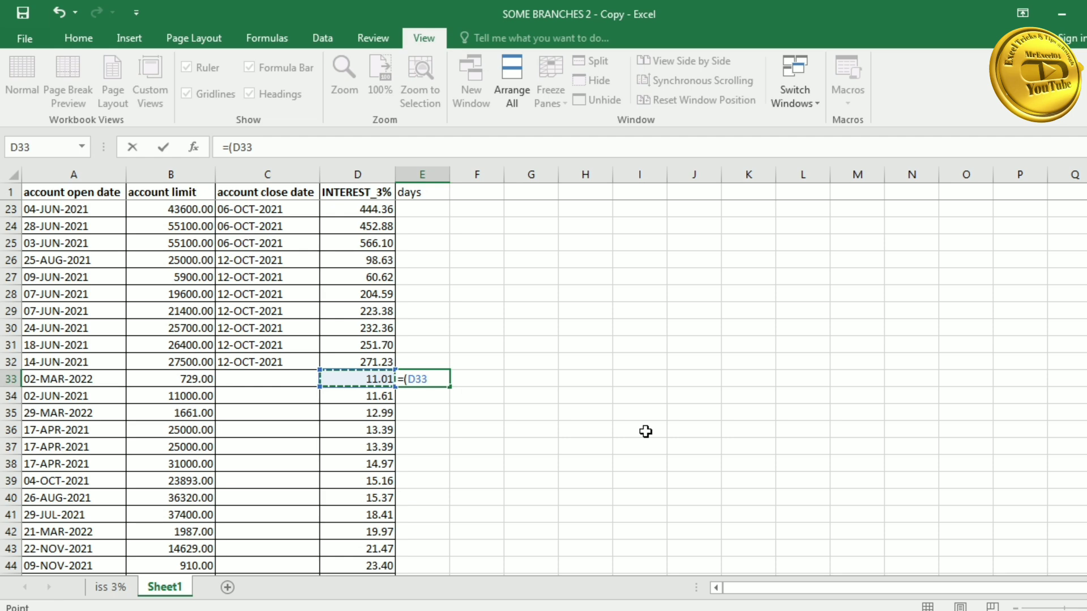
text(*36500)
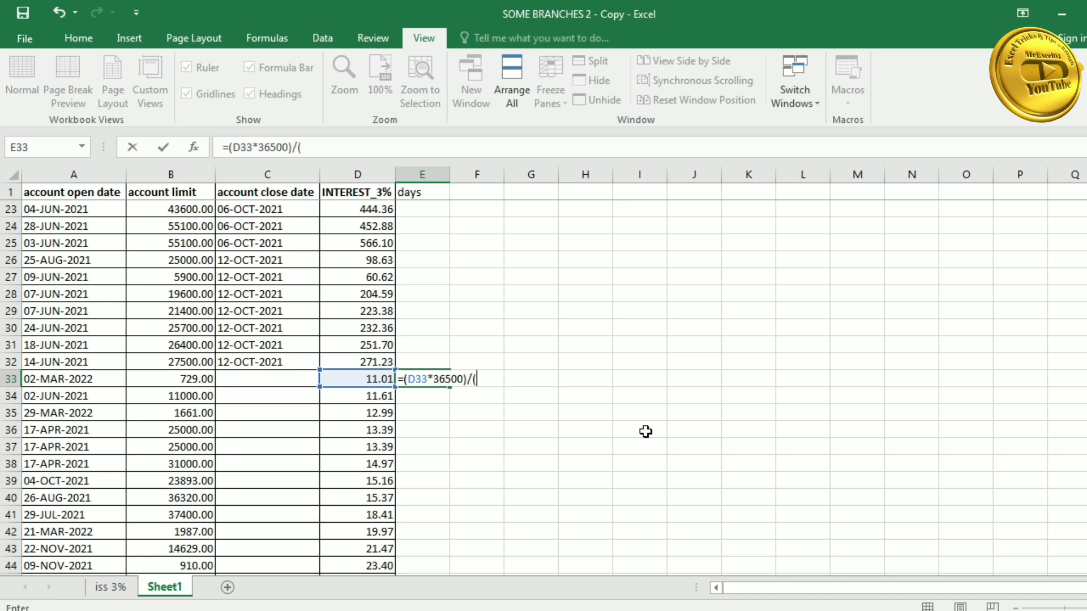
text()/()
click(169, 377)
text(*)
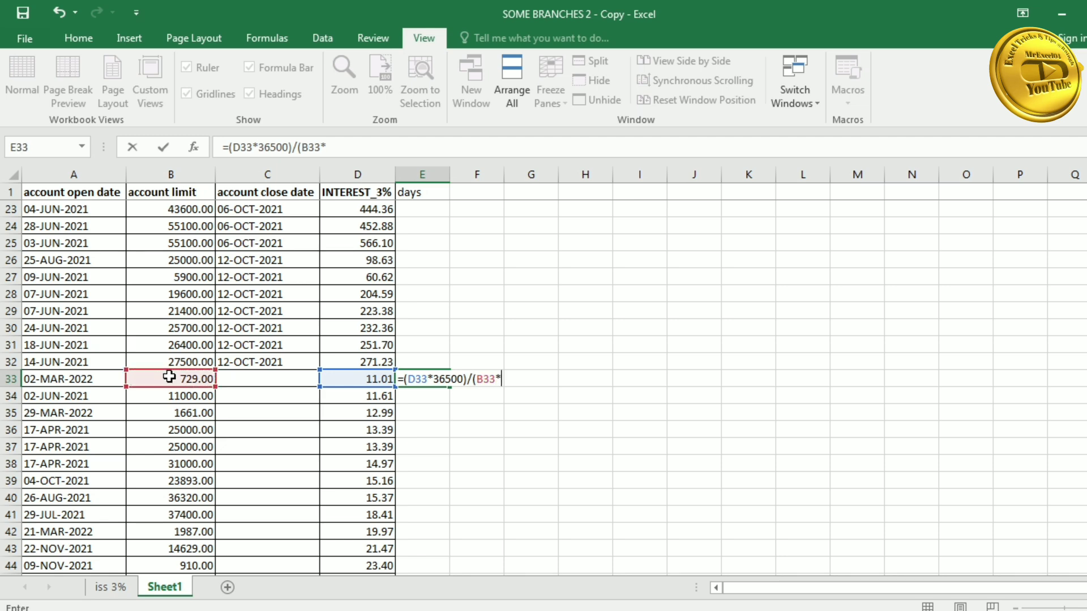
text(3)
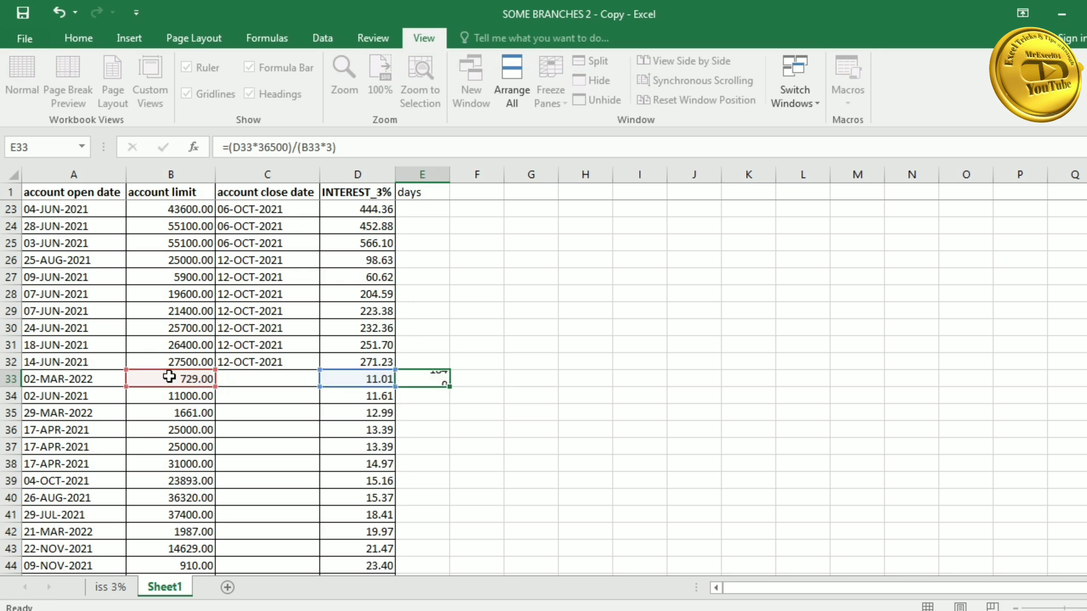
key(Return)
- Fill the E33 days formula down to E42, giving 184, 13, 95, 7, 7, 6, 8, 5, 6, 122
click(426, 379)
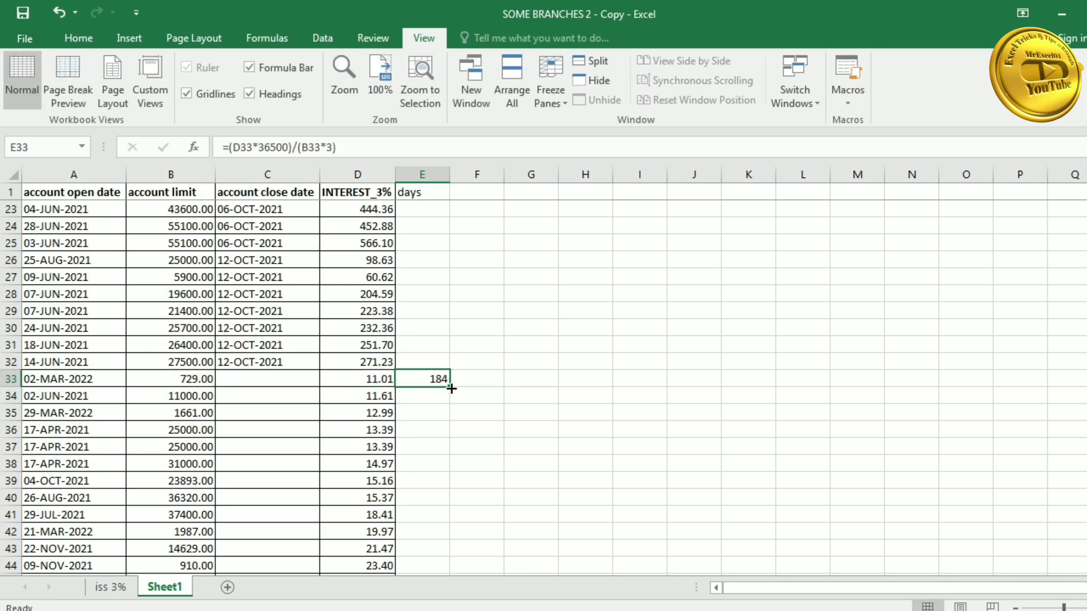
drag(451, 388, 449, 542)
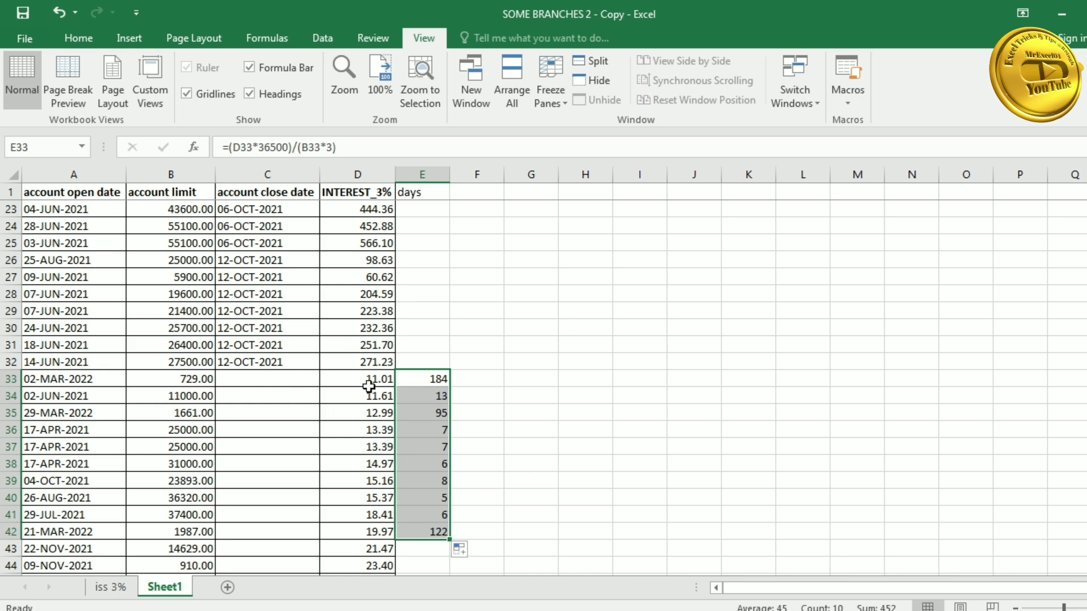
click(290, 383)
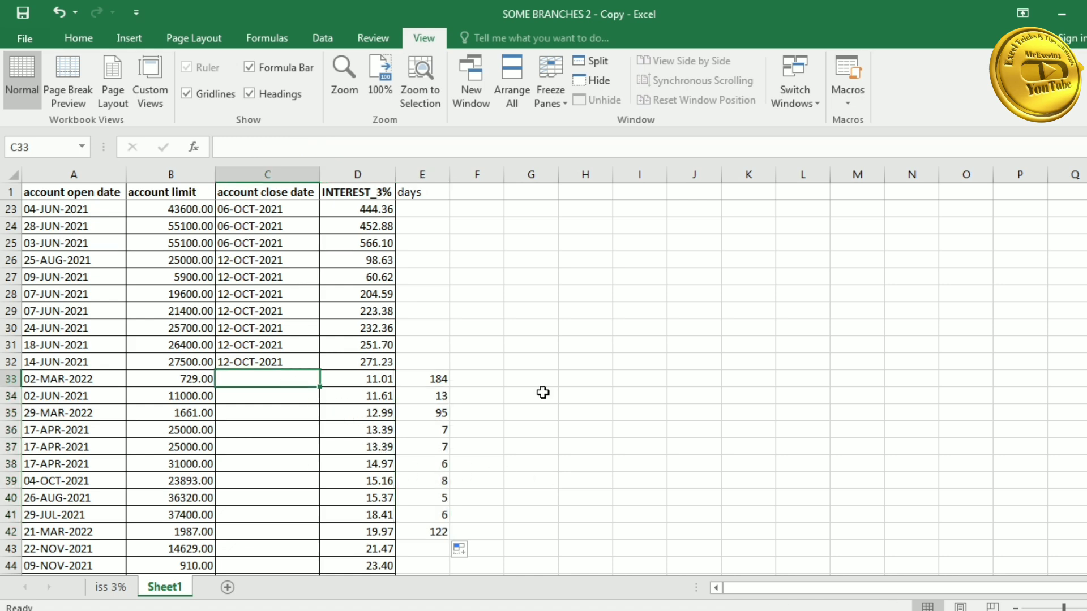
- Enter =A33+E33 in C33 and fill it down to C42 as the close dates
text(=)
key(Left)
key(Left)
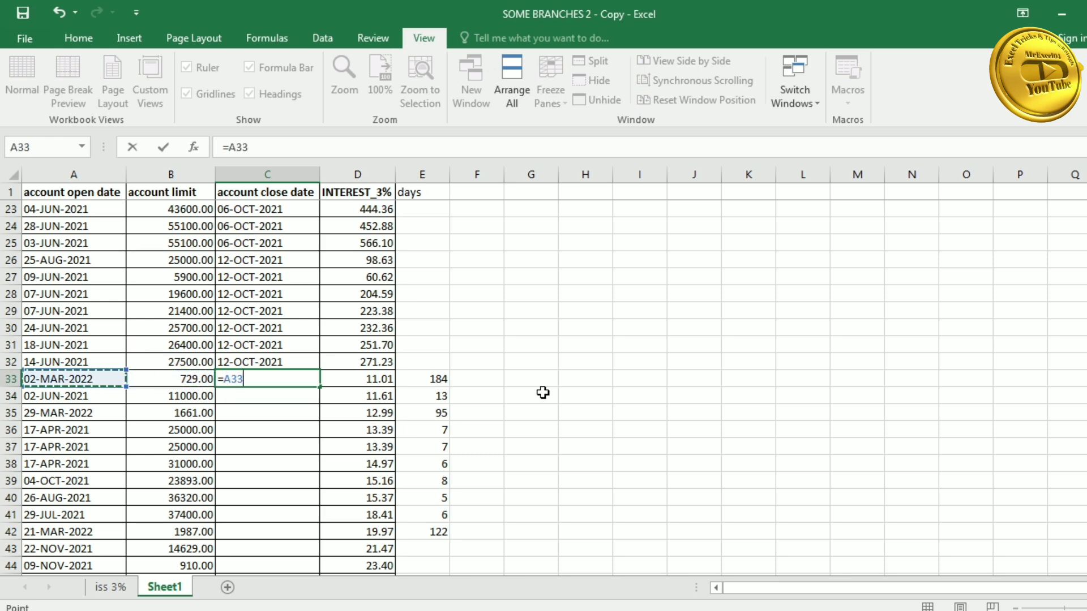
text(+)
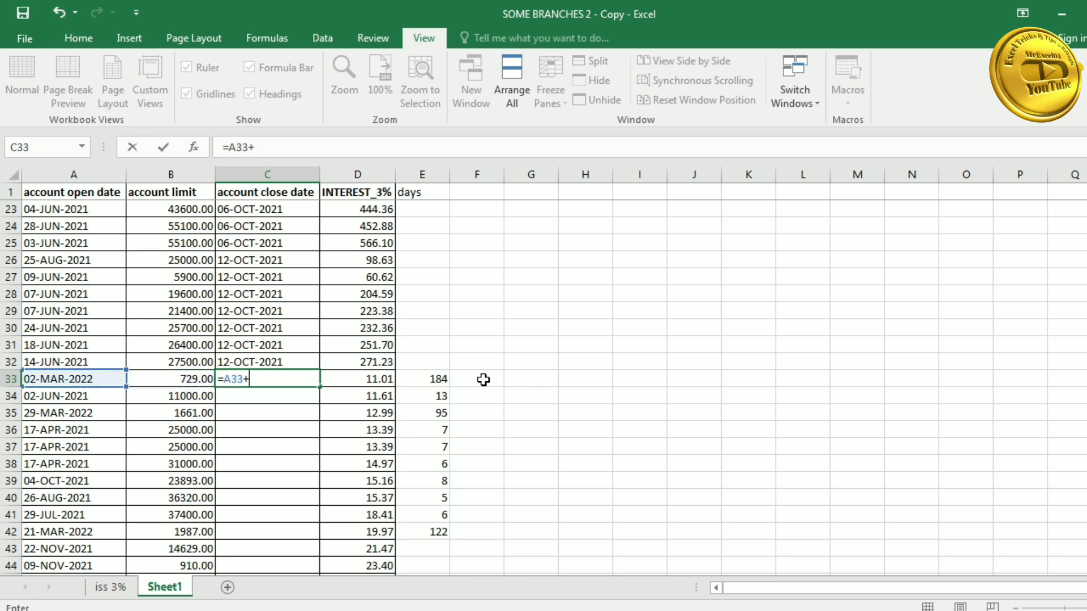
click(436, 379)
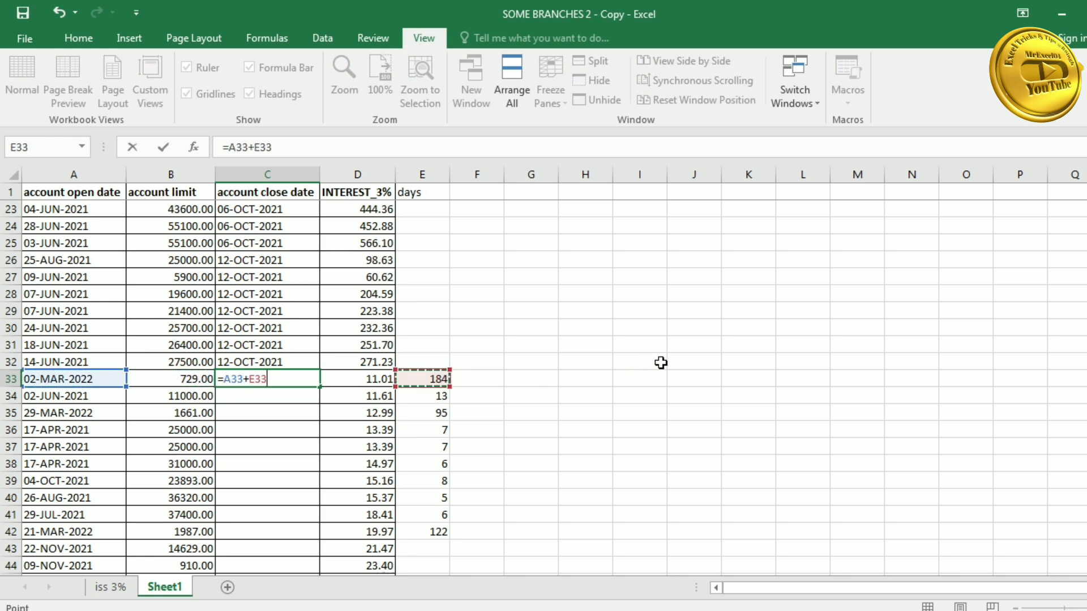
key(Return)
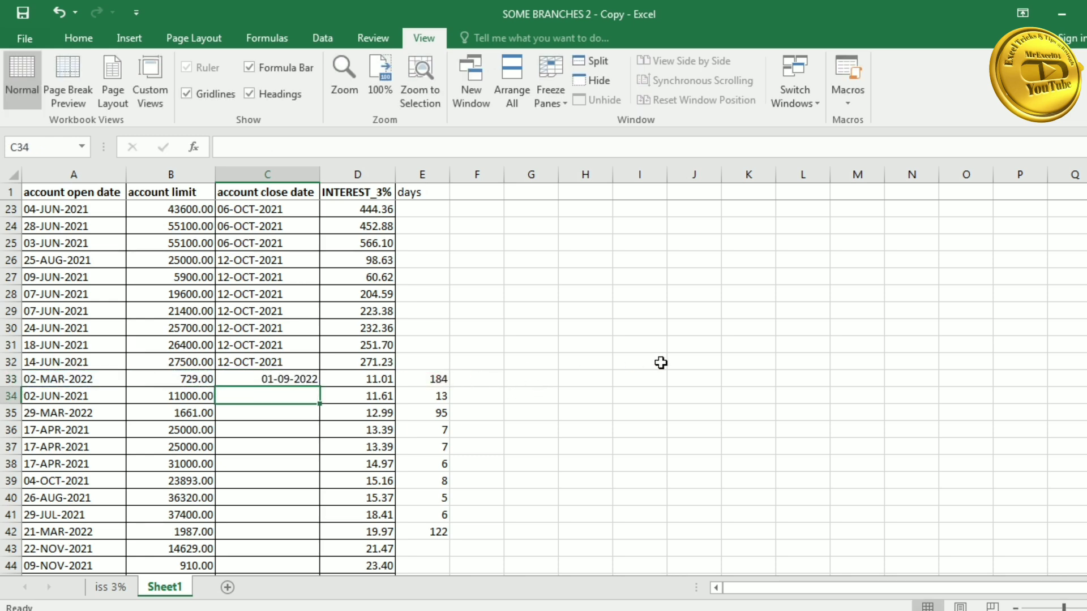
click(295, 377)
drag(319, 387, 322, 537)
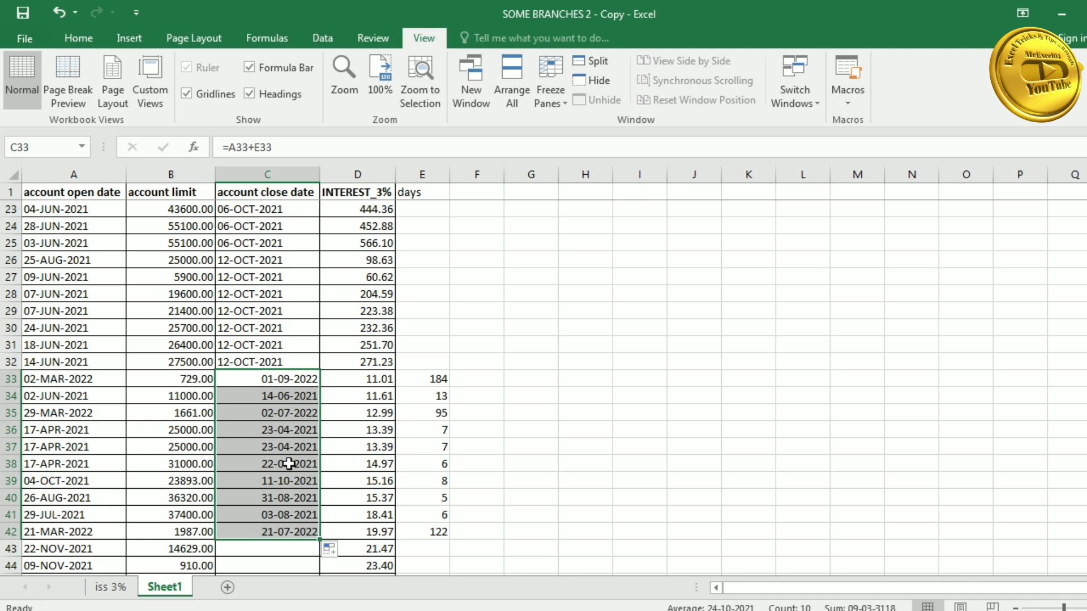
click(478, 383)
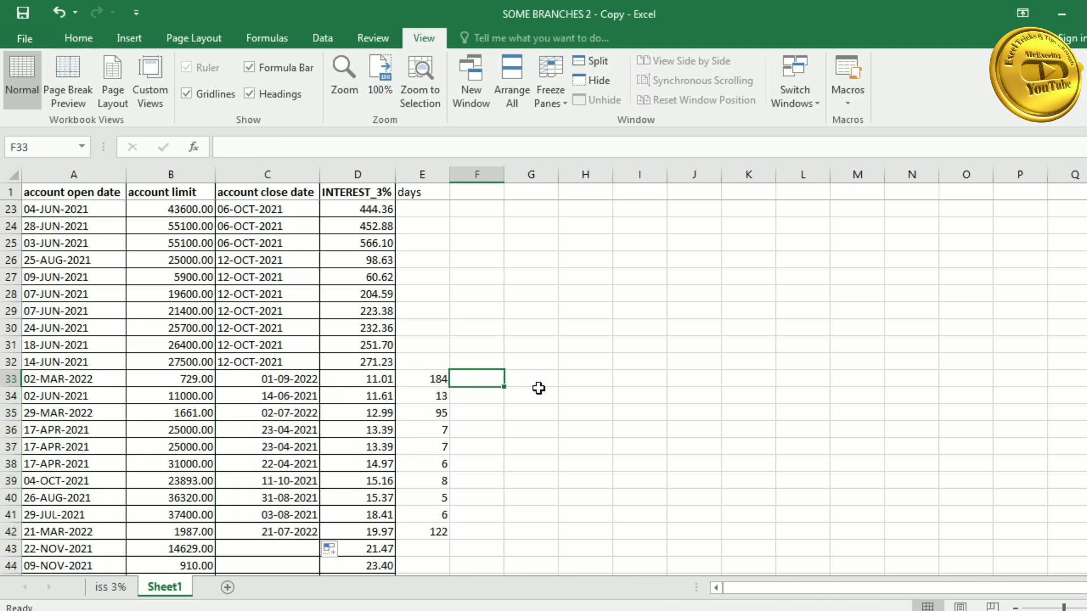
- Enter =C33-A33 in F33 to check the day difference
text(=)
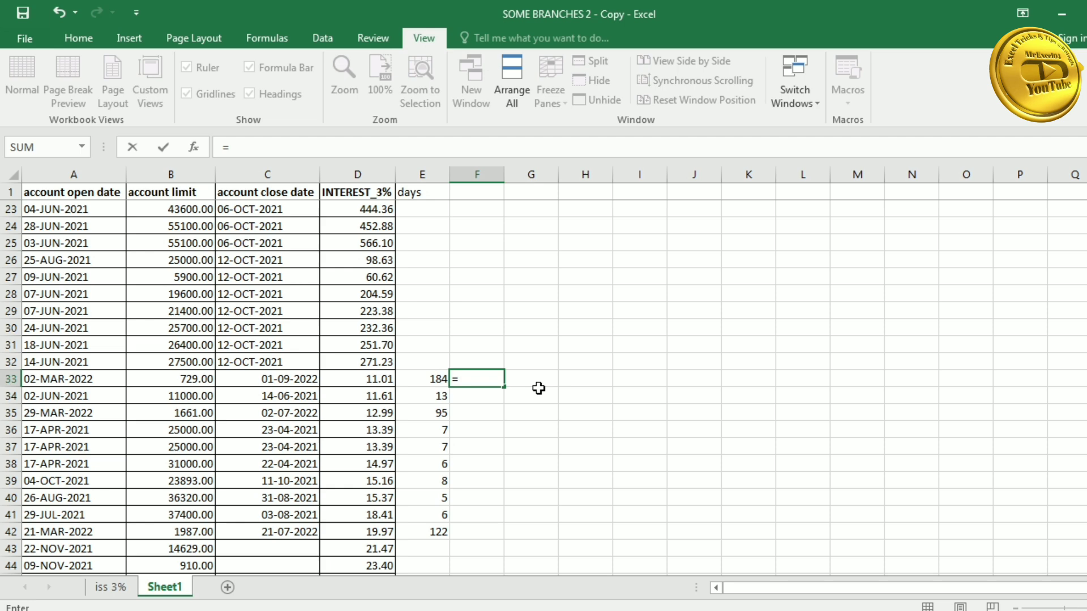
click(295, 381)
text(-)
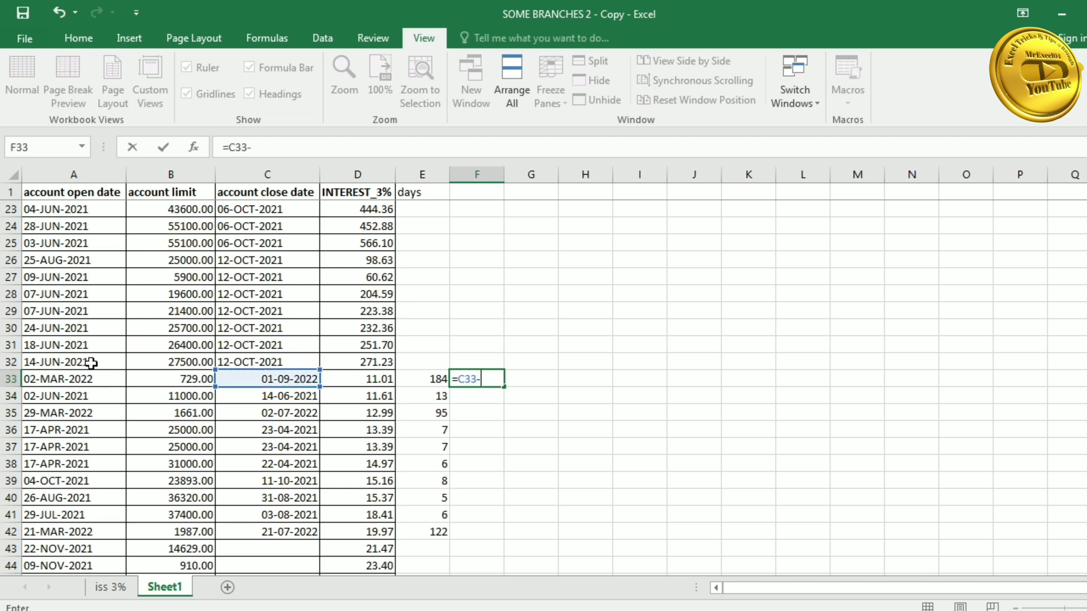
click(80, 376)
key(Return)
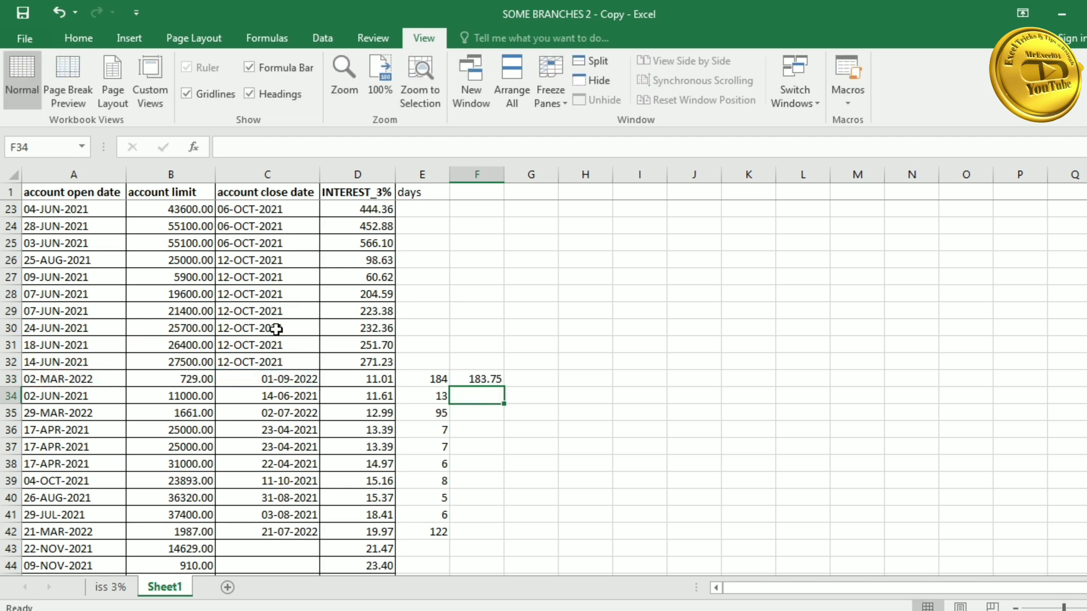
- Format column F as Number with 0 decimal places, so F33 shows 184
right_click(487, 175)
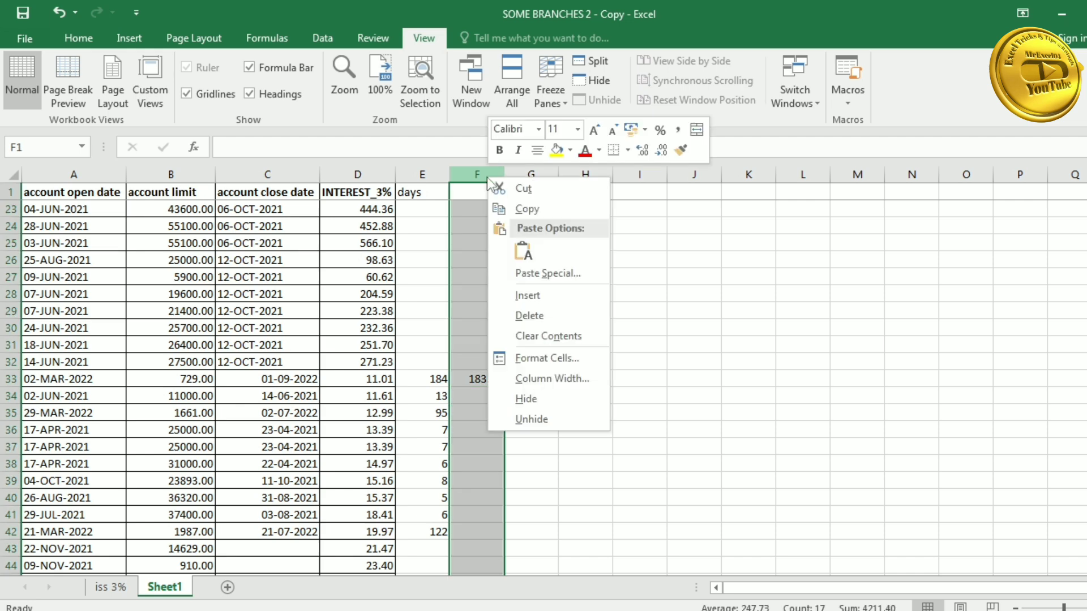
click(691, 313)
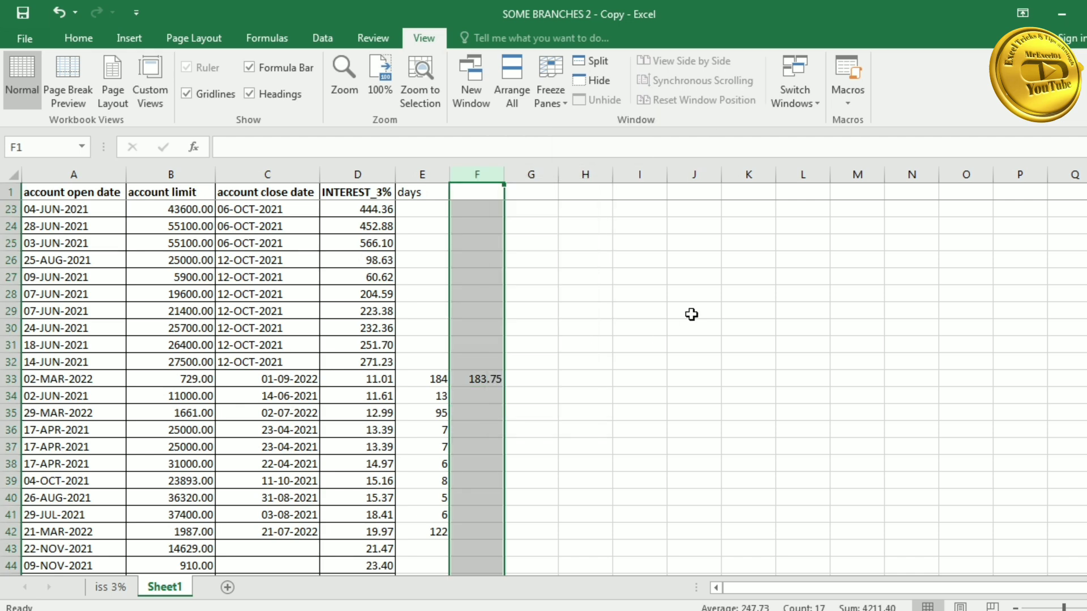
right_click(484, 384)
click(529, 315)
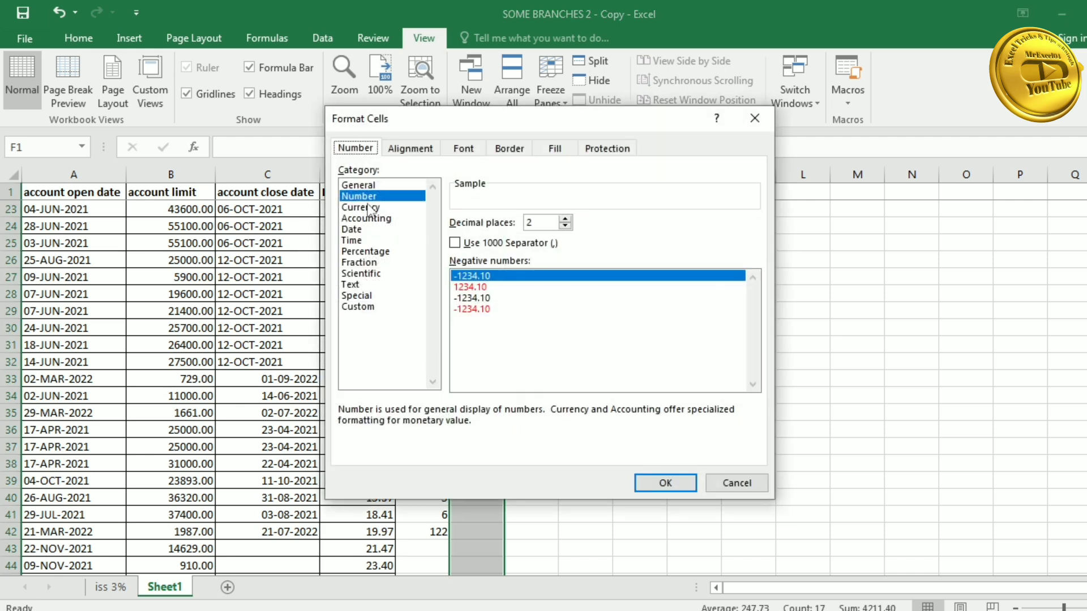
double_click(565, 226)
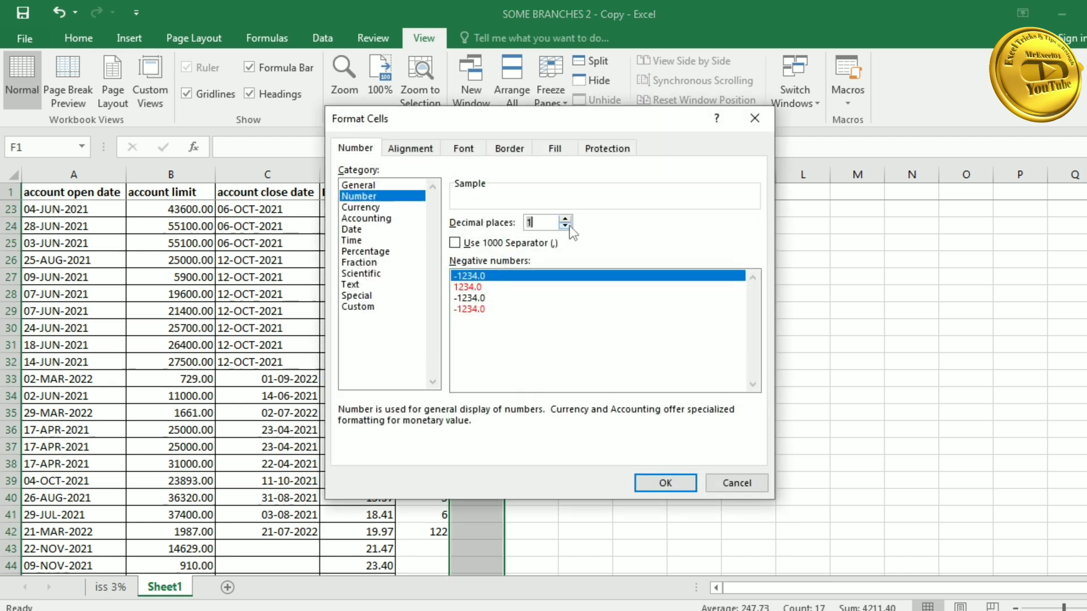
click(657, 480)
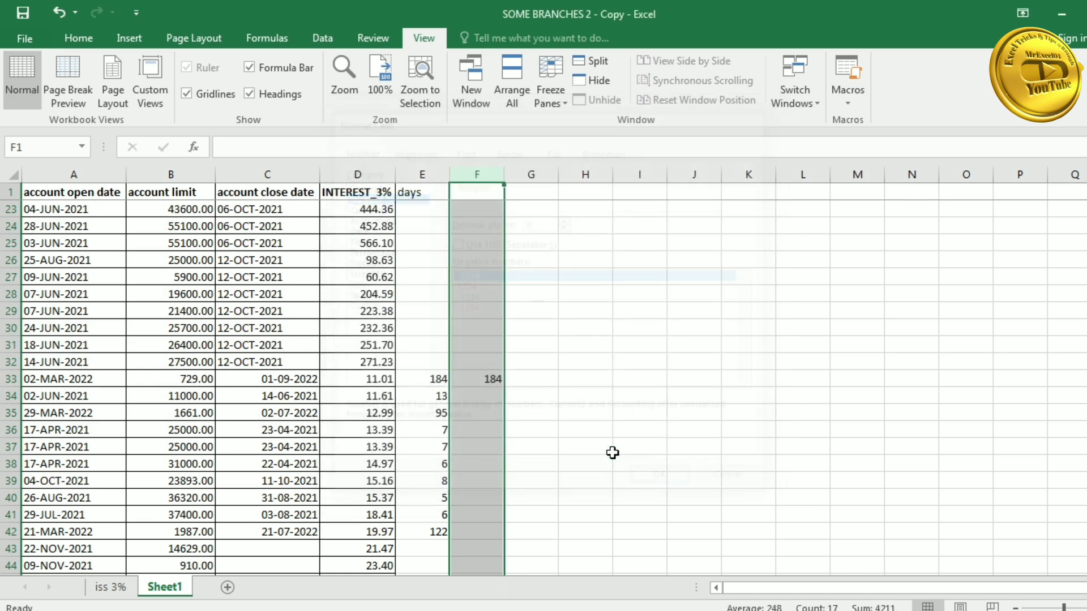
- Begin a formula in G33 starting with =B33
click(520, 379)
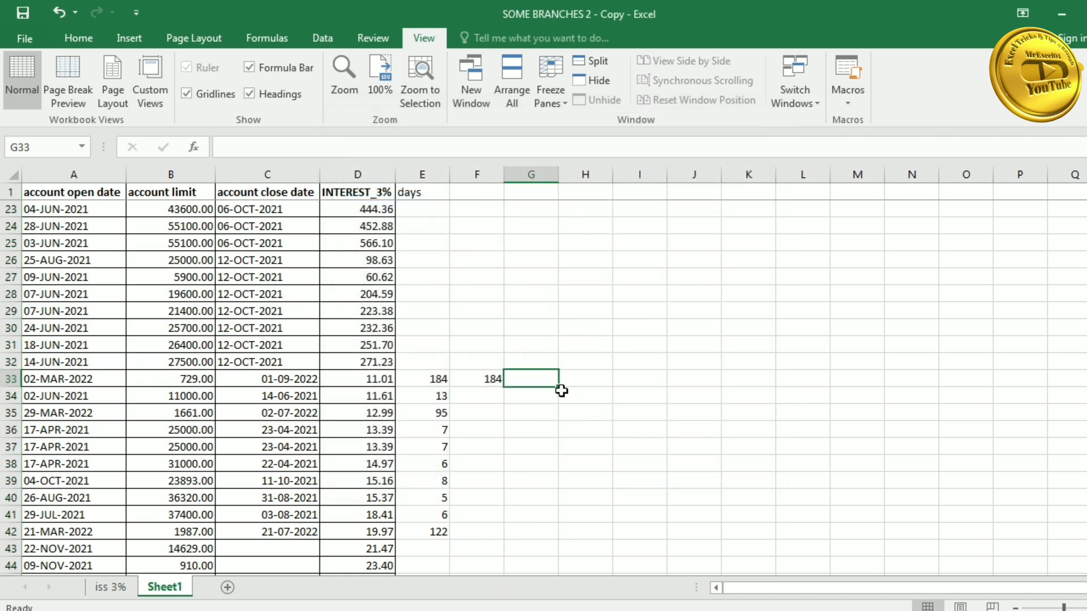
text(=)
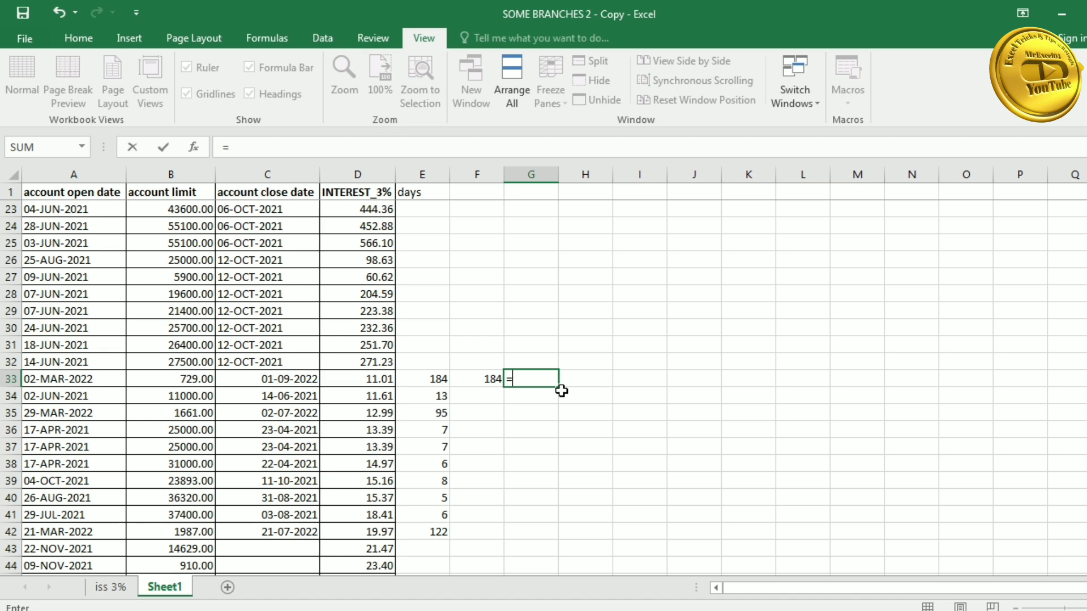
key(Left)
key(Left)
key(Left)
key(Left)
key(Left)
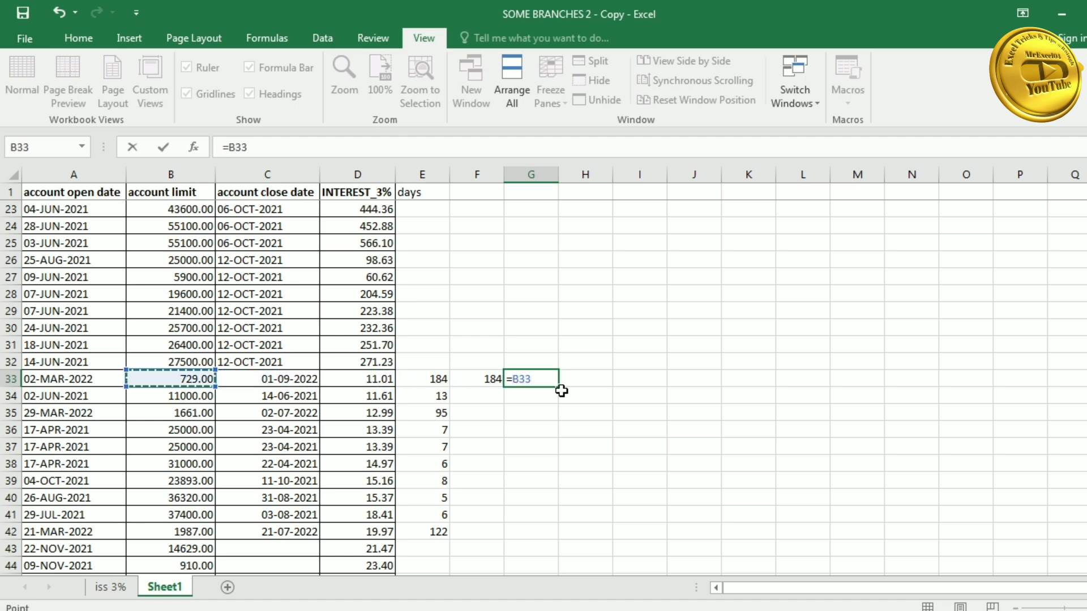